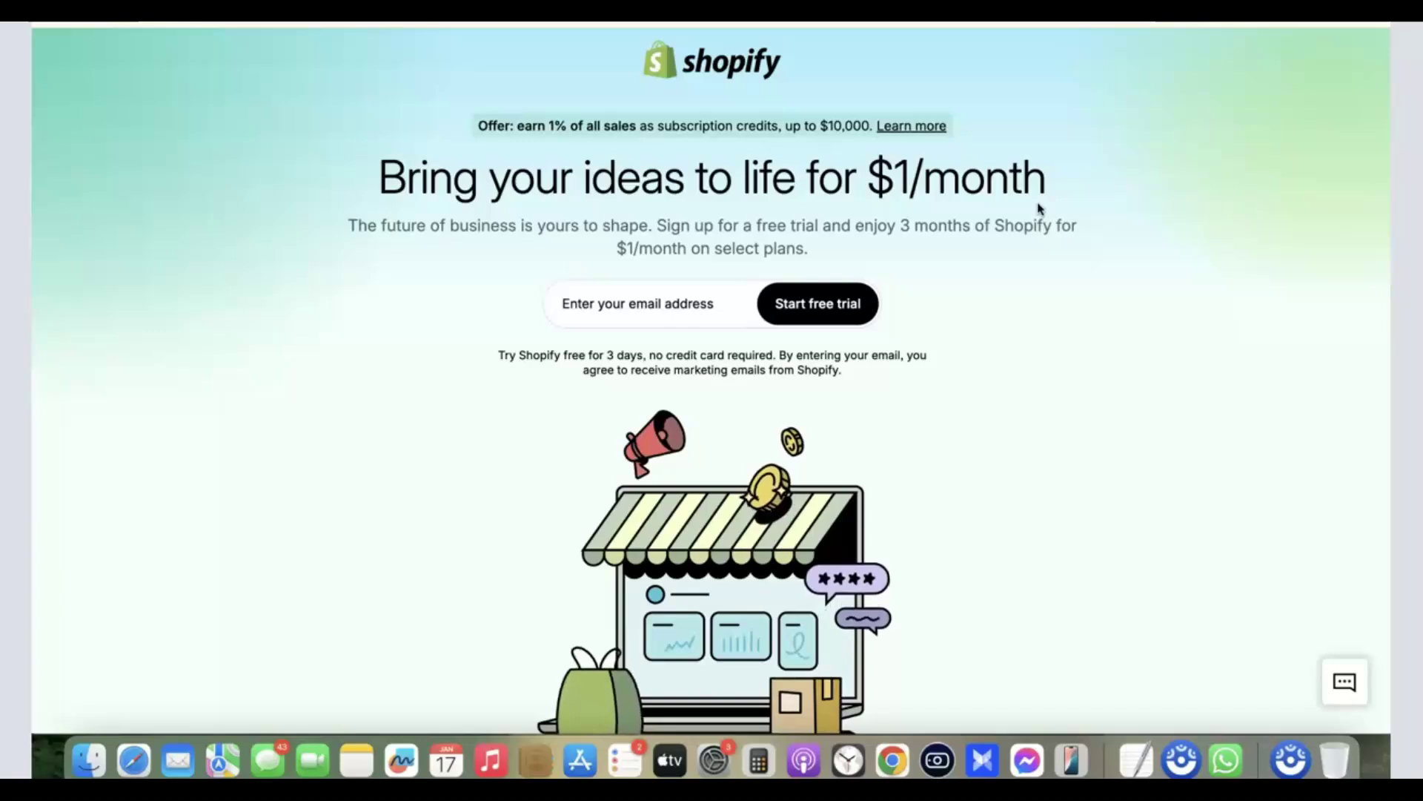
Start the Shopify free trial using the saved e-mail address from autofill.
click(697, 304)
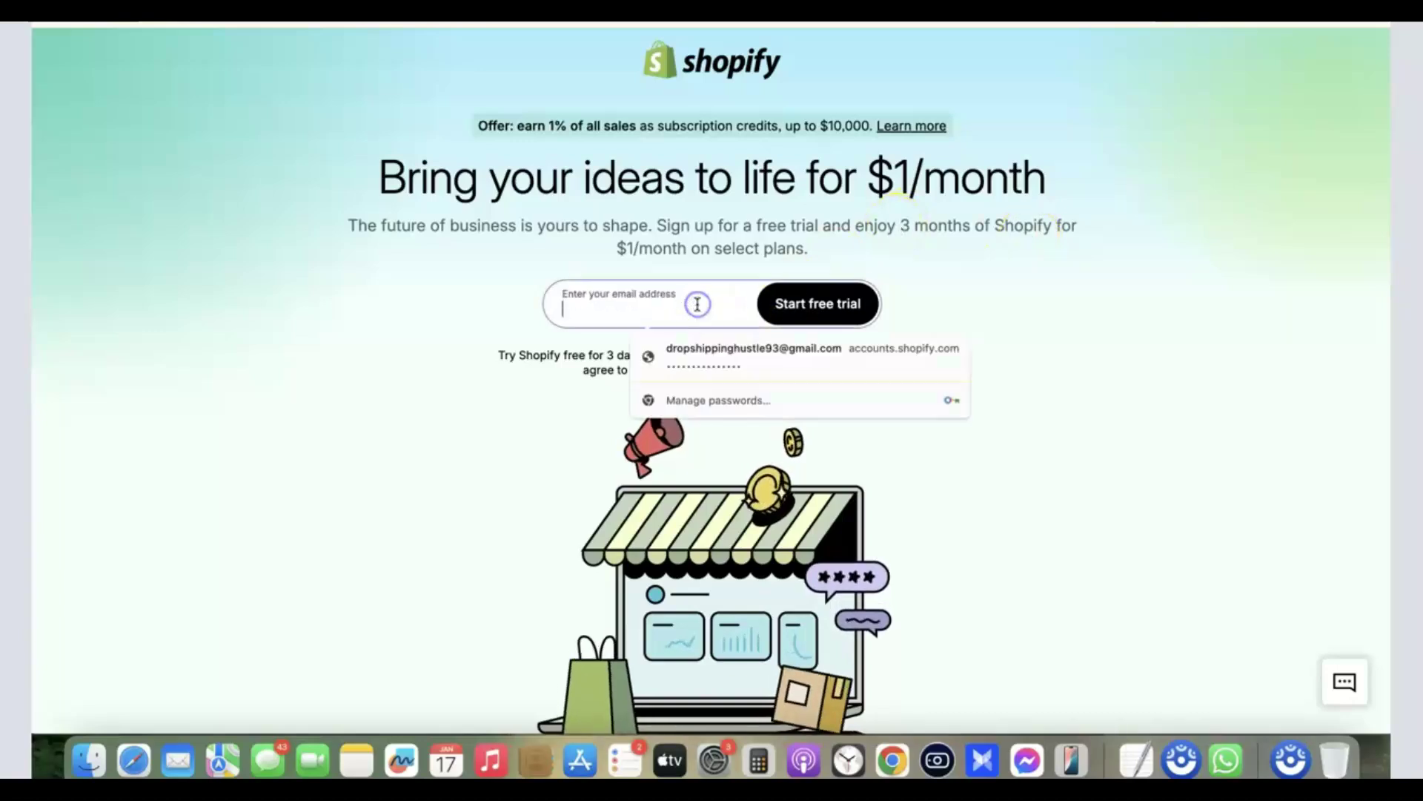
key(Down)
key(Return)
click(777, 326)
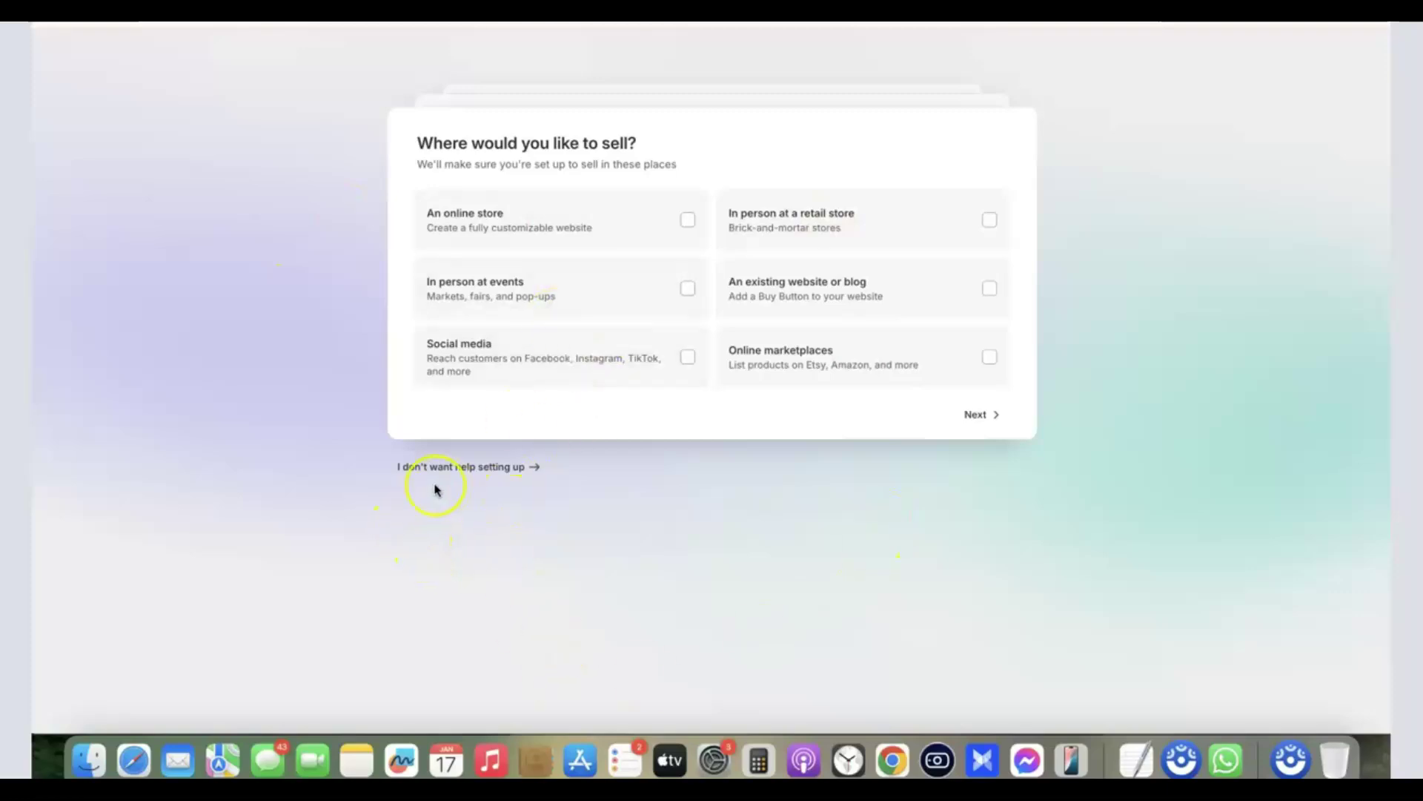
Skip the guided setup questions with 'I don't want help setting up'.
click(473, 465)
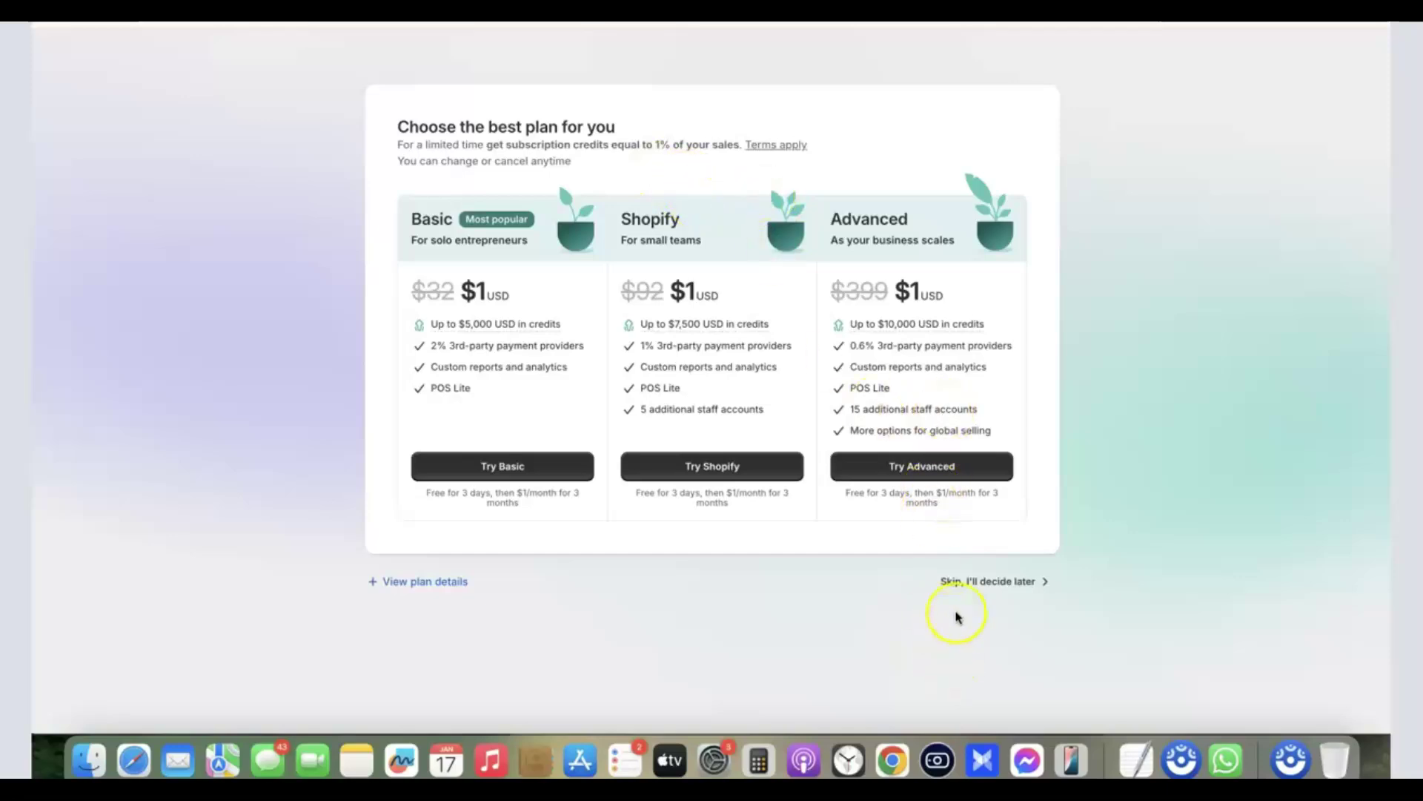
Skip choosing a plan for now to reach the store admin home.
click(978, 582)
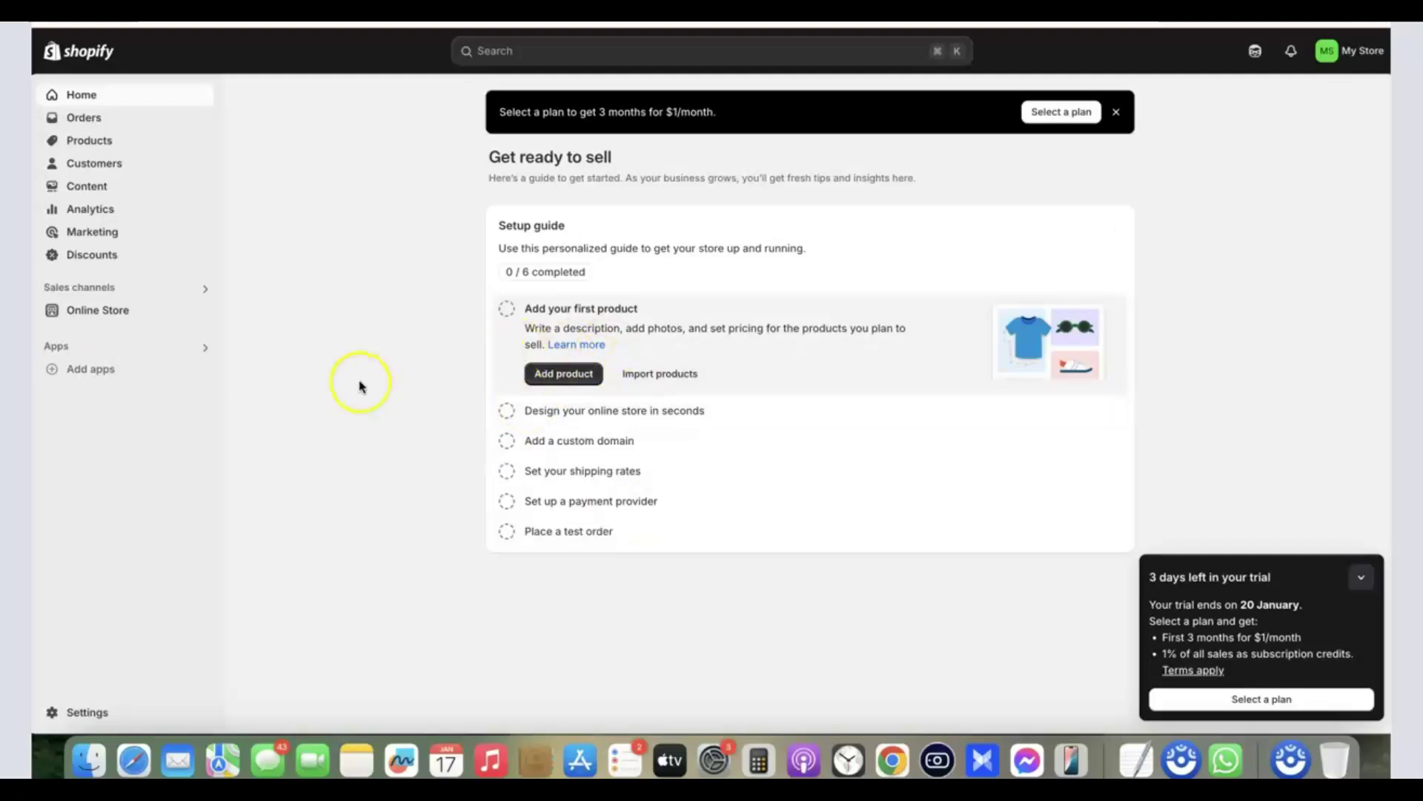
Go to Online Store > Themes, showing Dawn 15.2.0 as the current theme.
click(102, 123)
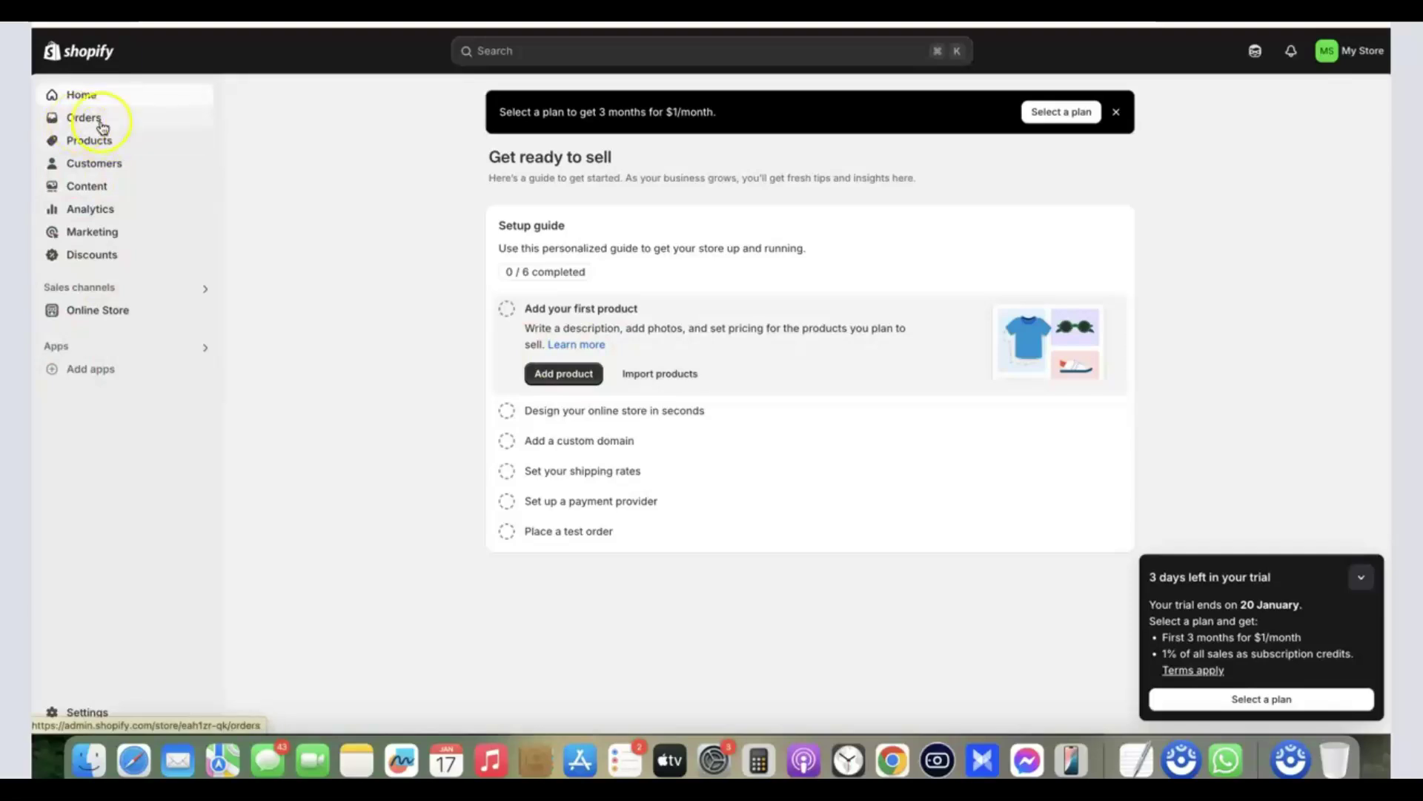
click(93, 149)
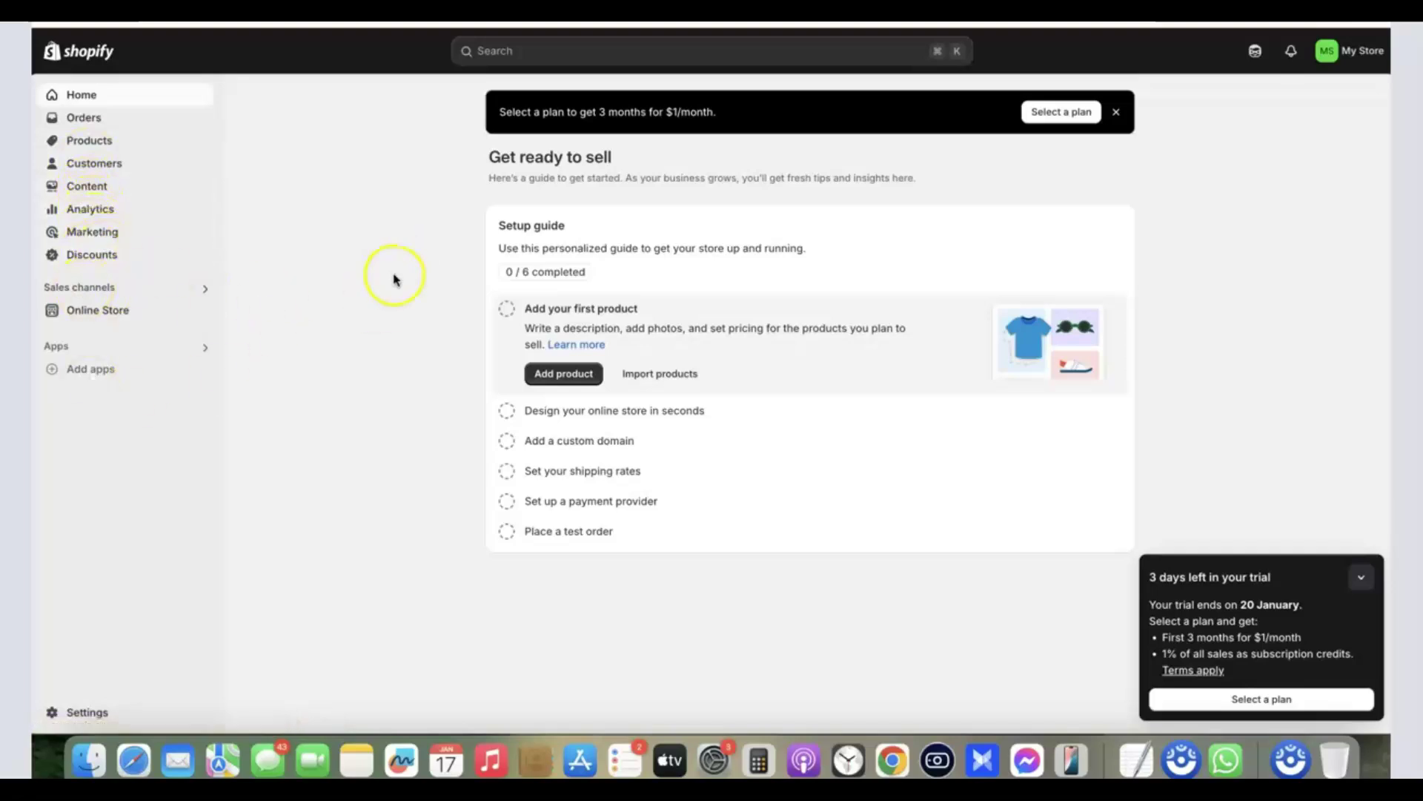
click(97, 313)
click(180, 343)
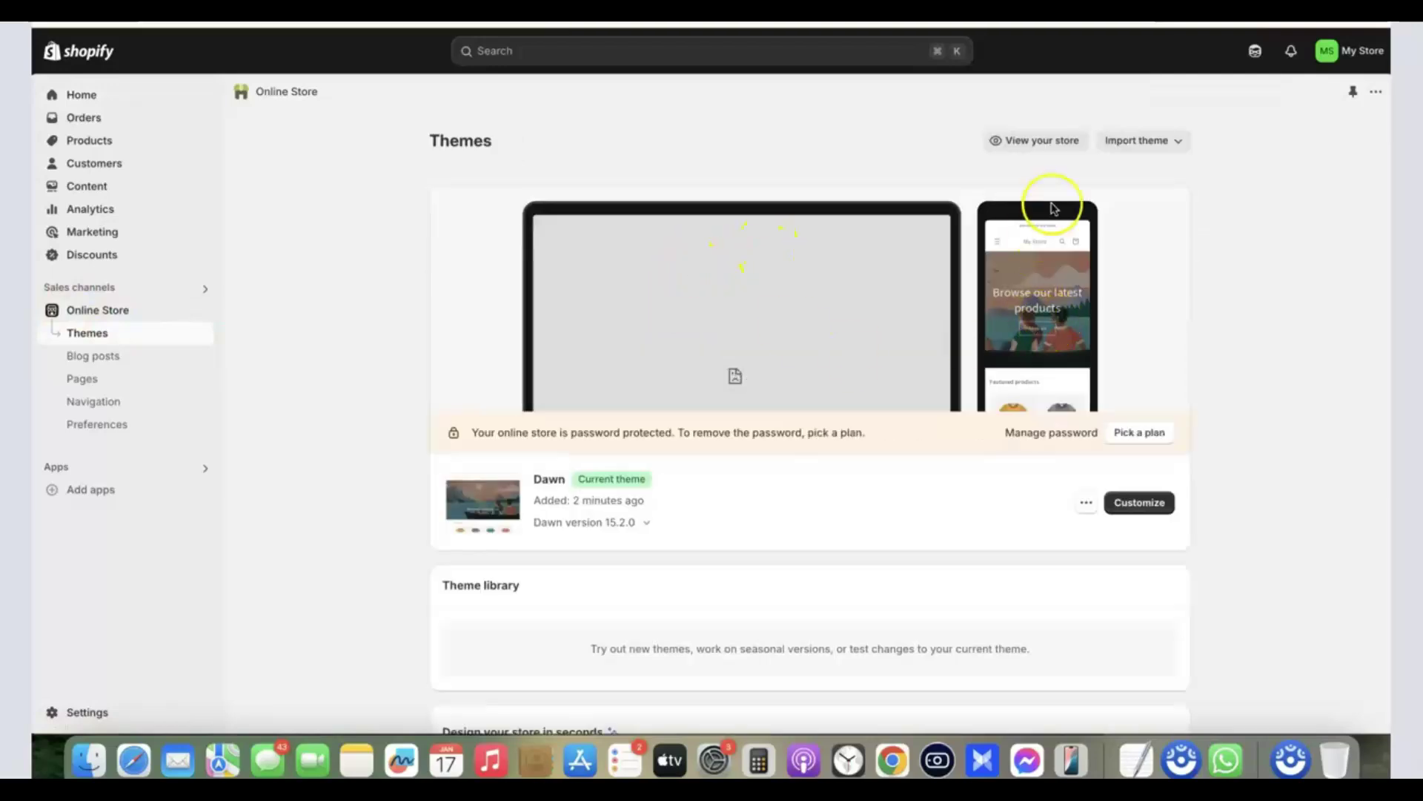
Open the live storefront in a new tab, look it over, then return to the admin Themes tab.
right_click(1040, 139)
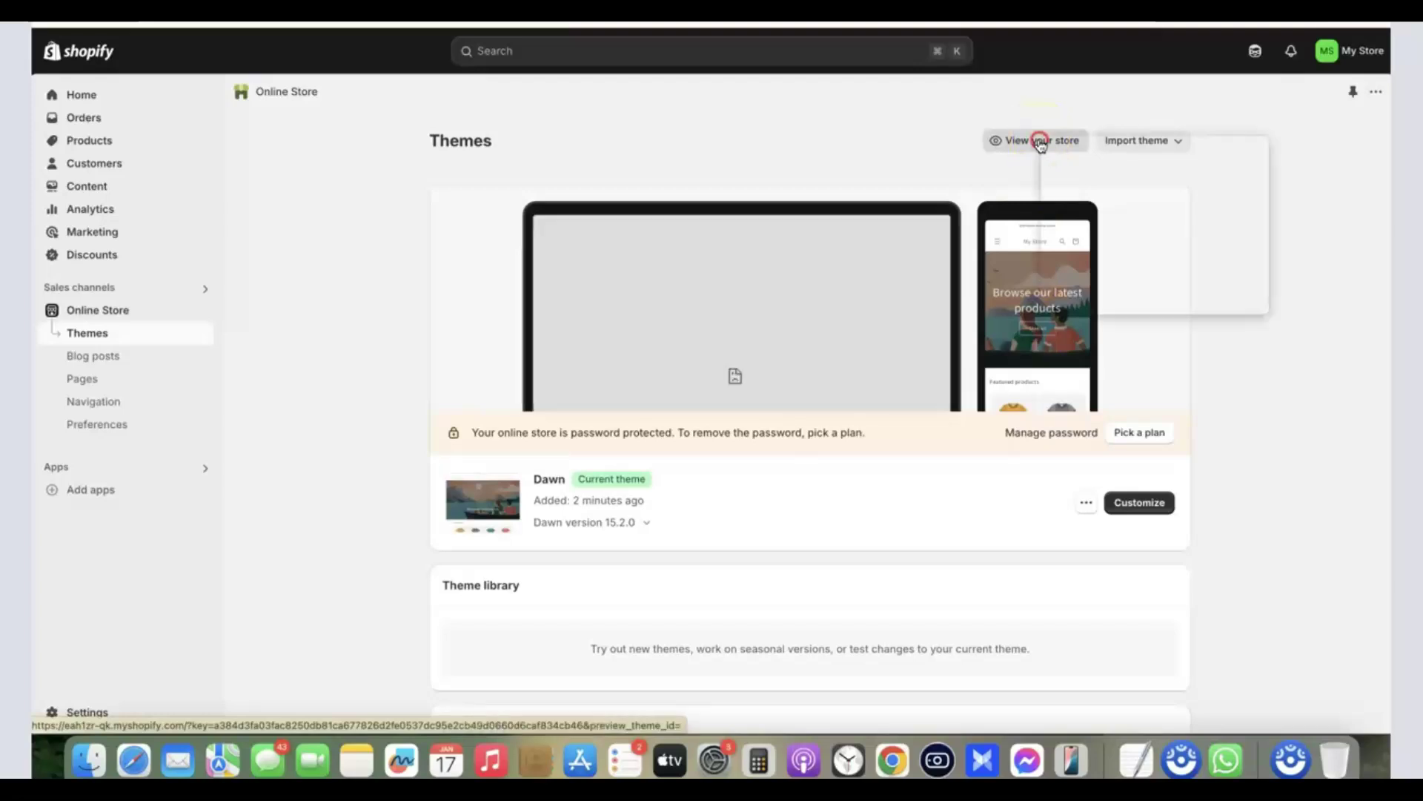
click(1052, 145)
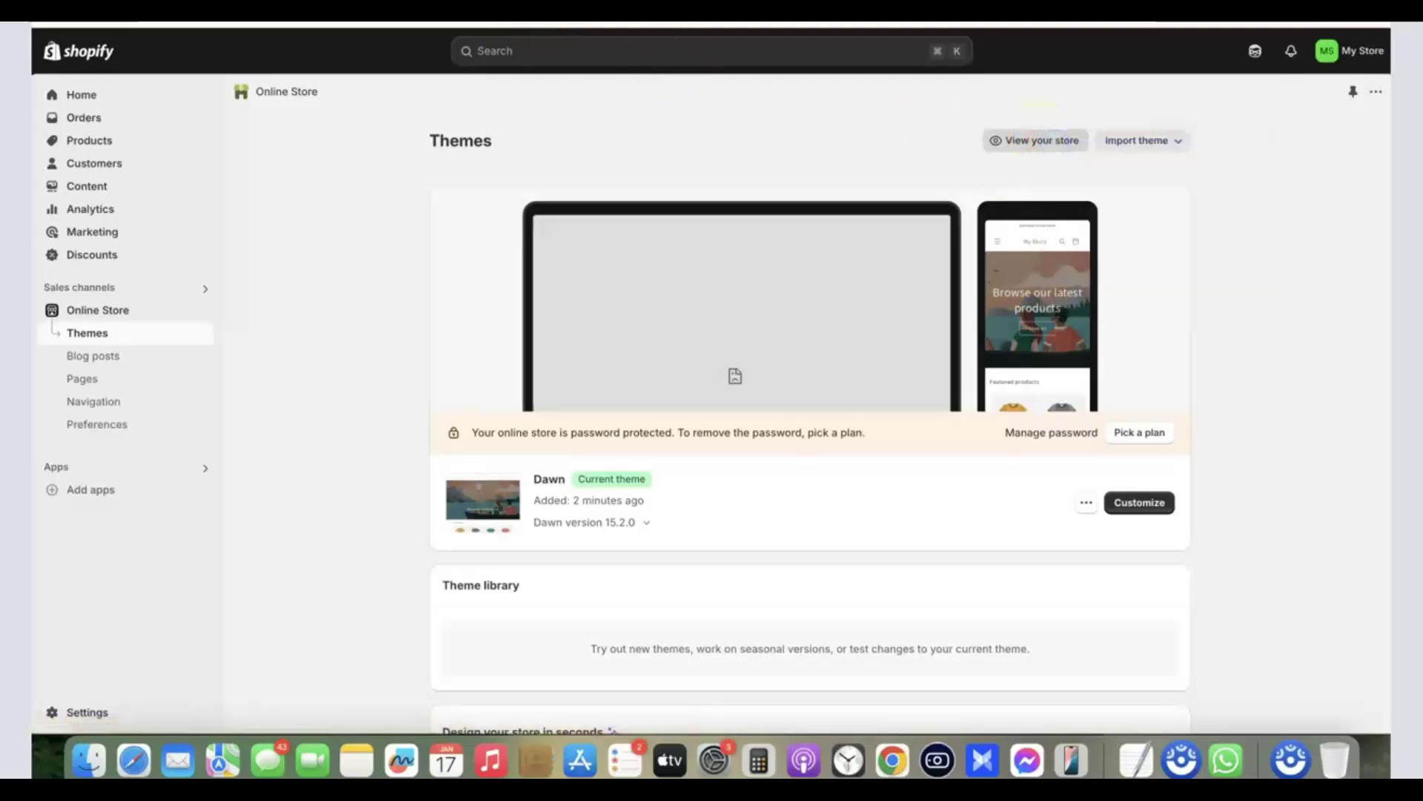
key(super+shift+bracketright)
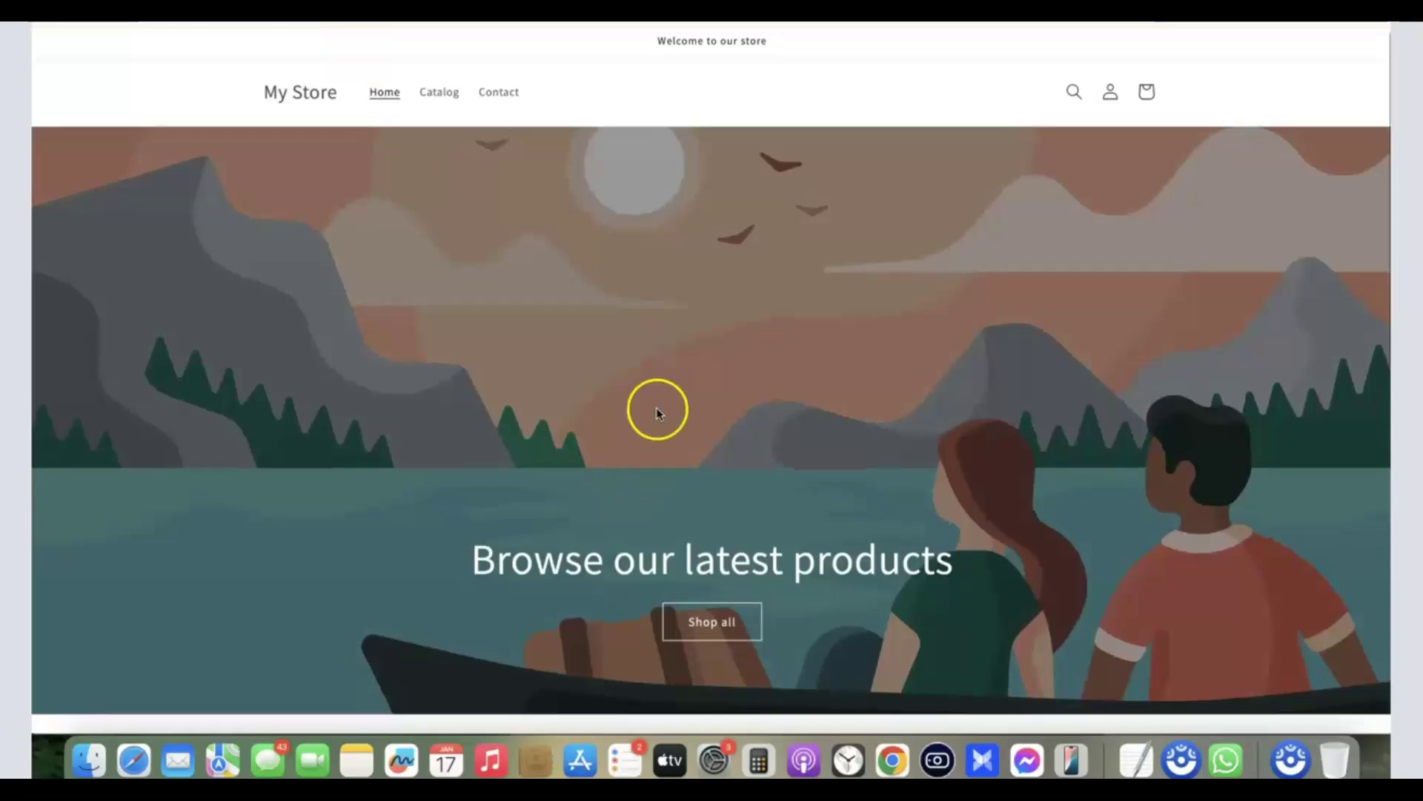
scroll(656, 409, down, 8)
scroll(702, 488, up, 10)
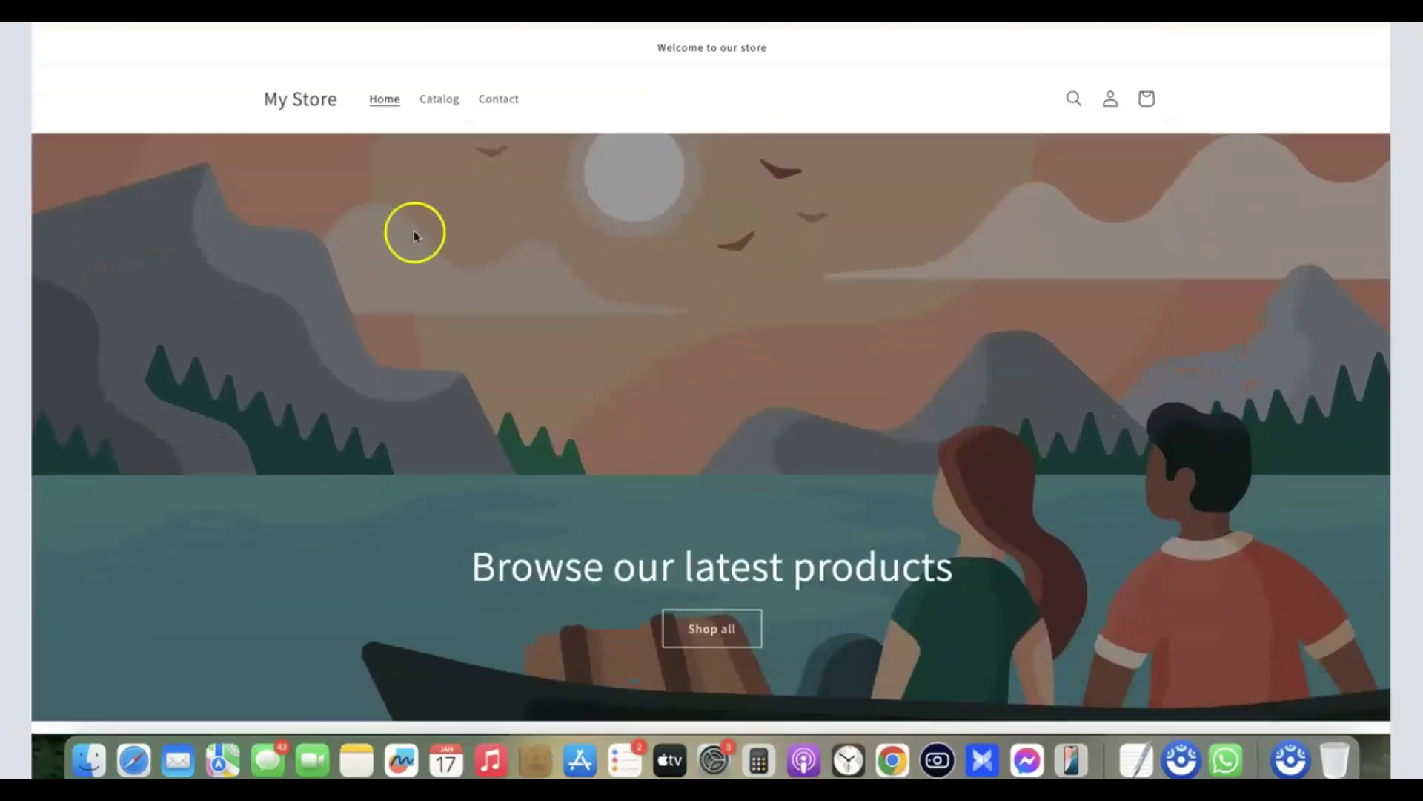
key(super+shift+bracketleft)
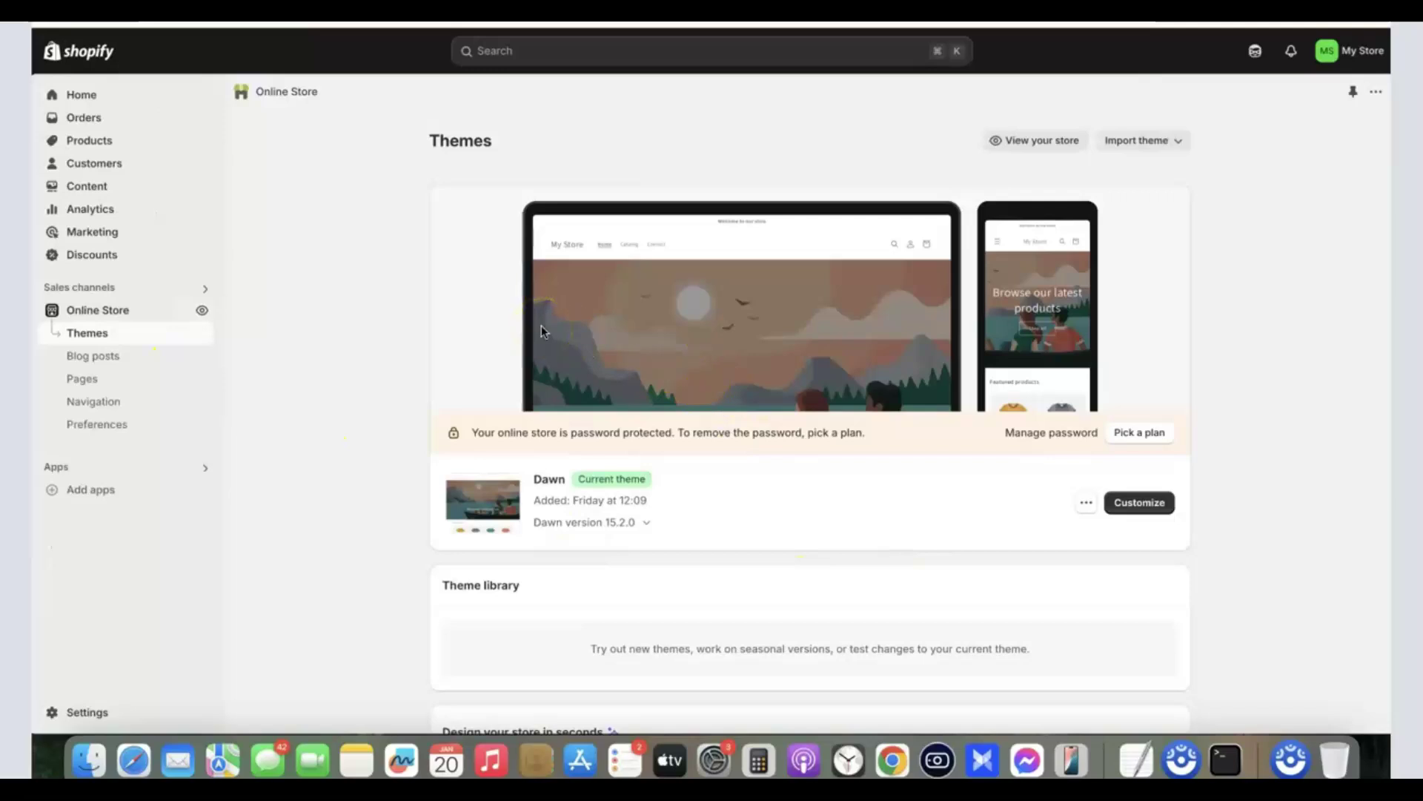
Browse the popular free themes and open the Sense theme's demo preview.
scroll(541, 326, down, 8)
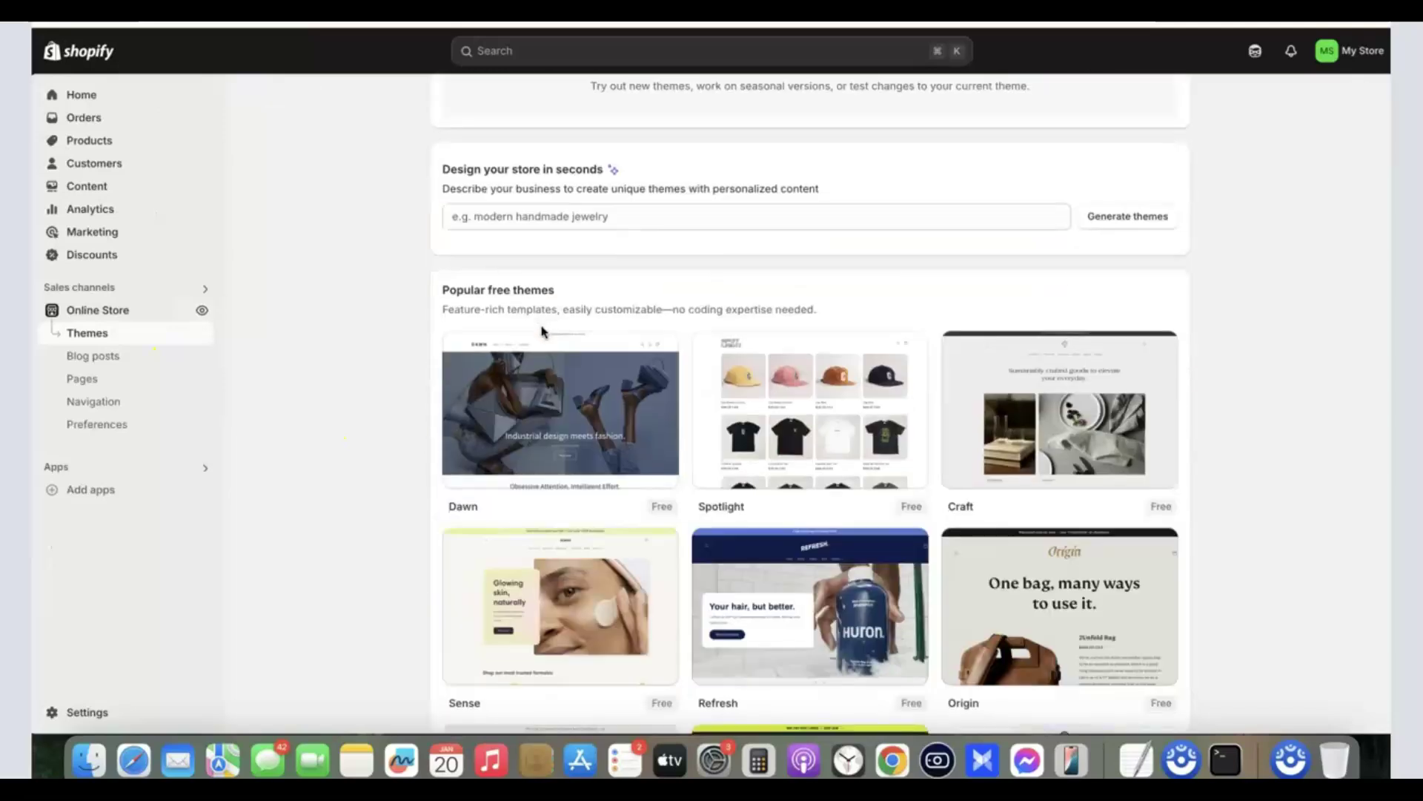
mouse_move(772, 391)
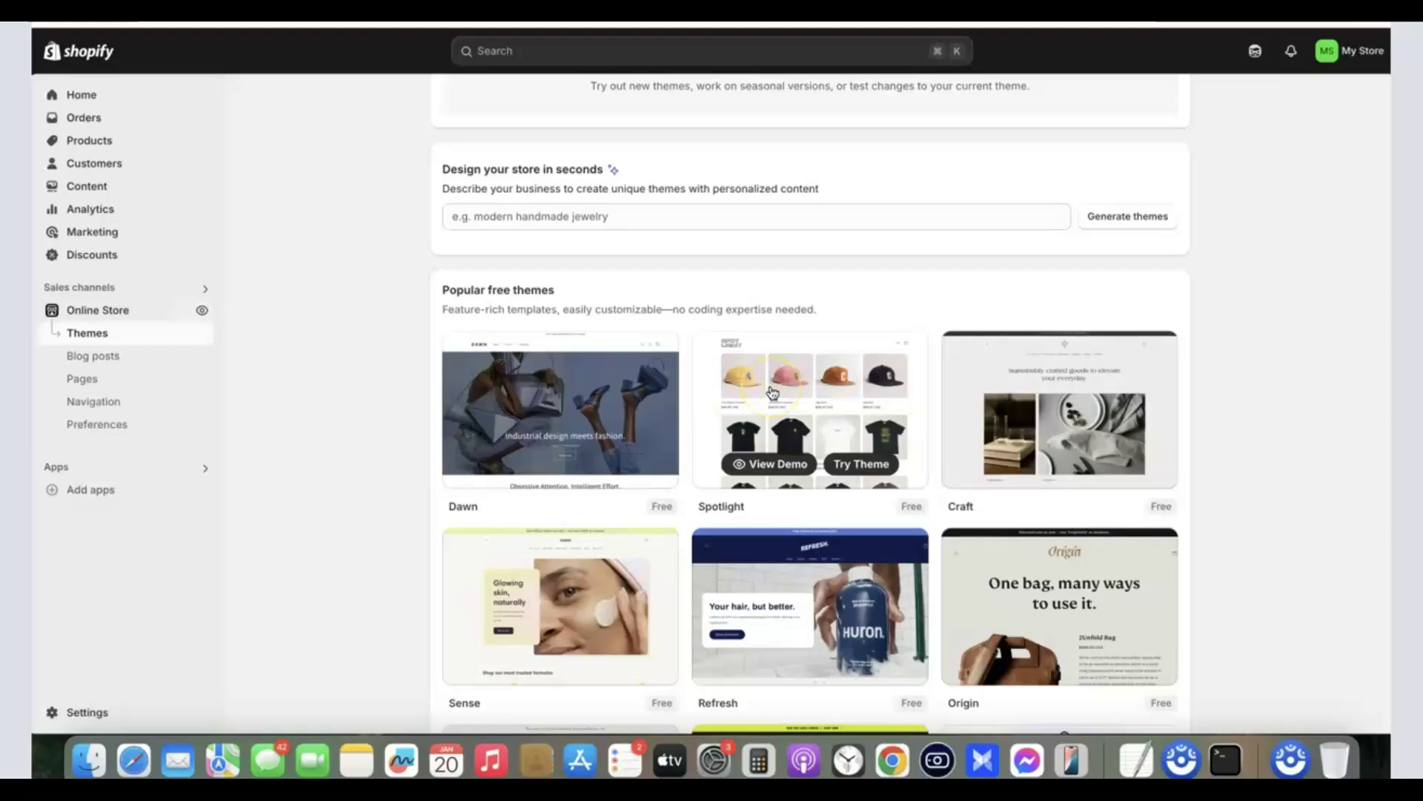
scroll(757, 363, down, 5)
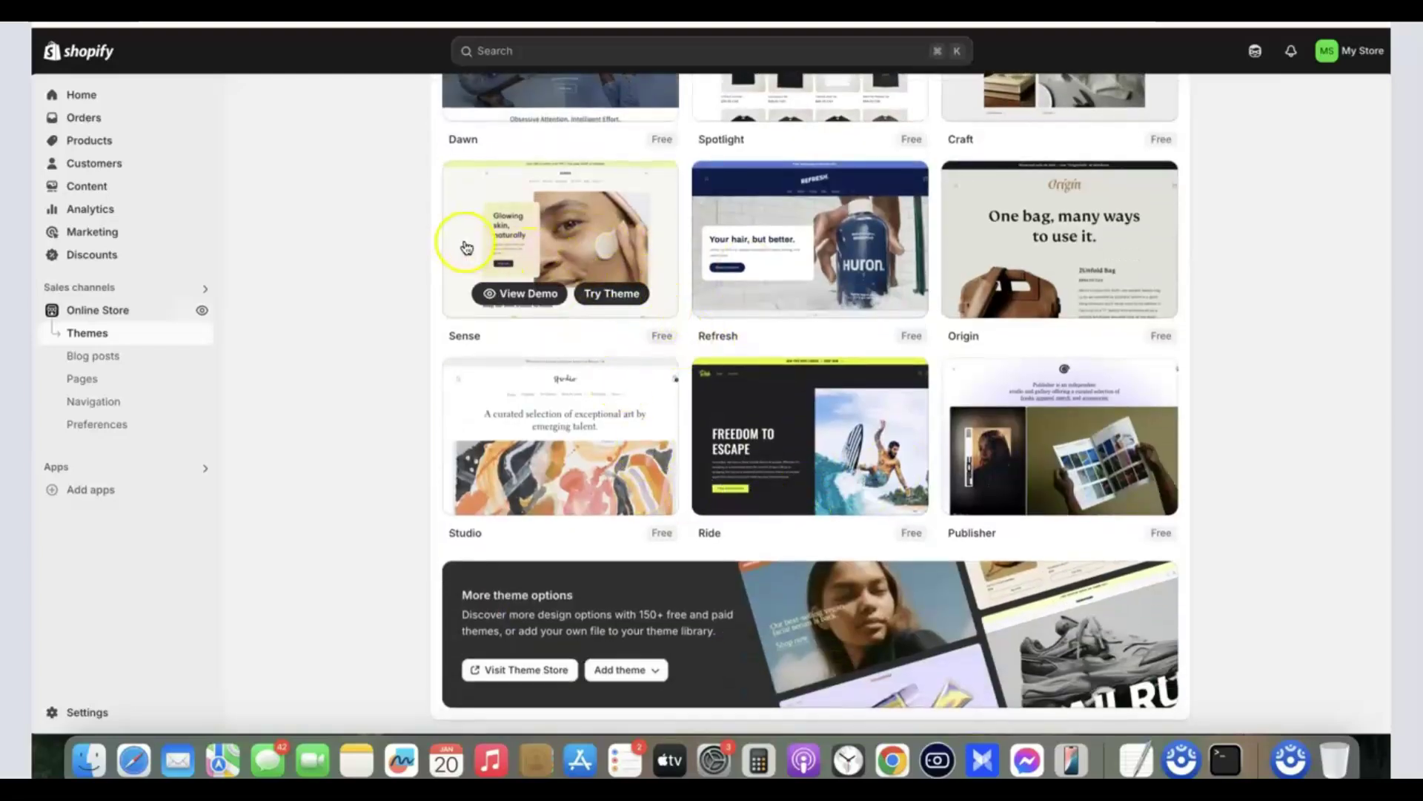
mouse_move(813, 404)
scroll(595, 393, up, 4)
mouse_move(708, 326)
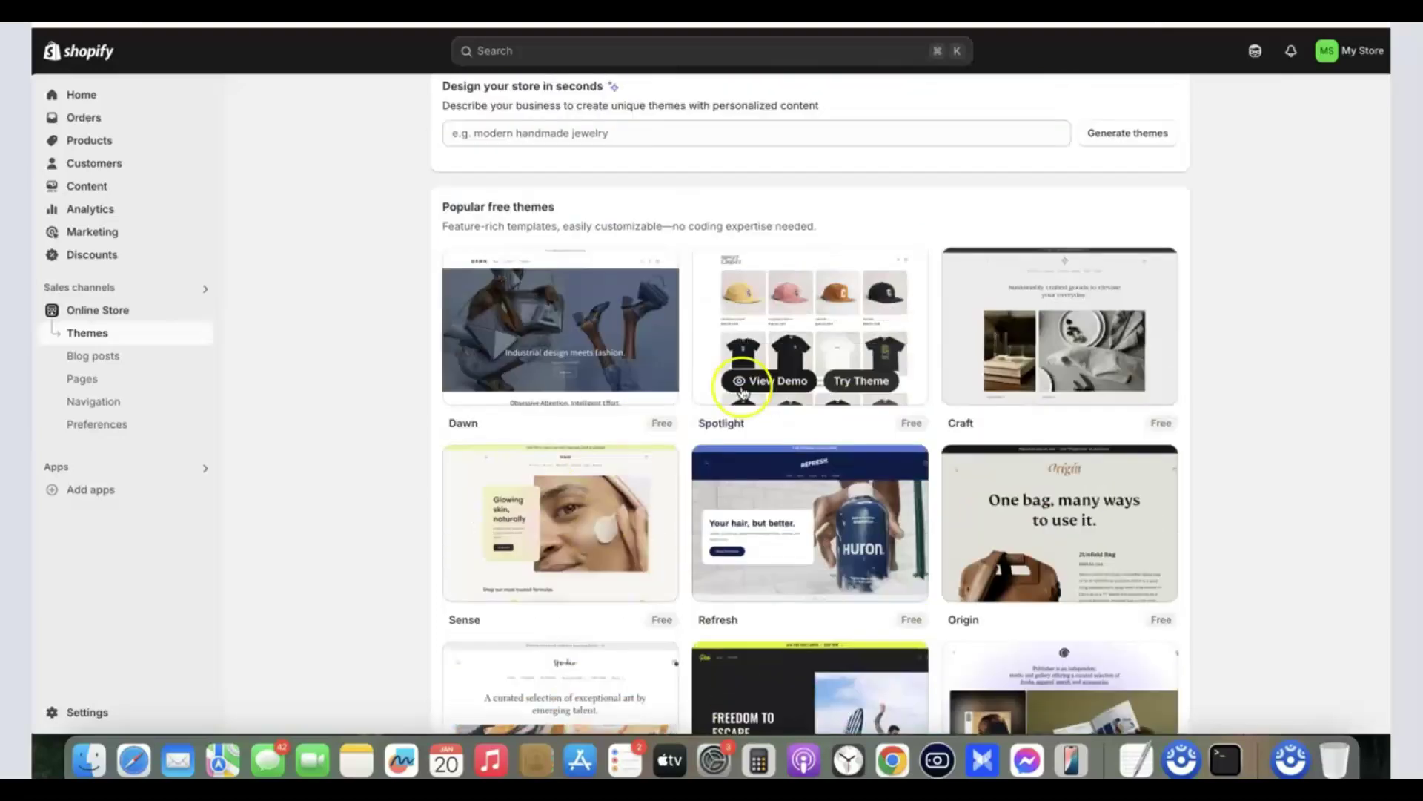
scroll(734, 289, up, 1)
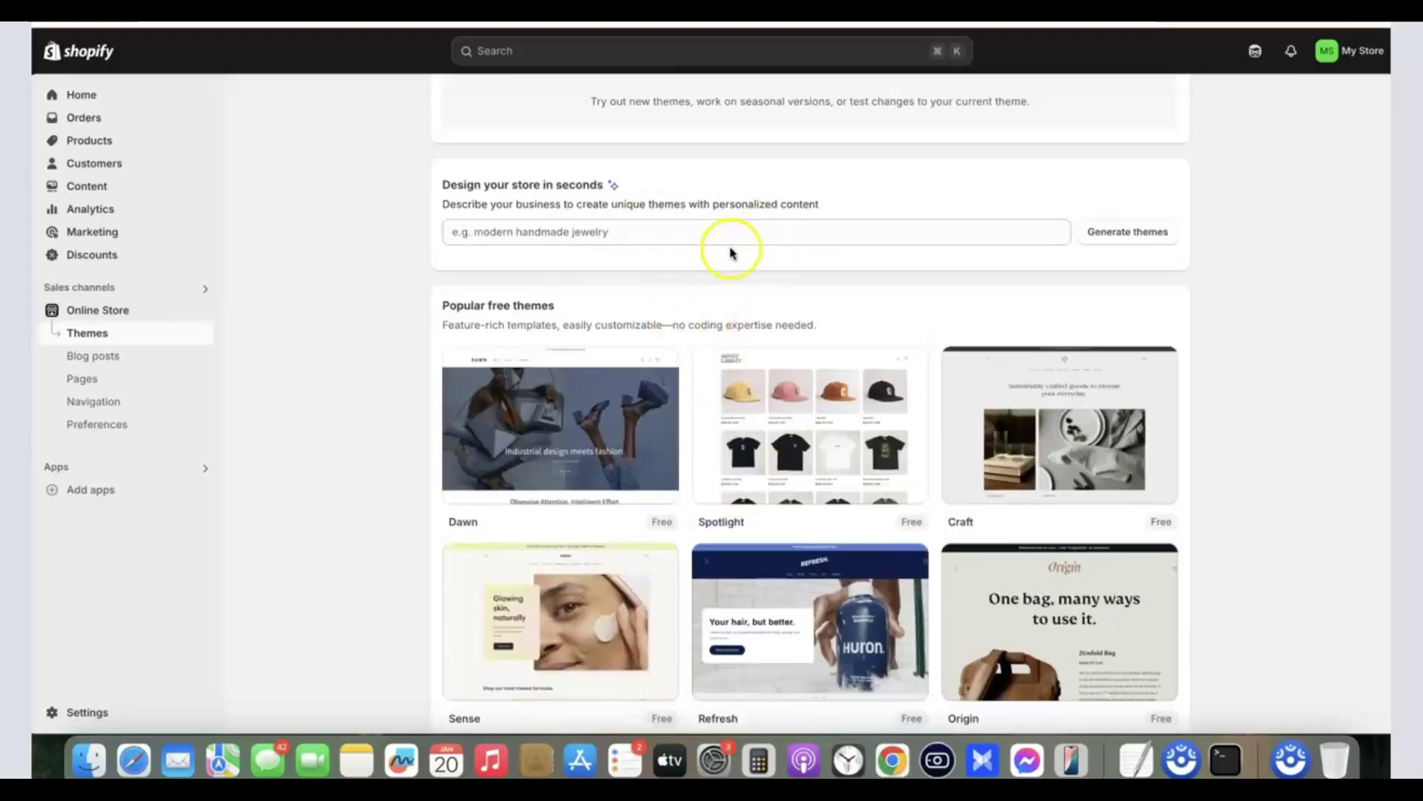
scroll(721, 239, down, 2)
mouse_move(474, 521)
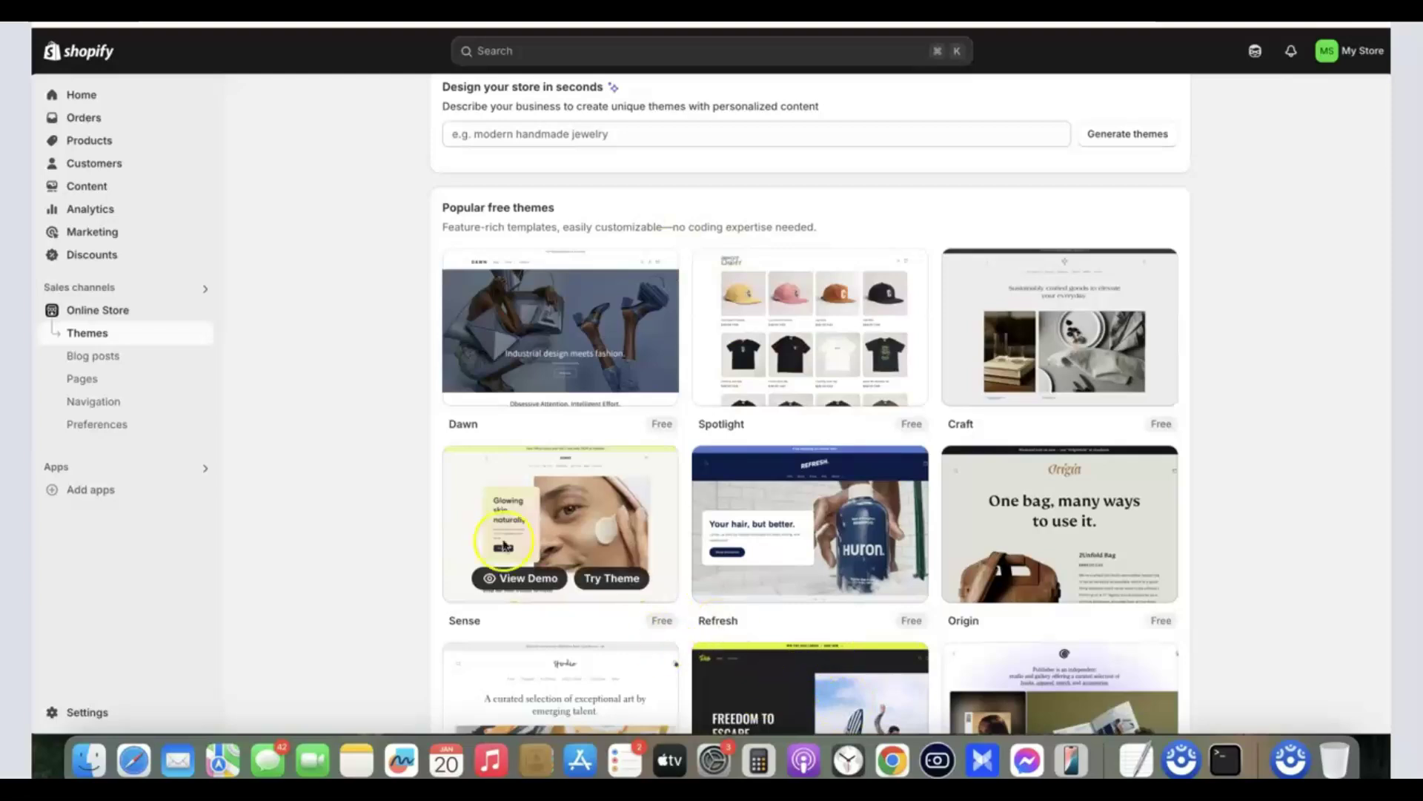
scroll(862, 482, down, 4)
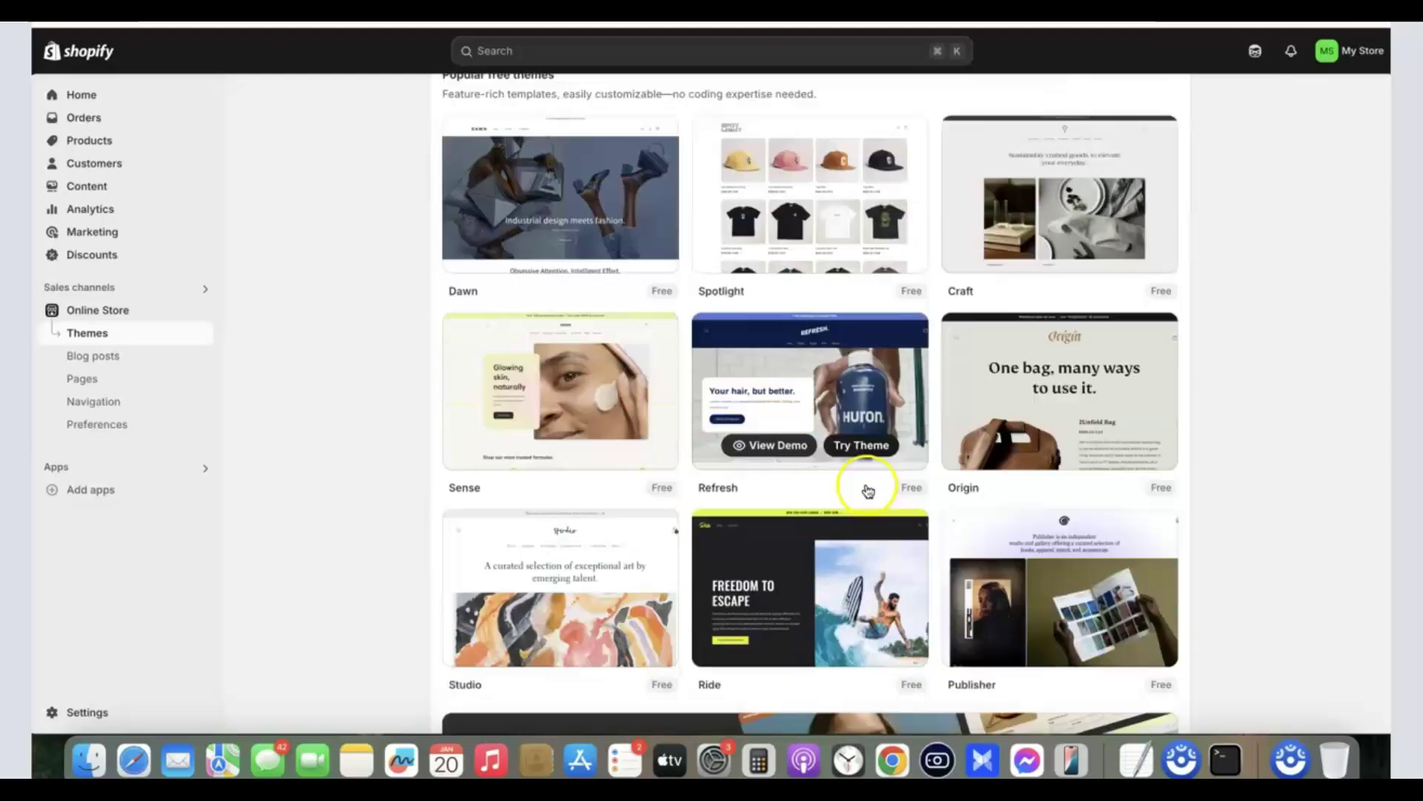
click(563, 347)
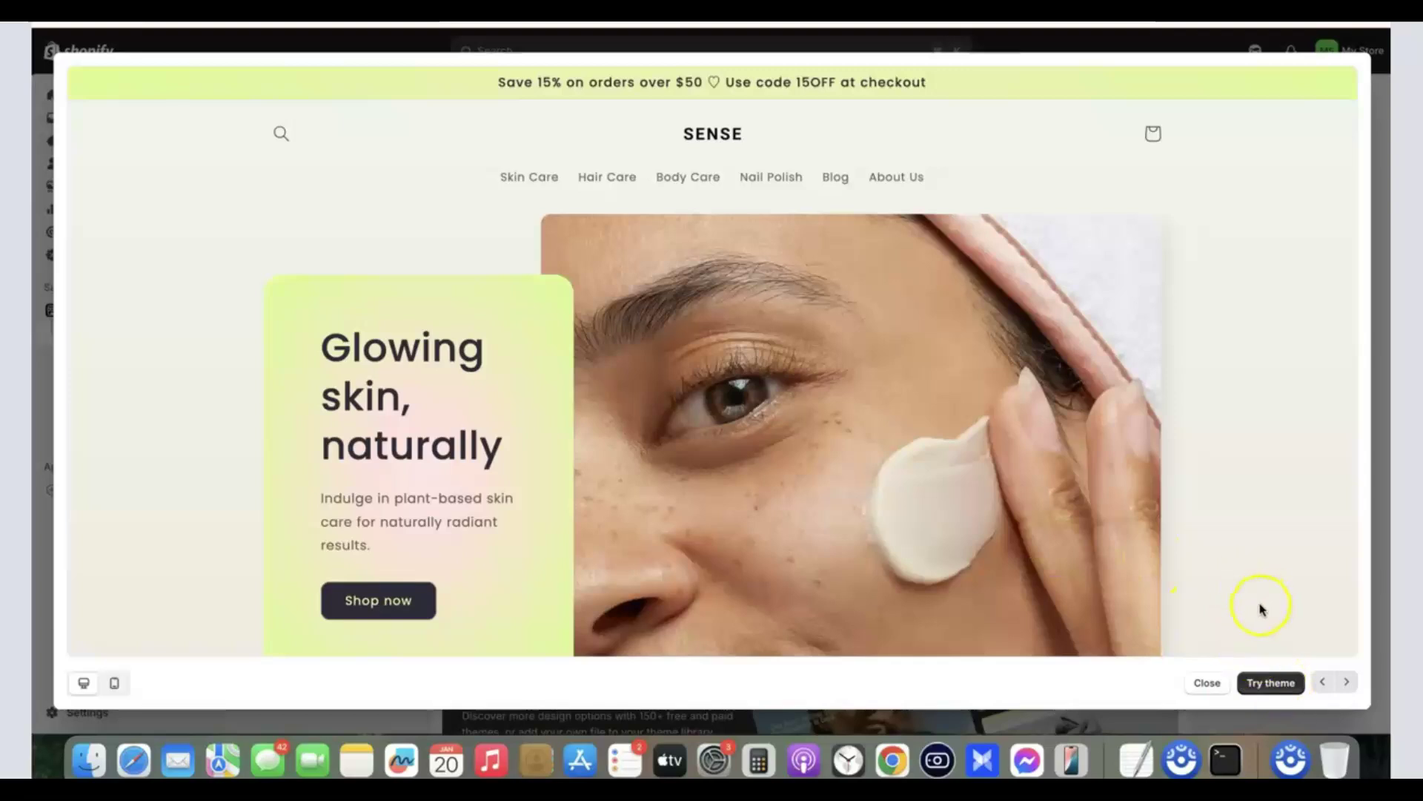
Add Sense as a draft theme and open its Home page in the theme editor.
click(1270, 685)
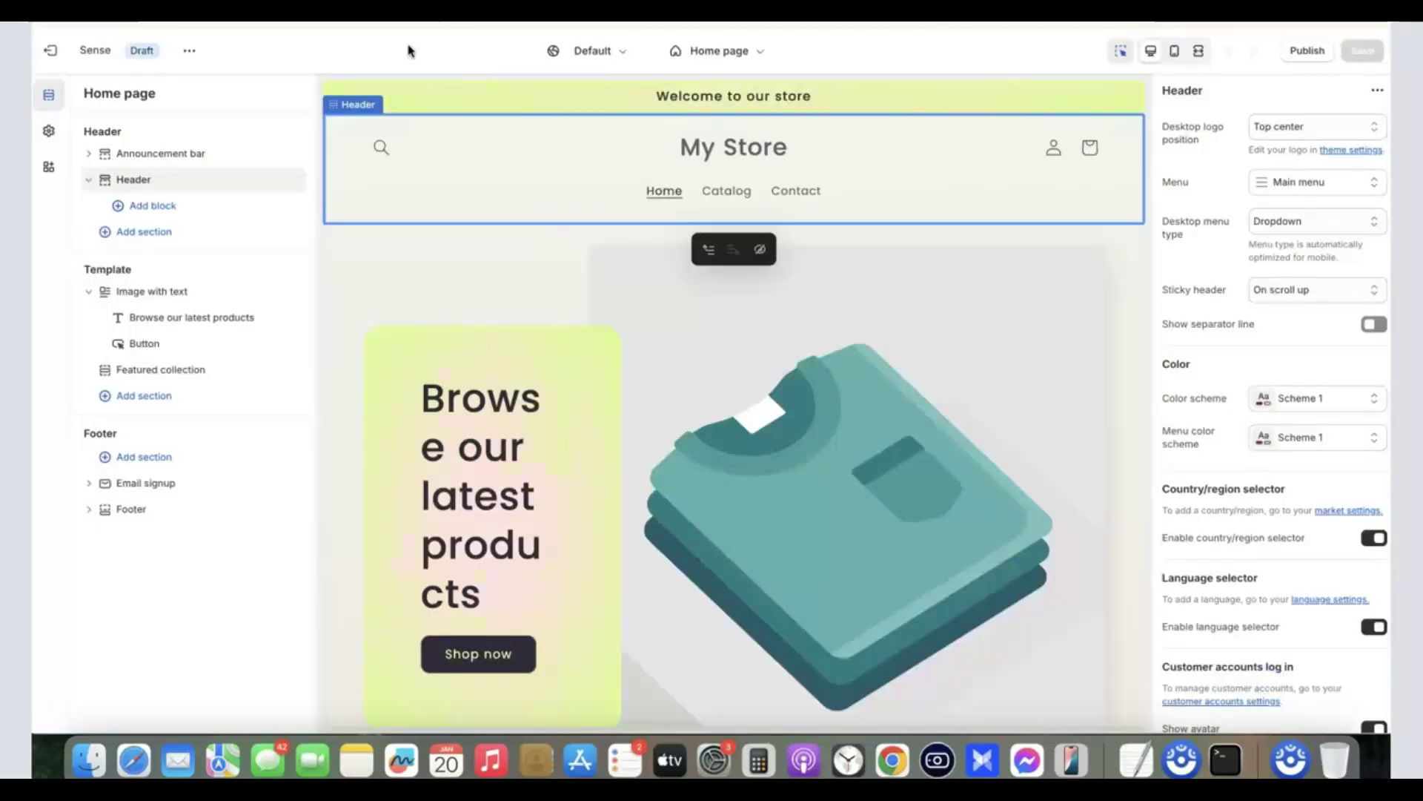
click(406, 184)
click(606, 39)
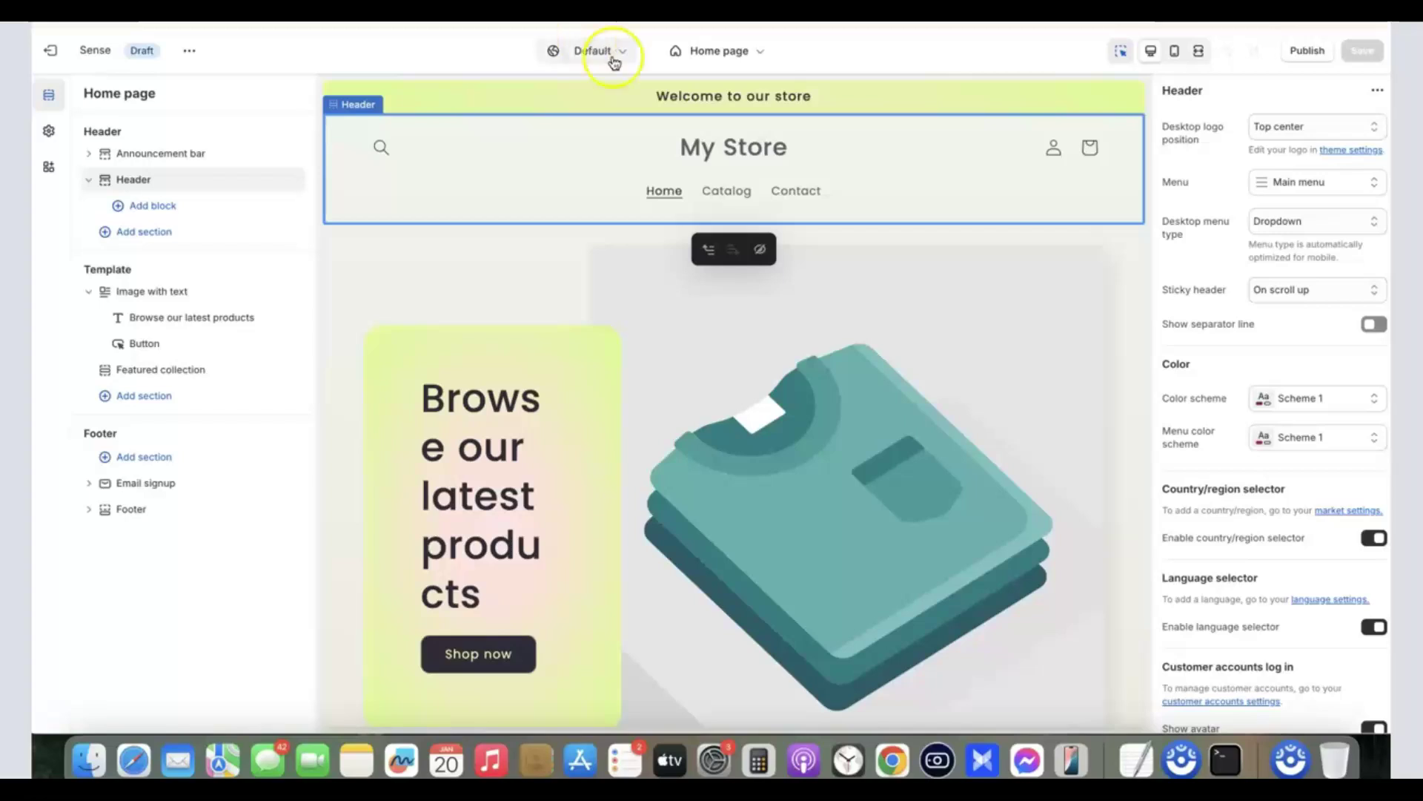
drag(122, 205, 92, 144)
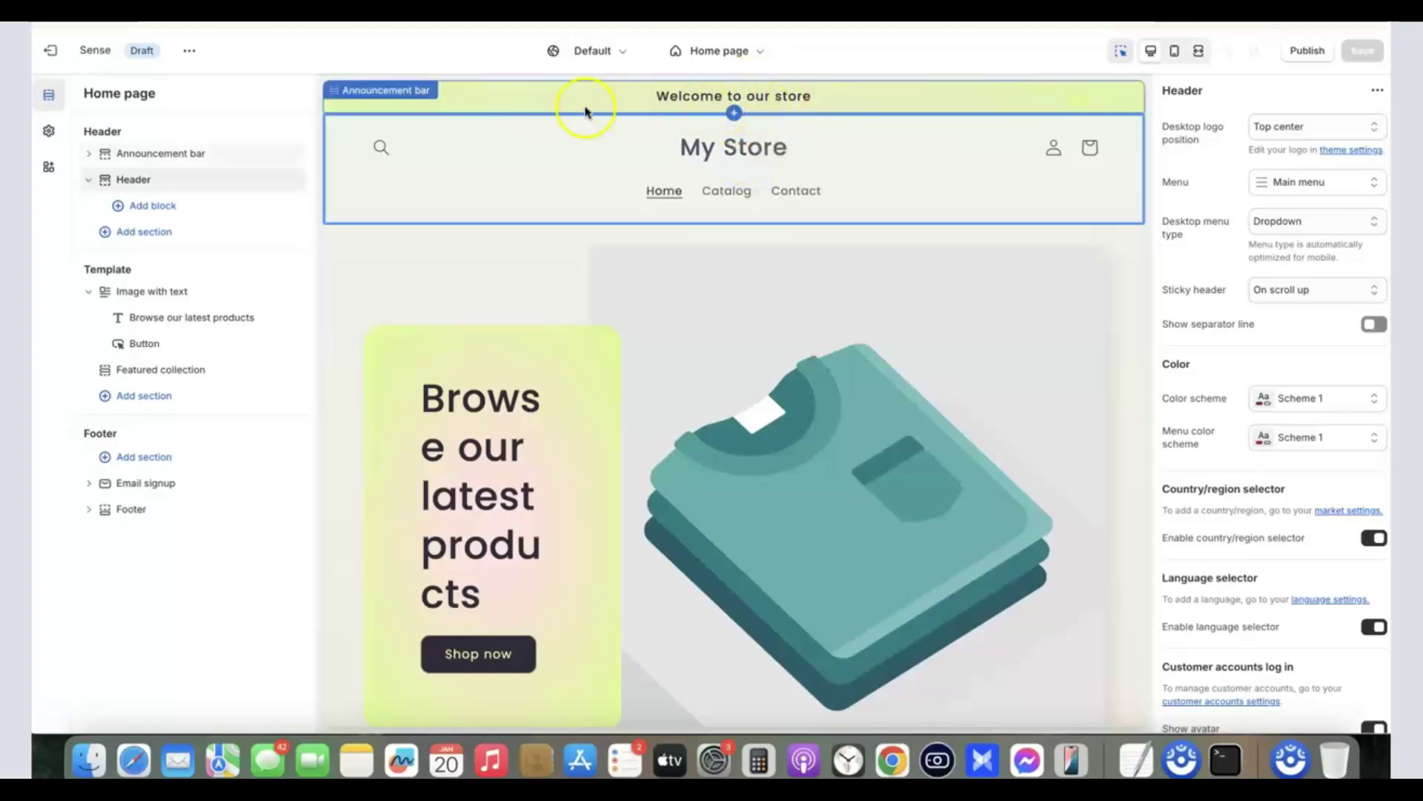
Change the announcement bar text to 'Get Free Shipping on All Products', then show Theme settings.
click(149, 155)
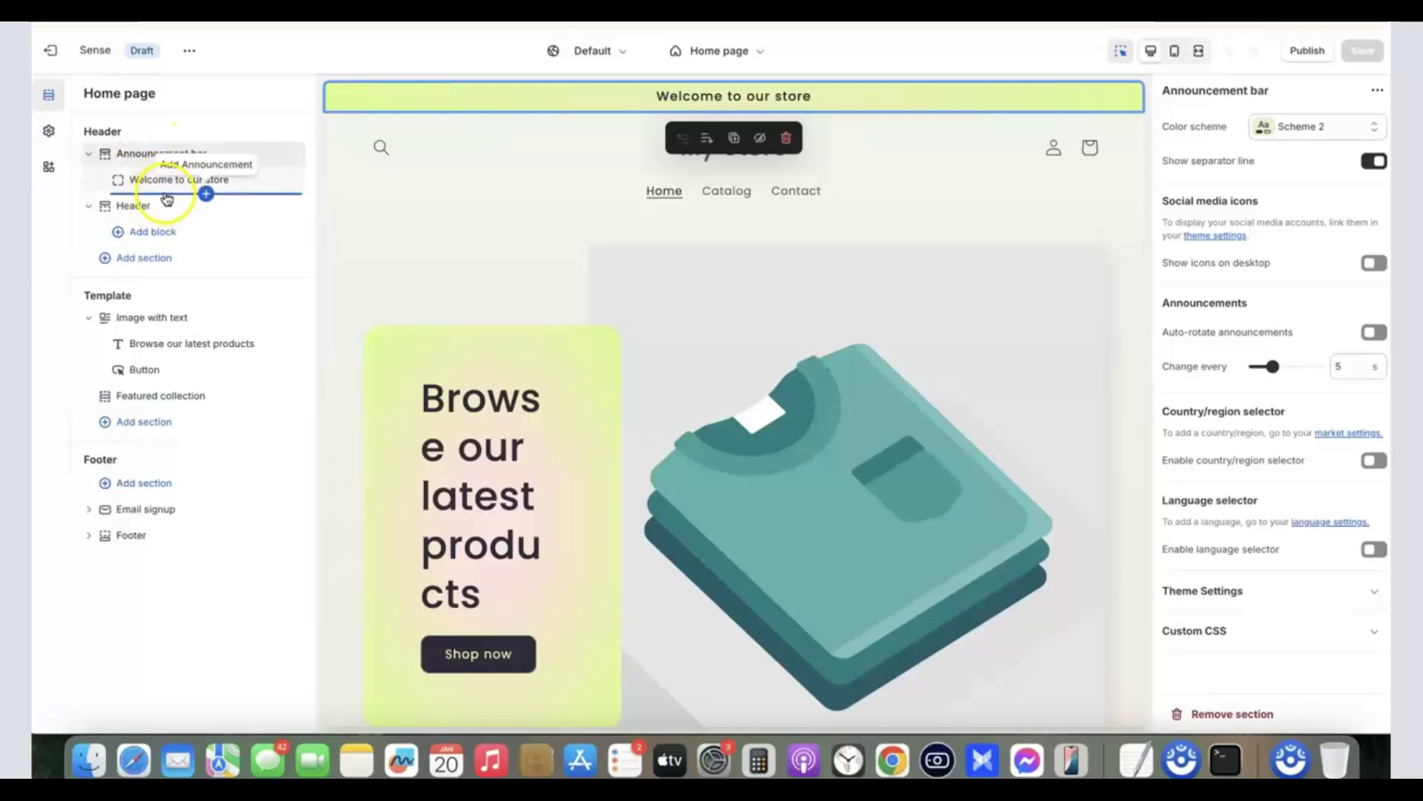
click(150, 181)
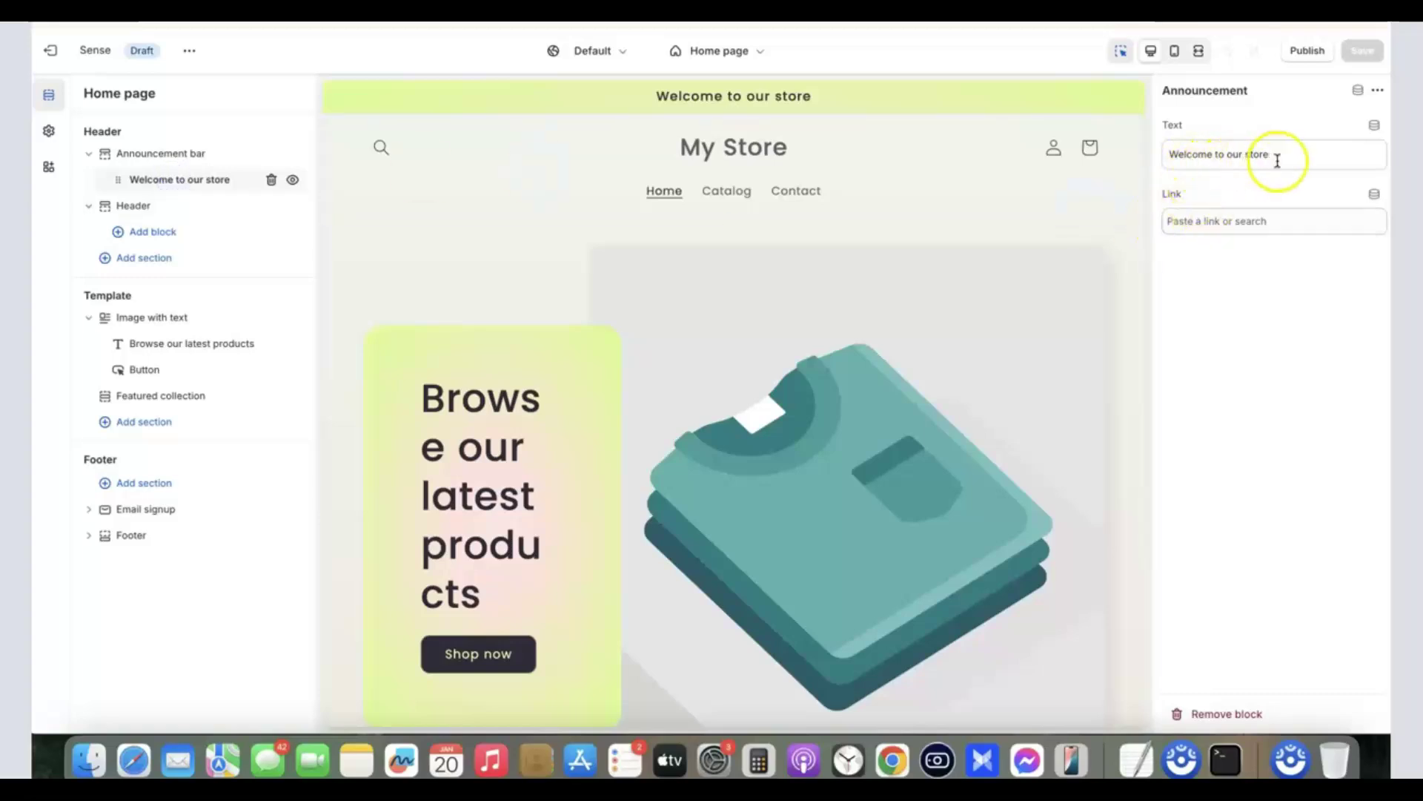
triple_click(1297, 156)
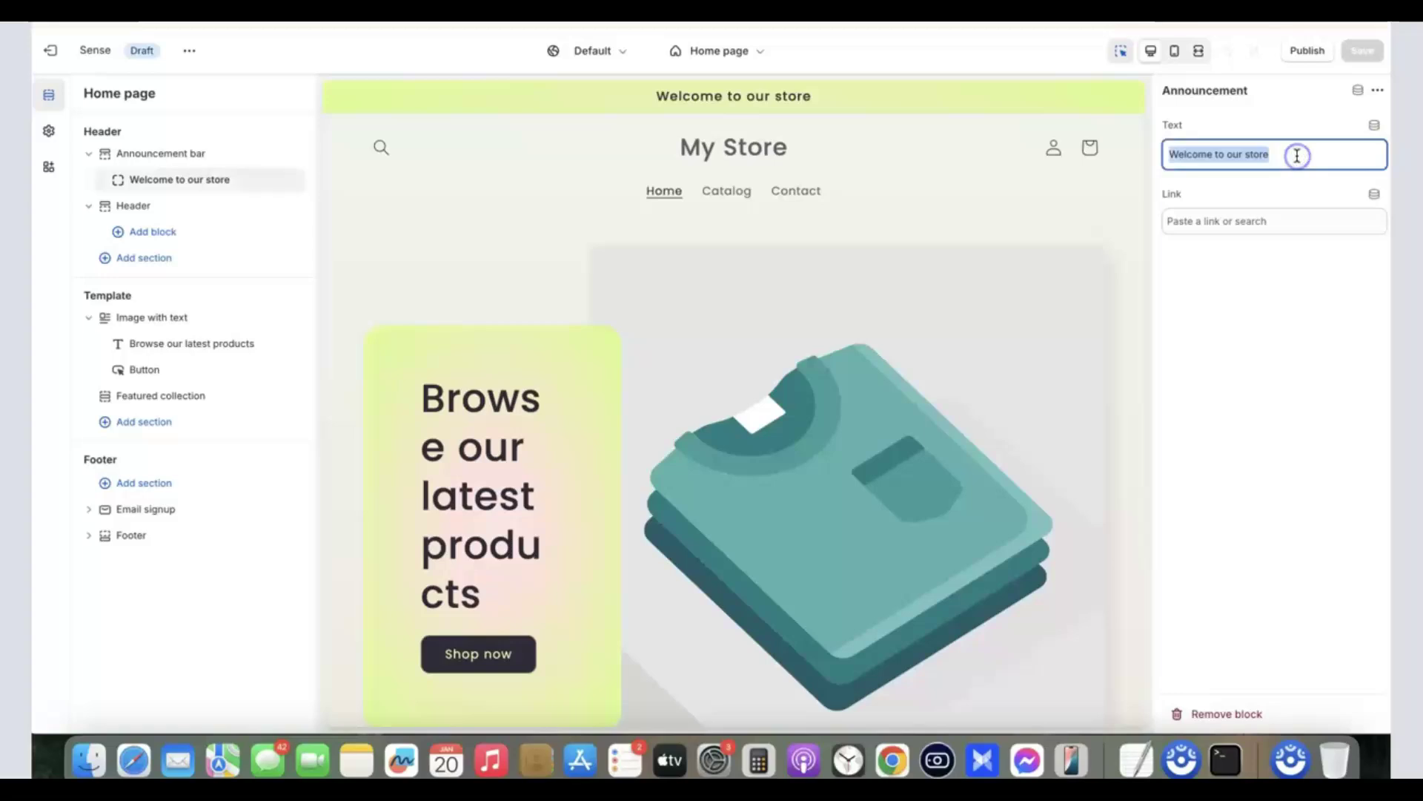
key(BackSpace)
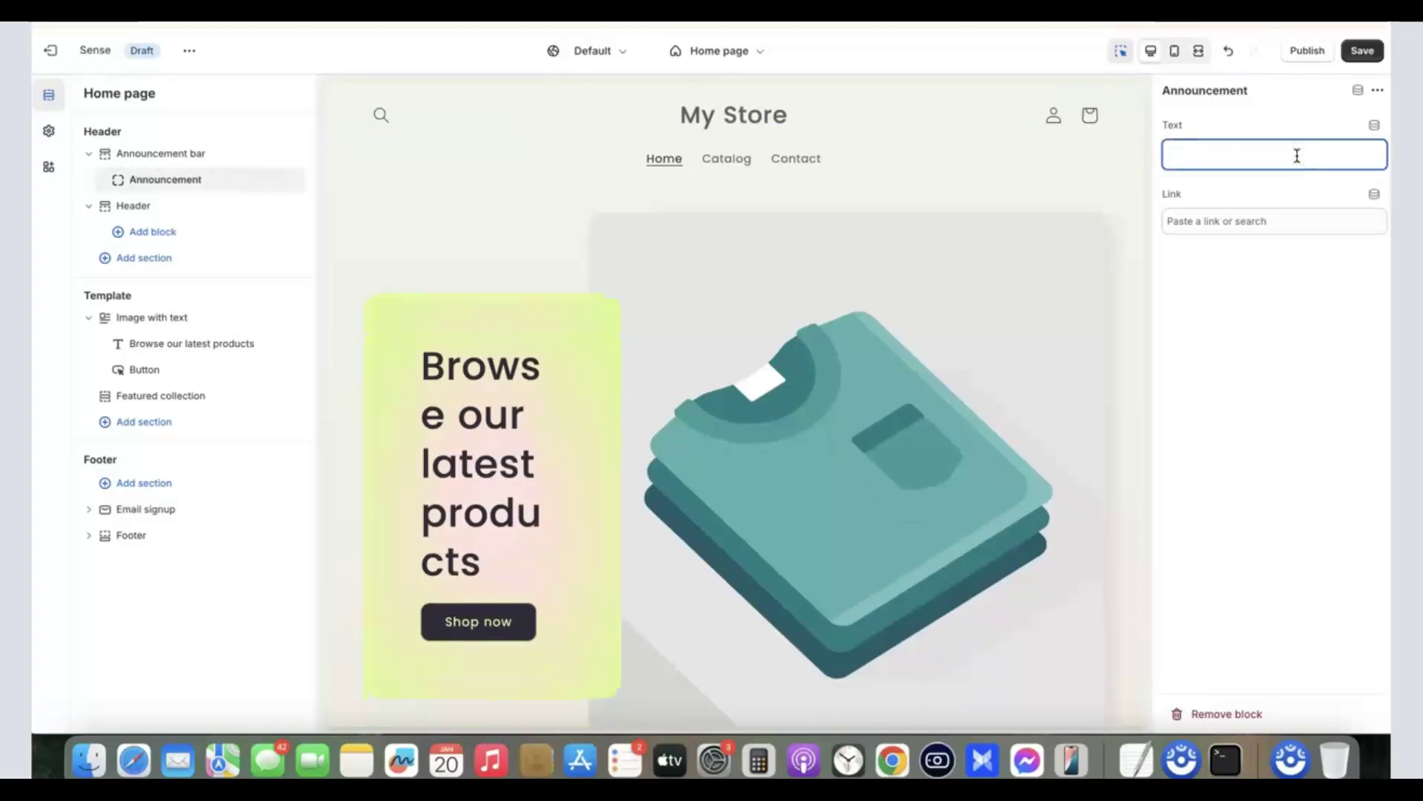
text(Get Free Shipping on All Products)
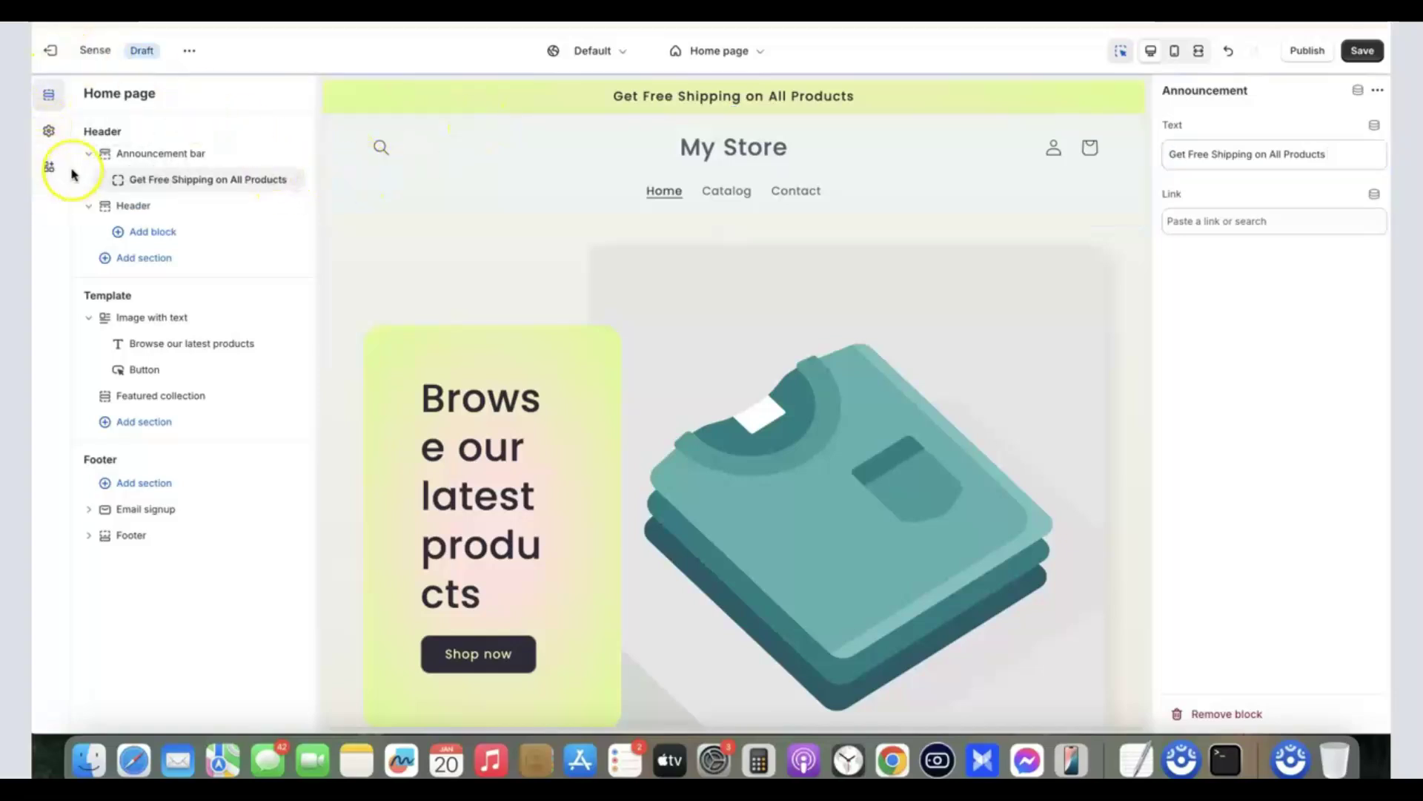
click(49, 132)
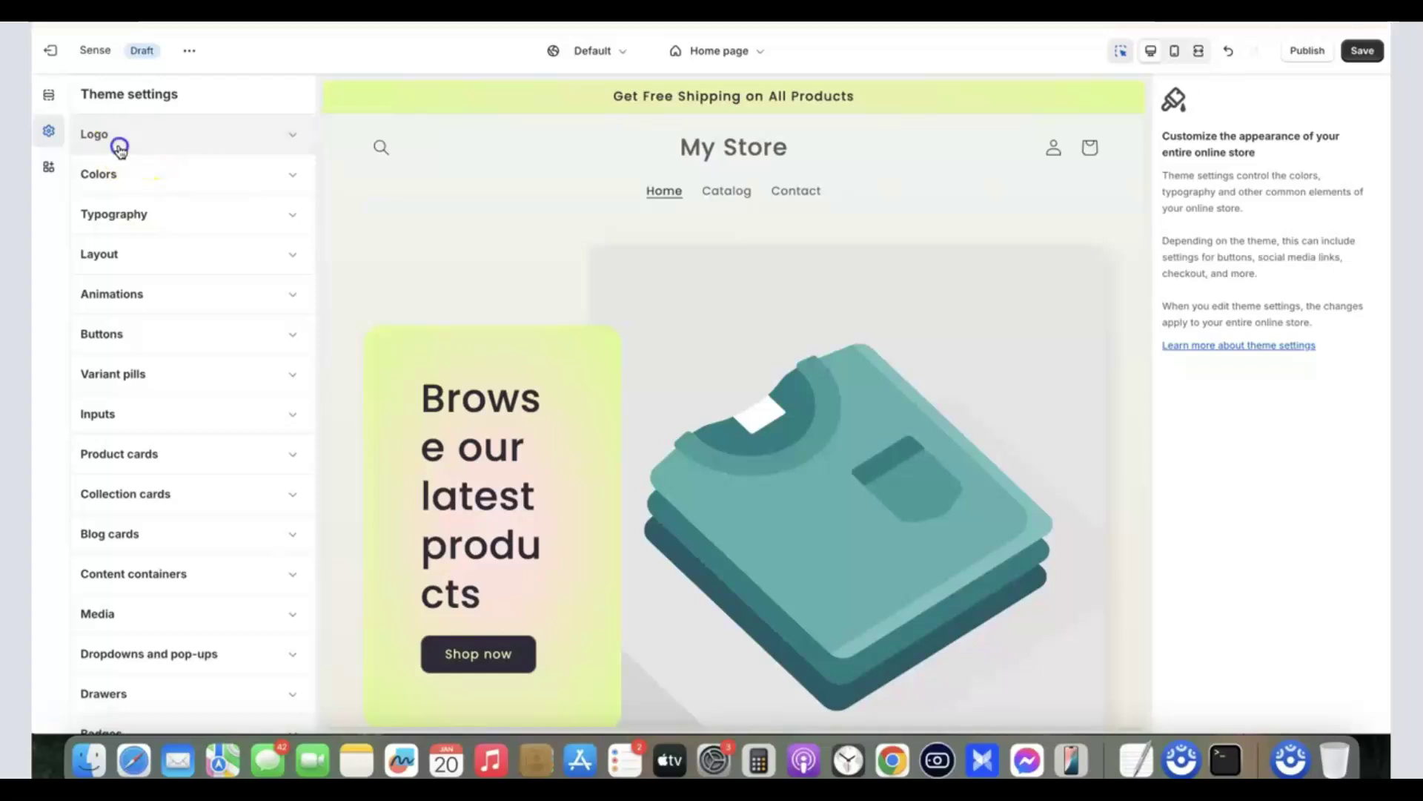
Expand the Logo settings, open the logo image picker and close it without choosing an image.
click(118, 141)
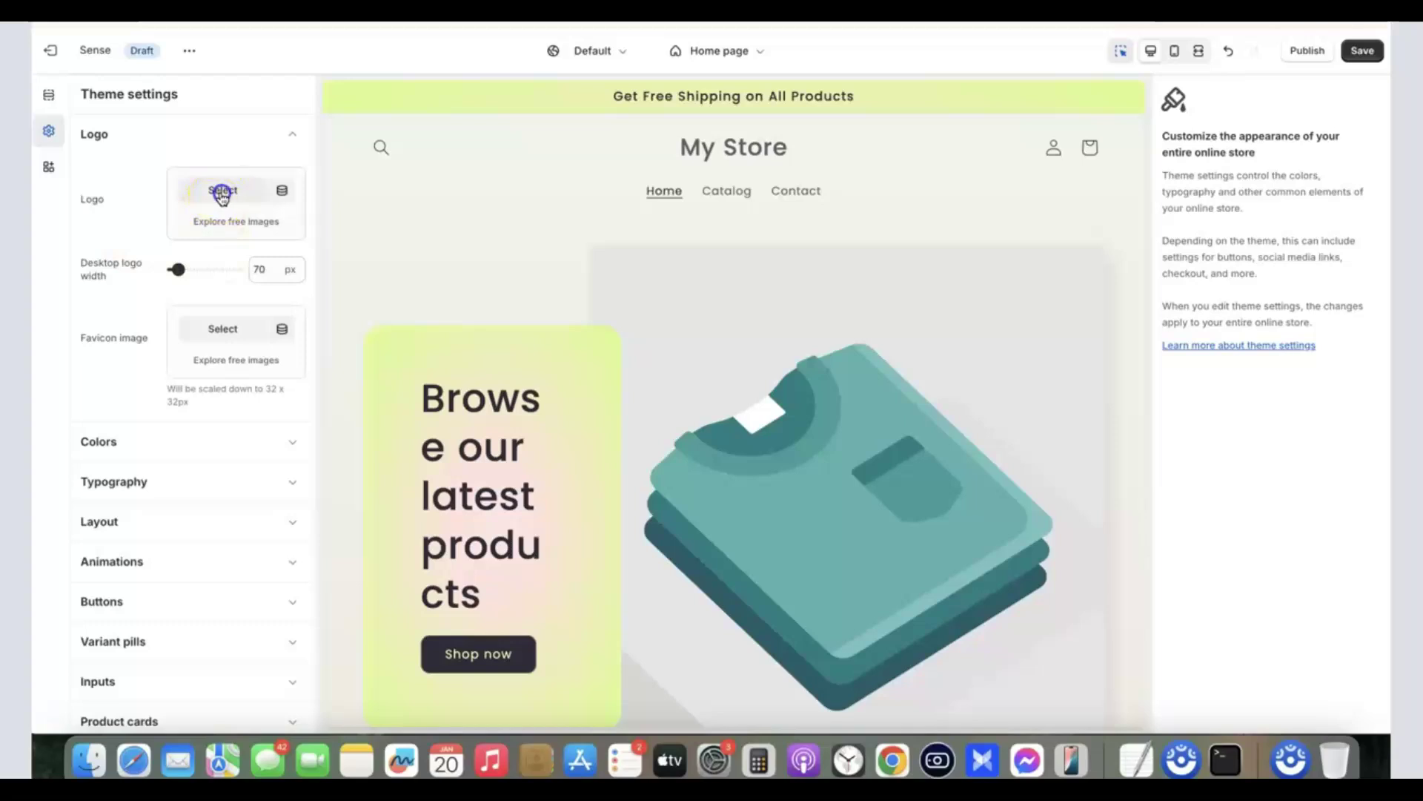
click(222, 191)
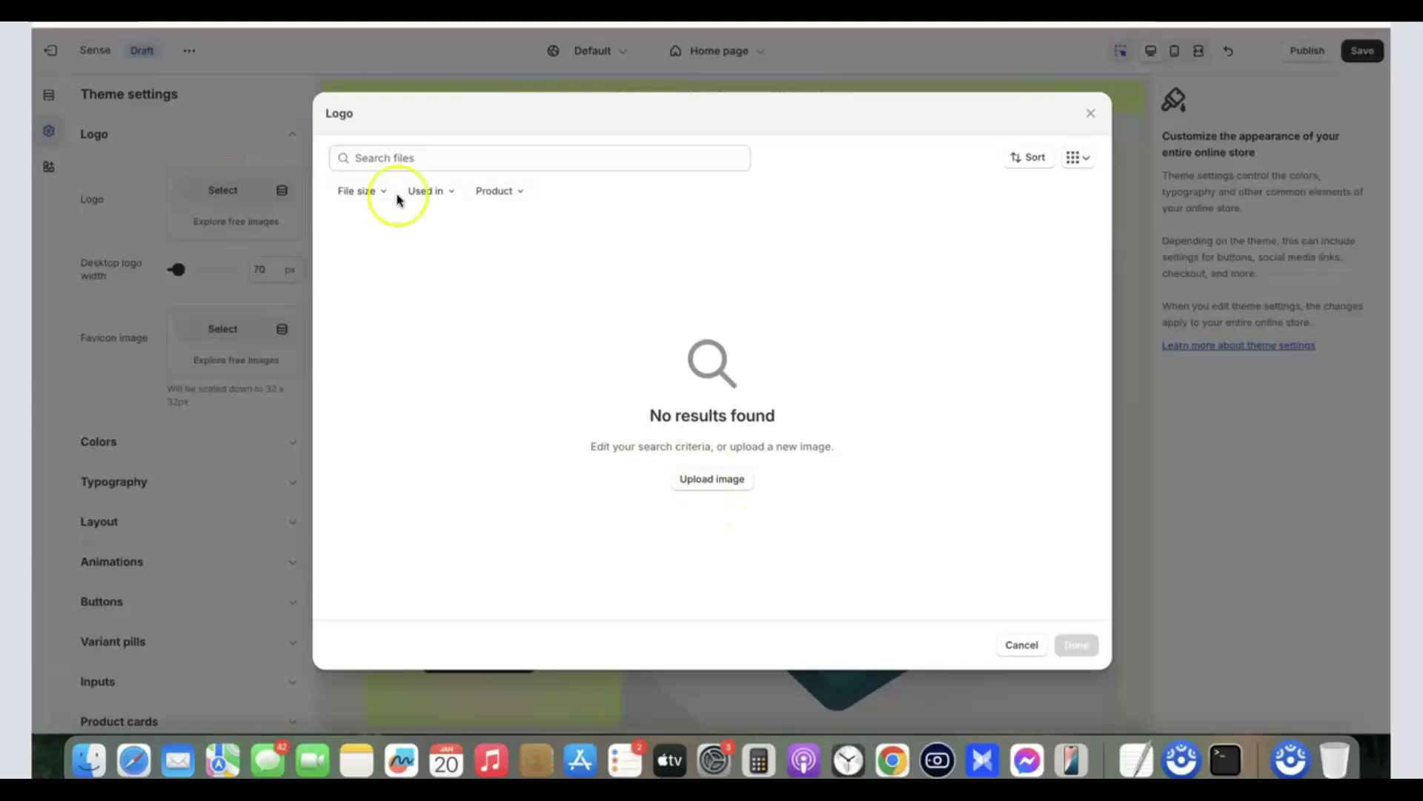
click(1022, 644)
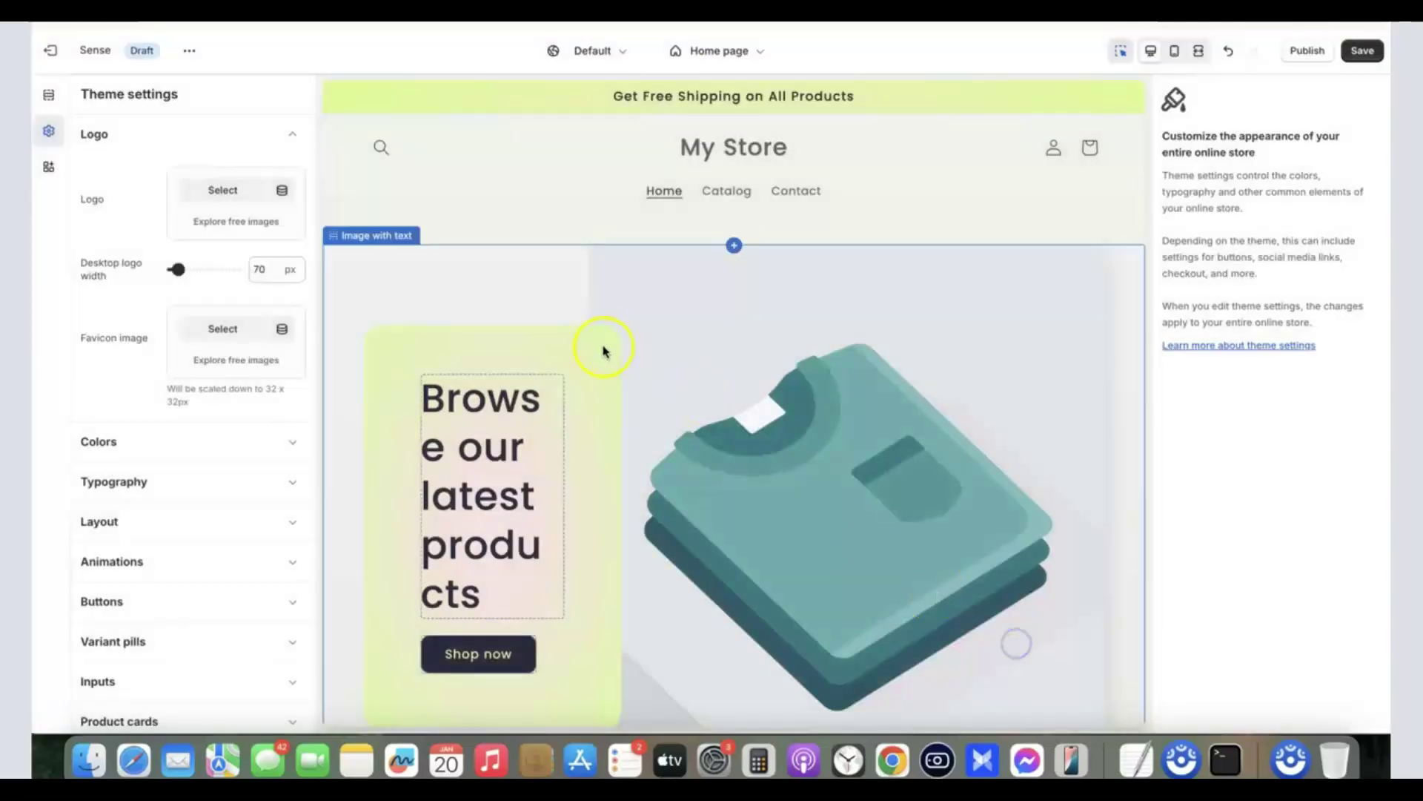
click(47, 131)
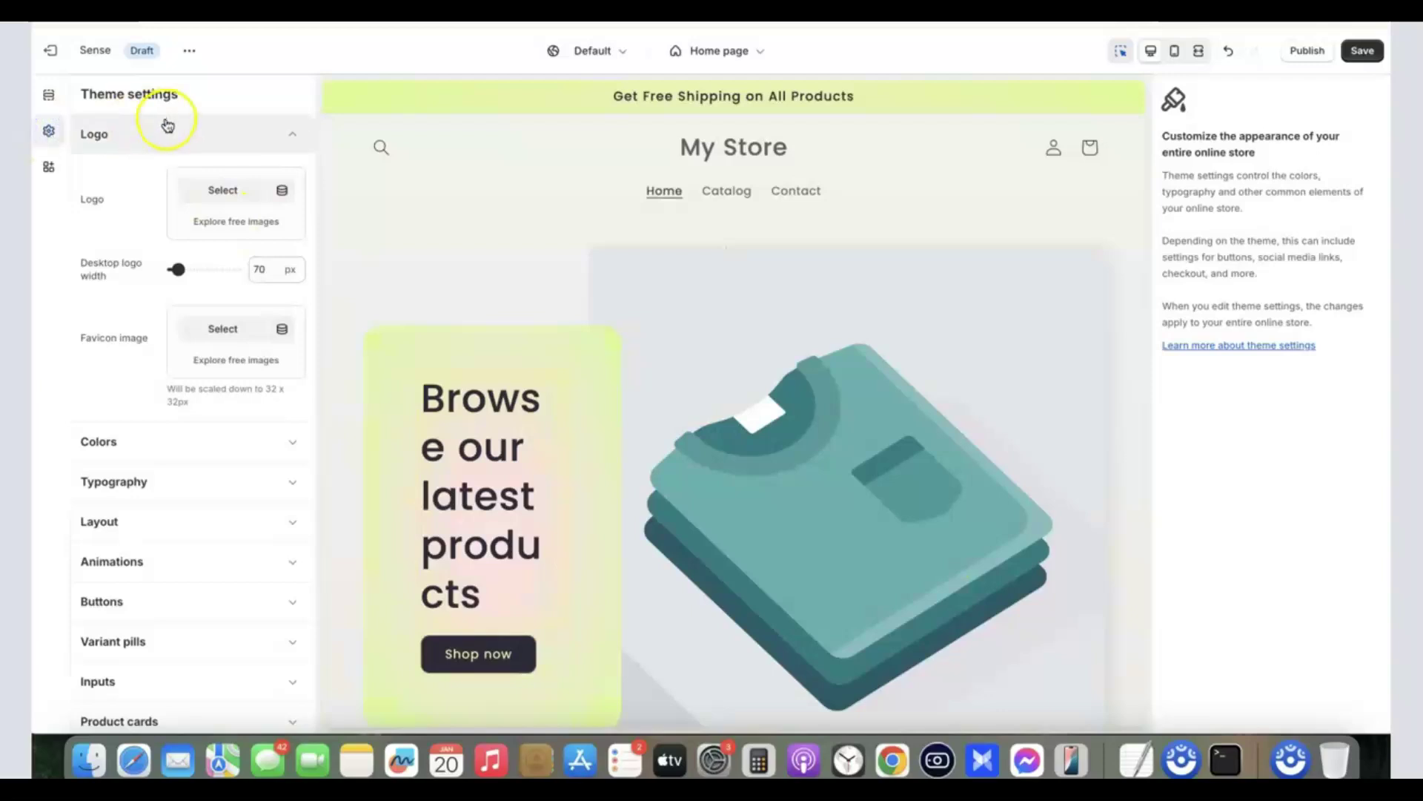
scroll(116, 278, down, 3)
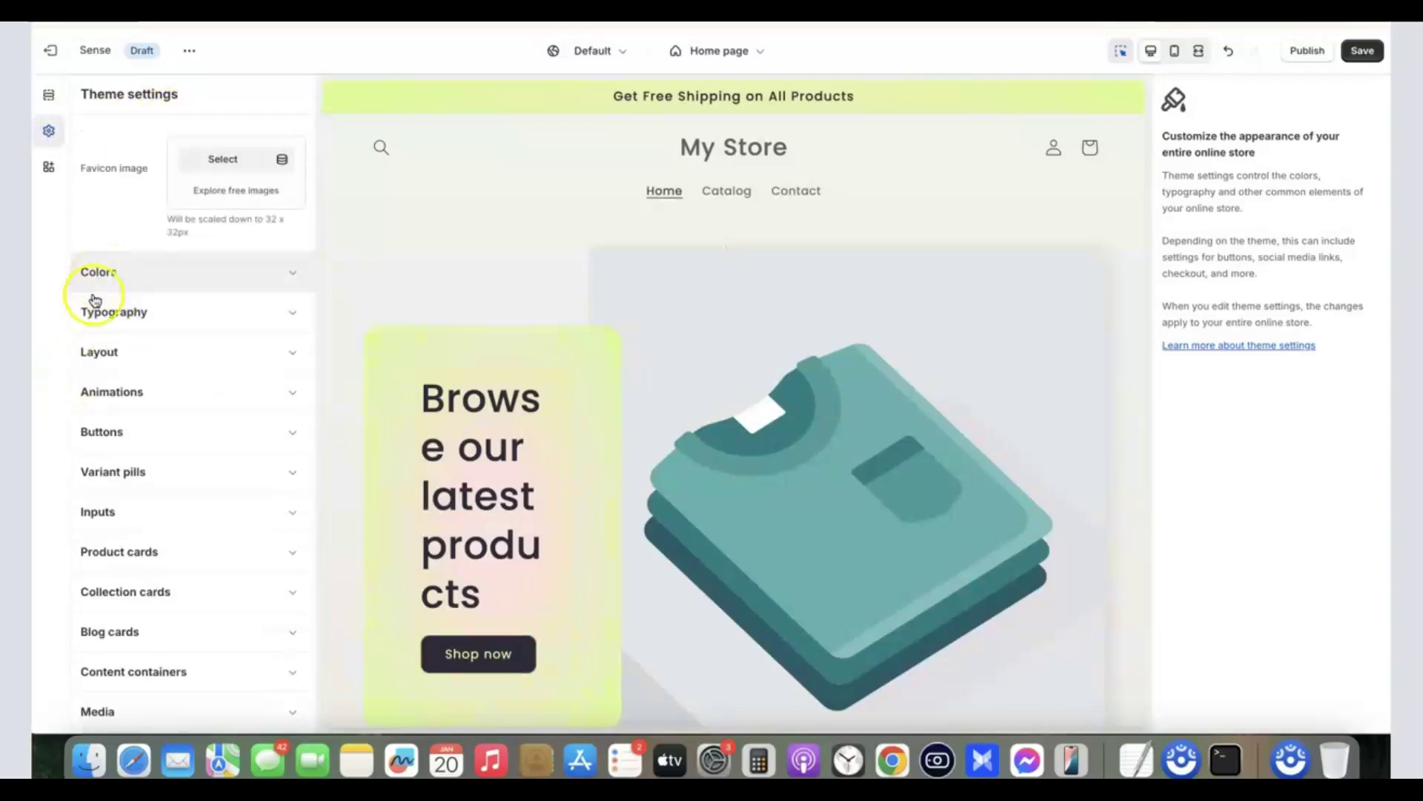
Remove colour Scheme 1's background gradient, leaving its plain #FDFBF7 background.
click(249, 281)
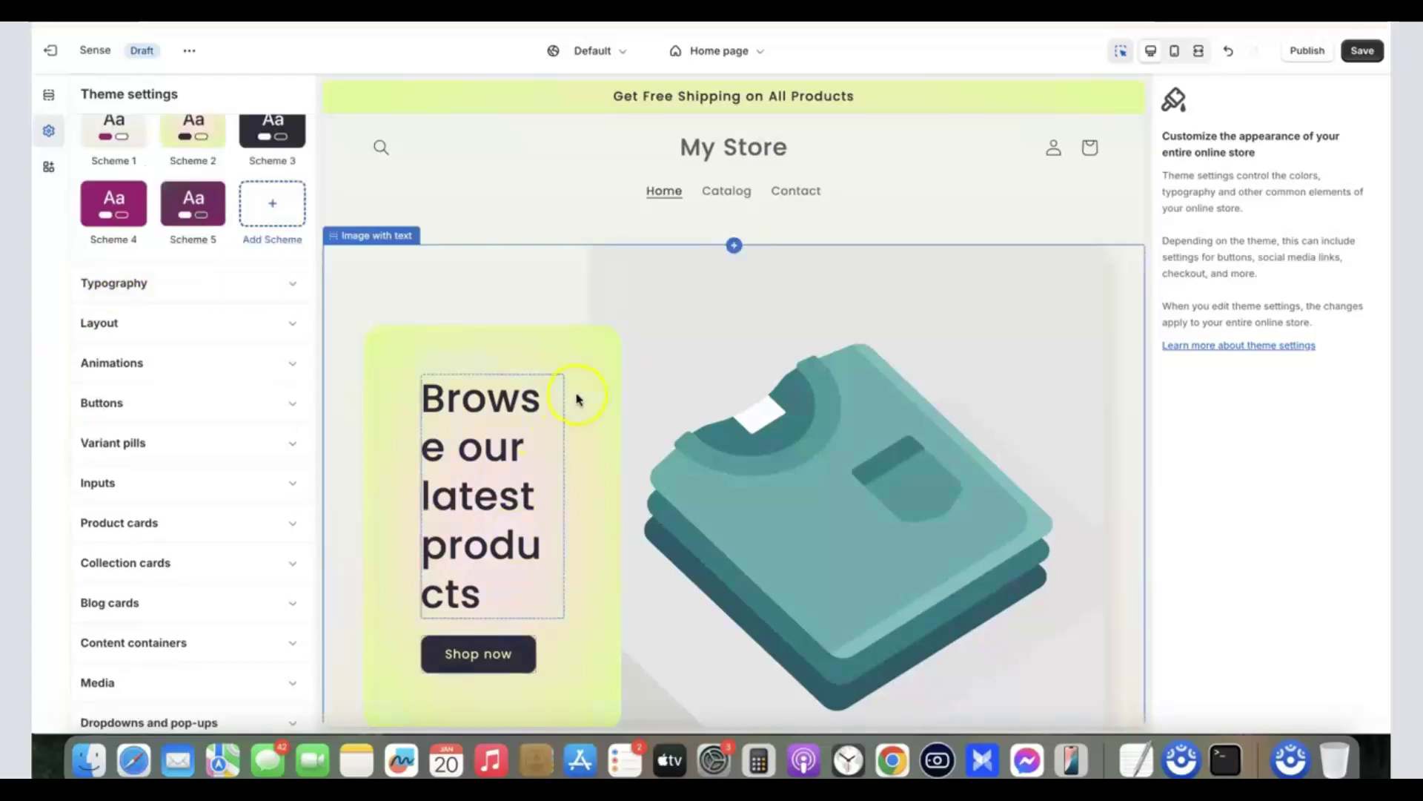
scroll(528, 326, down, 10)
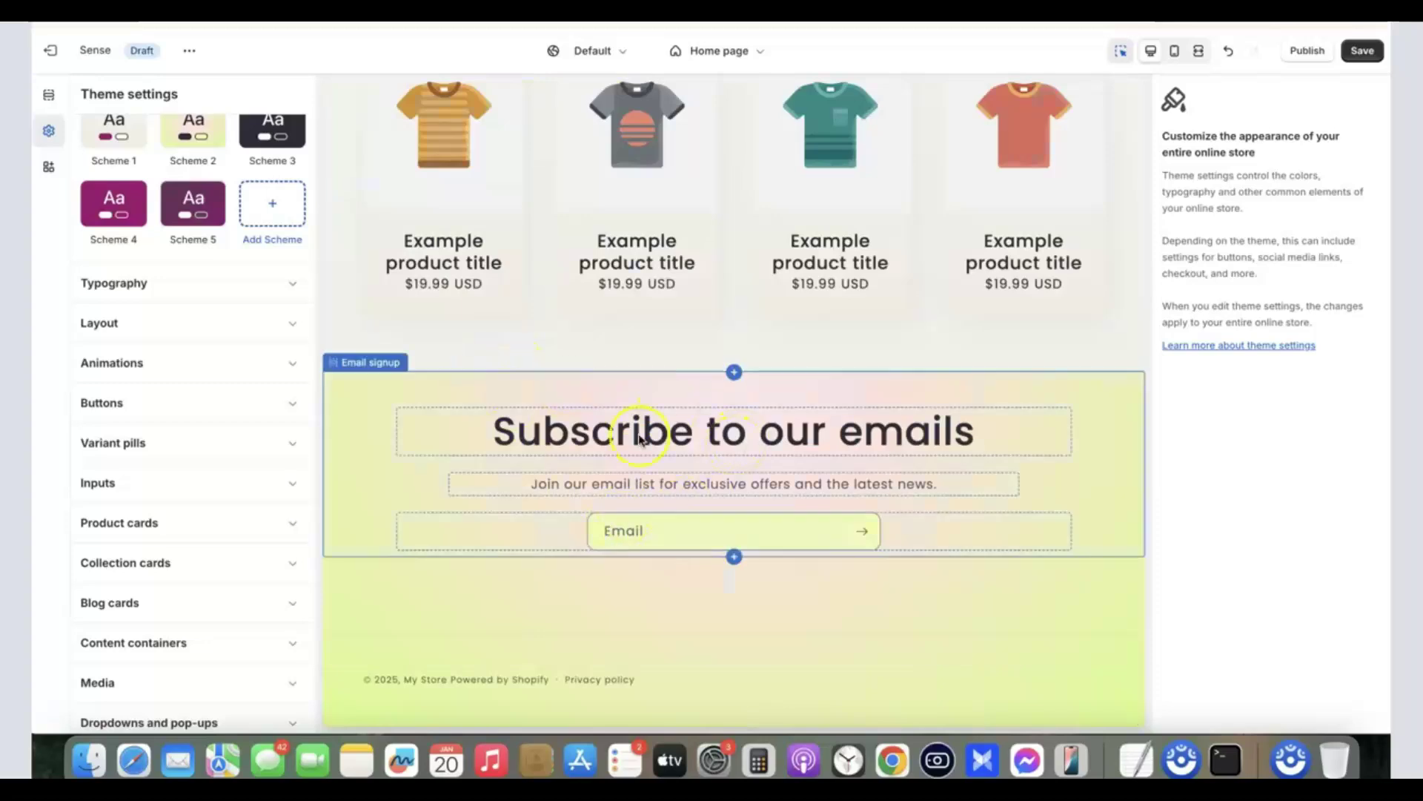
scroll(145, 200, up, 3)
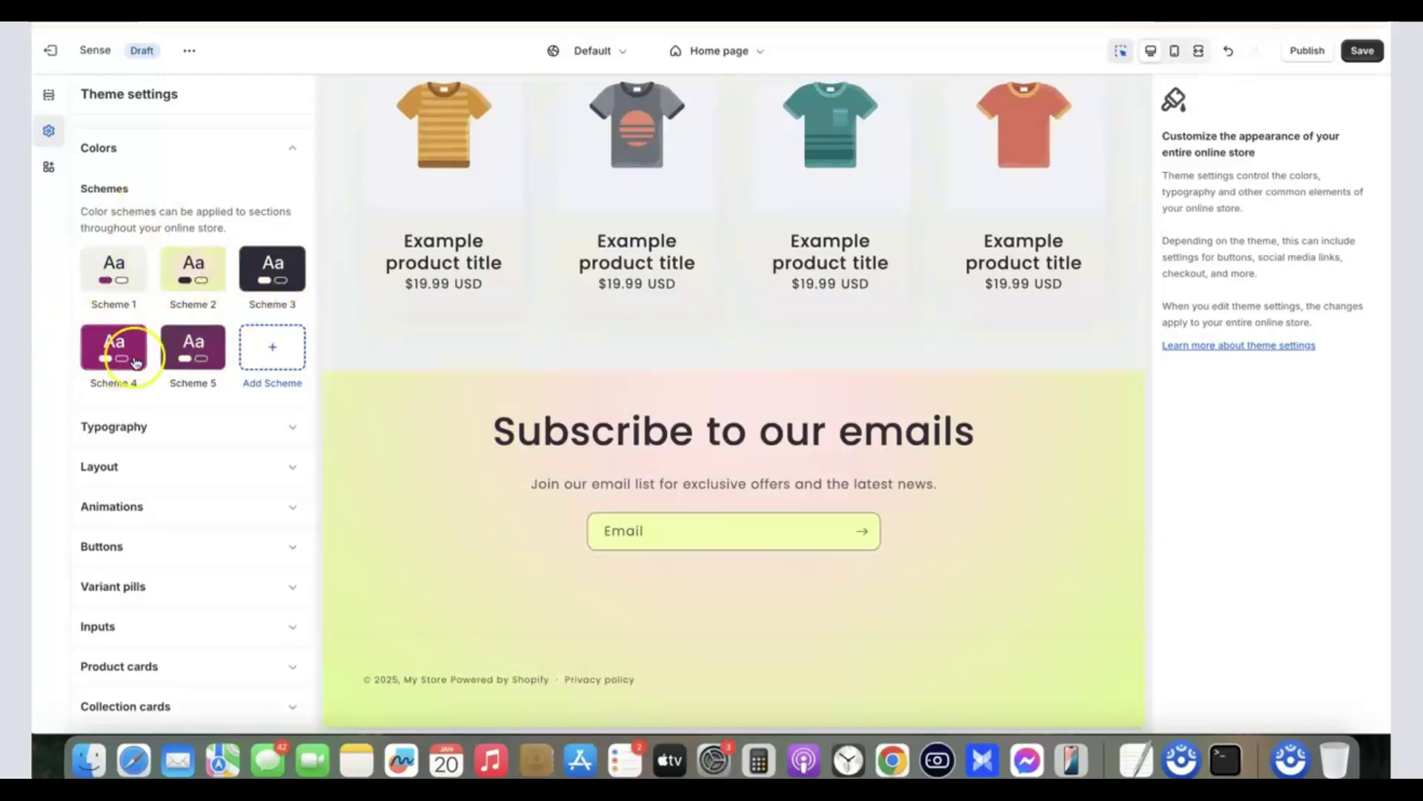
click(115, 268)
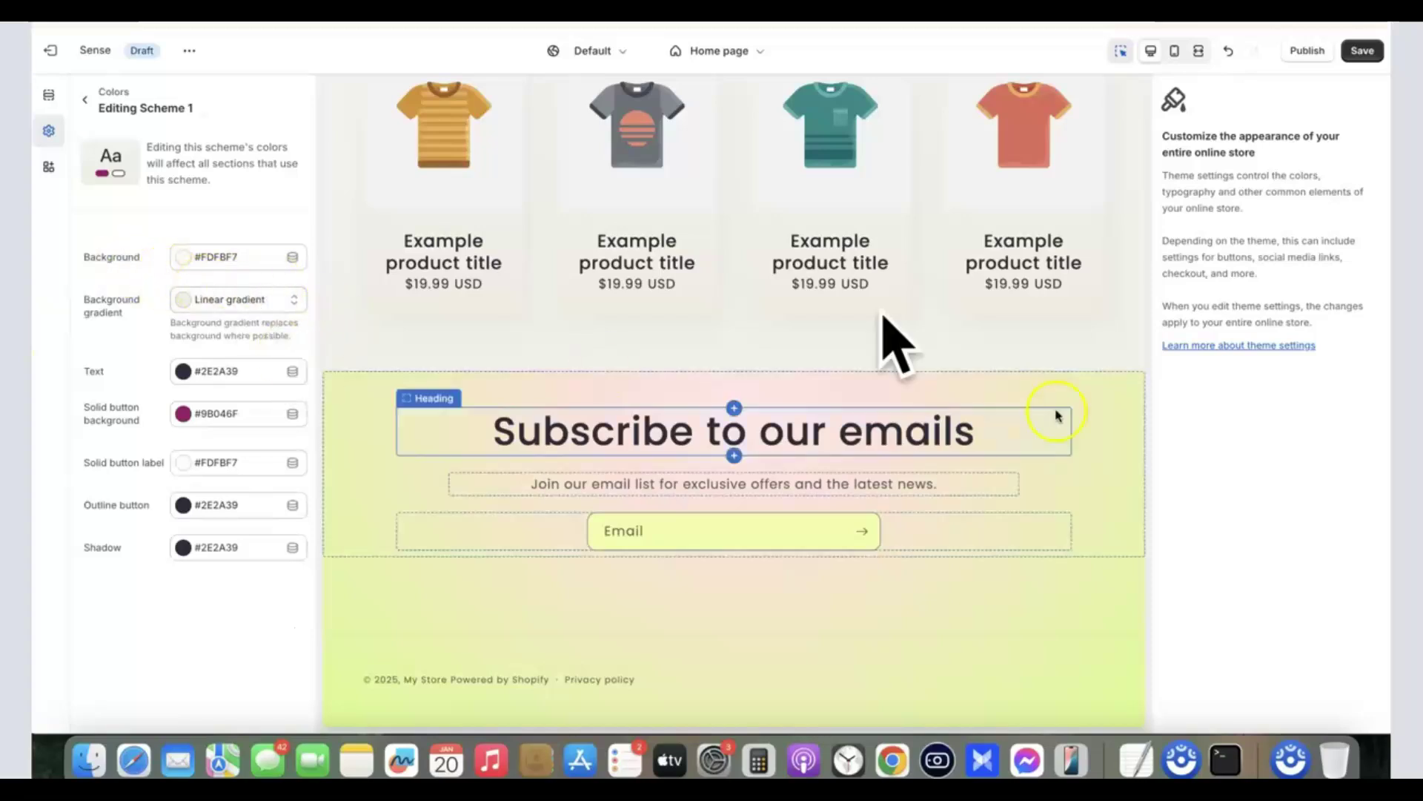
click(185, 303)
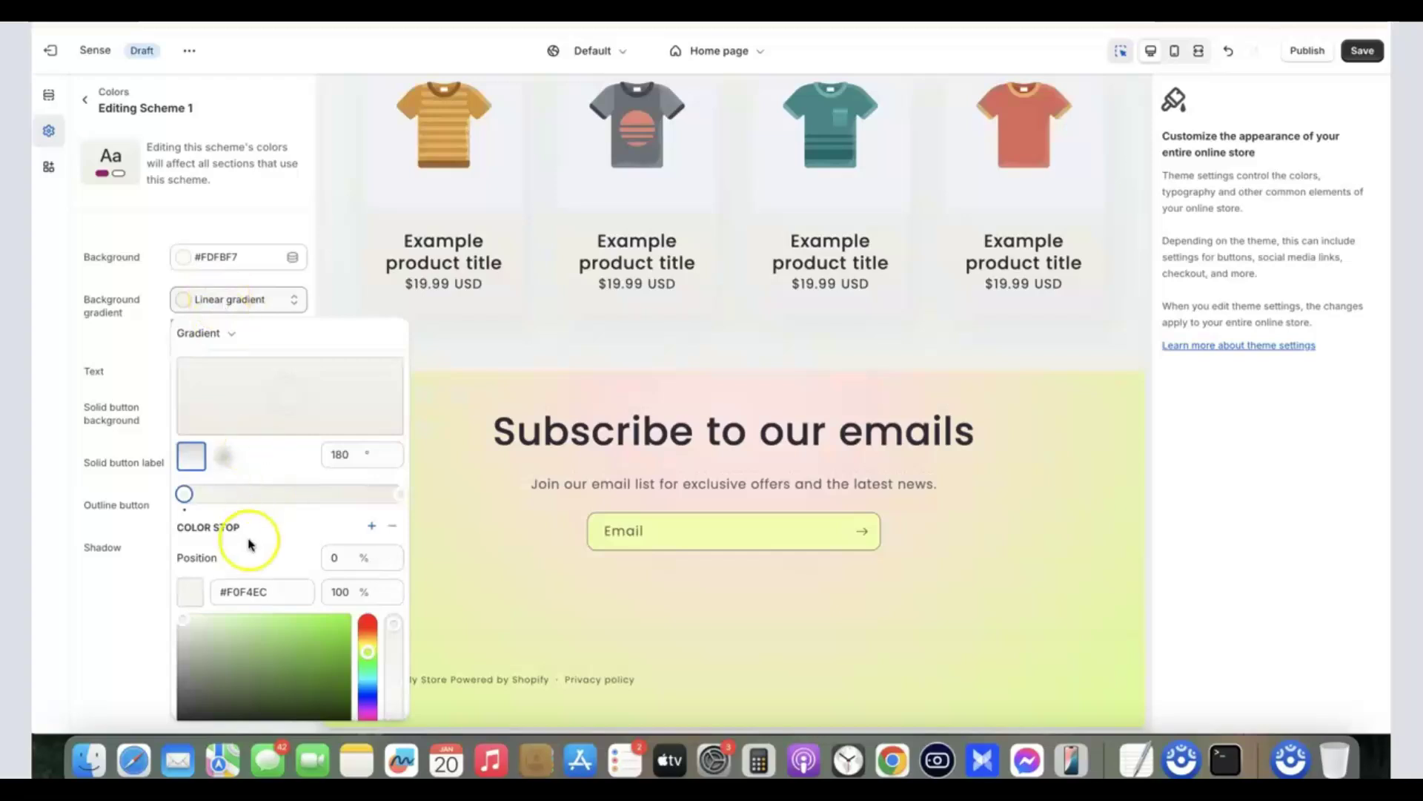
drag(194, 636, 206, 689)
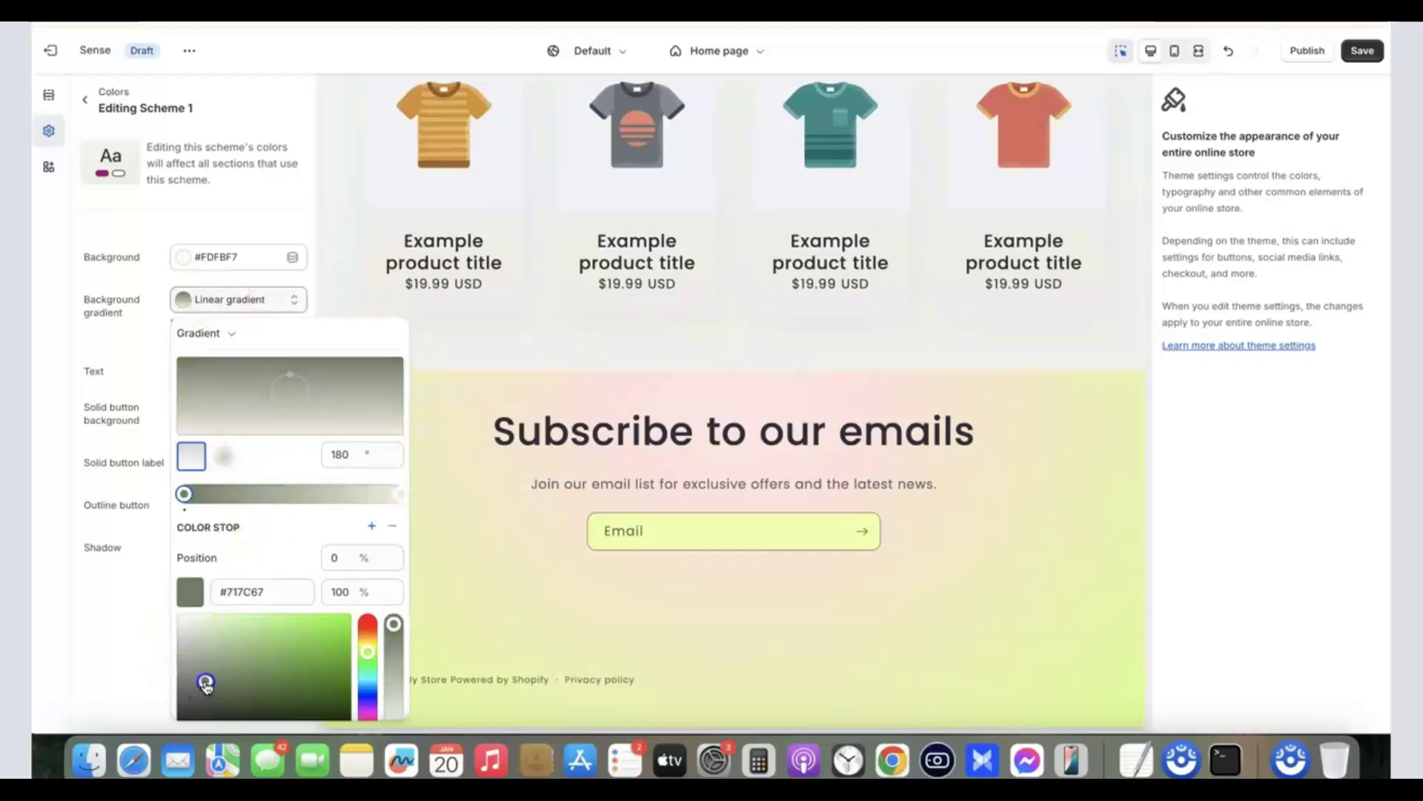
scroll(327, 636, down, 5)
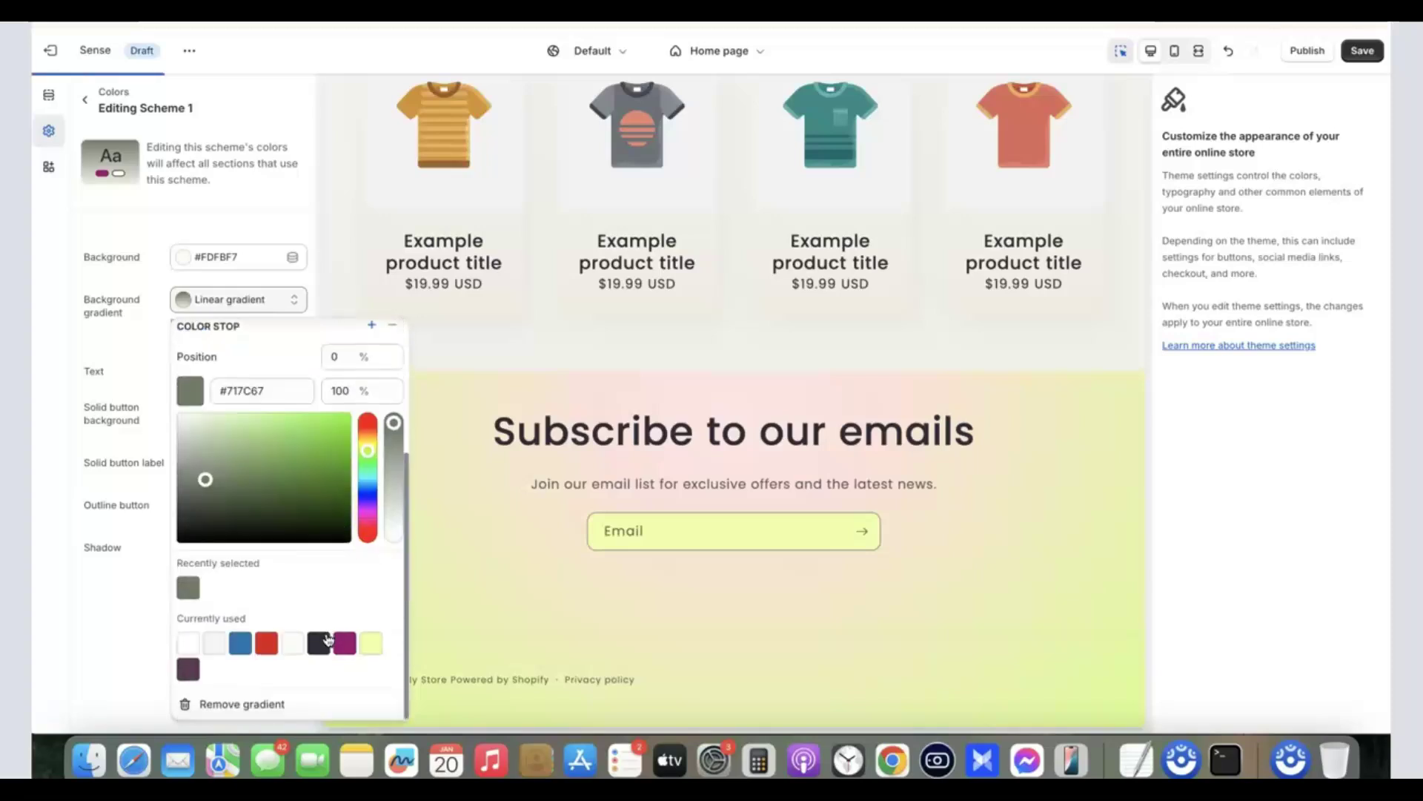
click(241, 704)
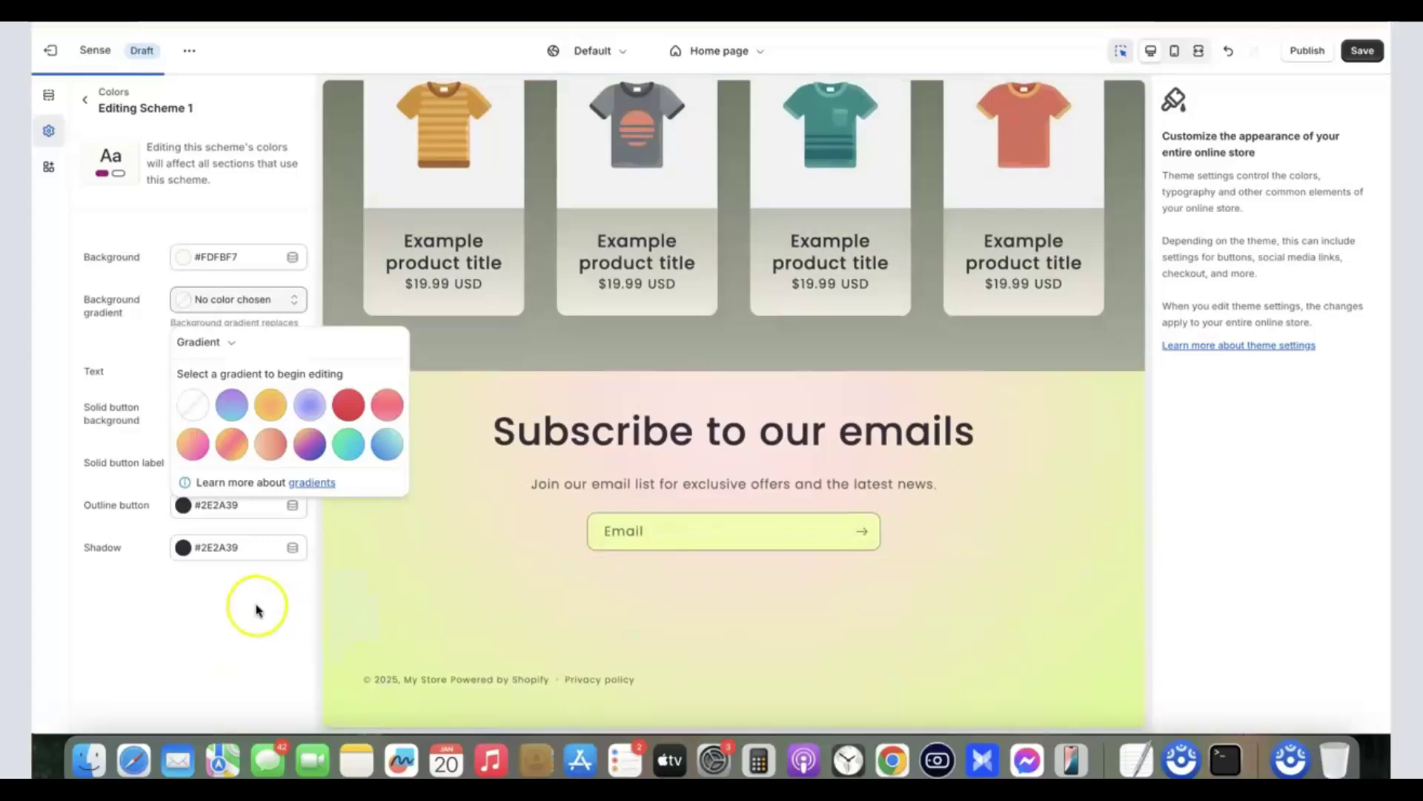
click(256, 609)
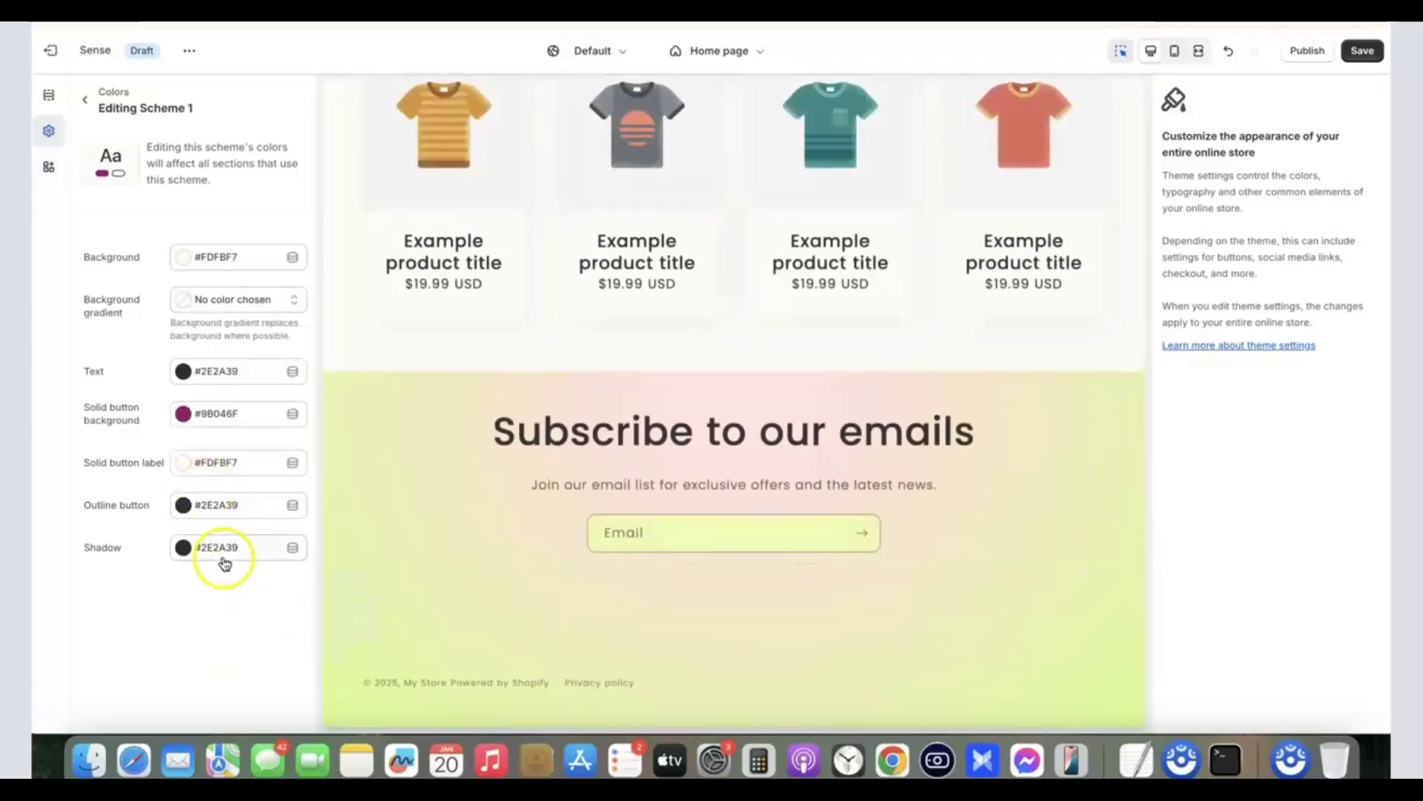
click(85, 100)
scroll(136, 190, down, 3)
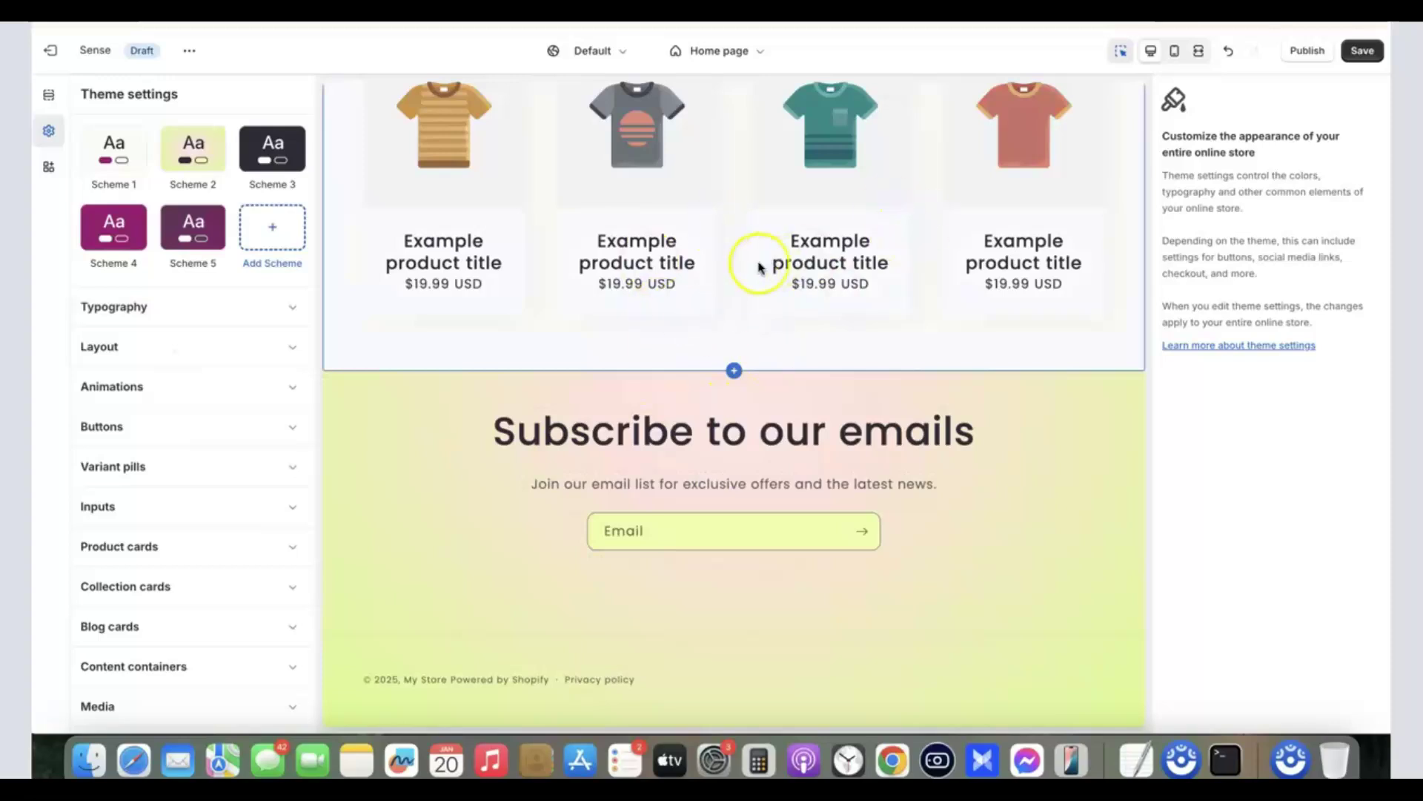
scroll(759, 267, up, 4)
scroll(759, 268, up, 5)
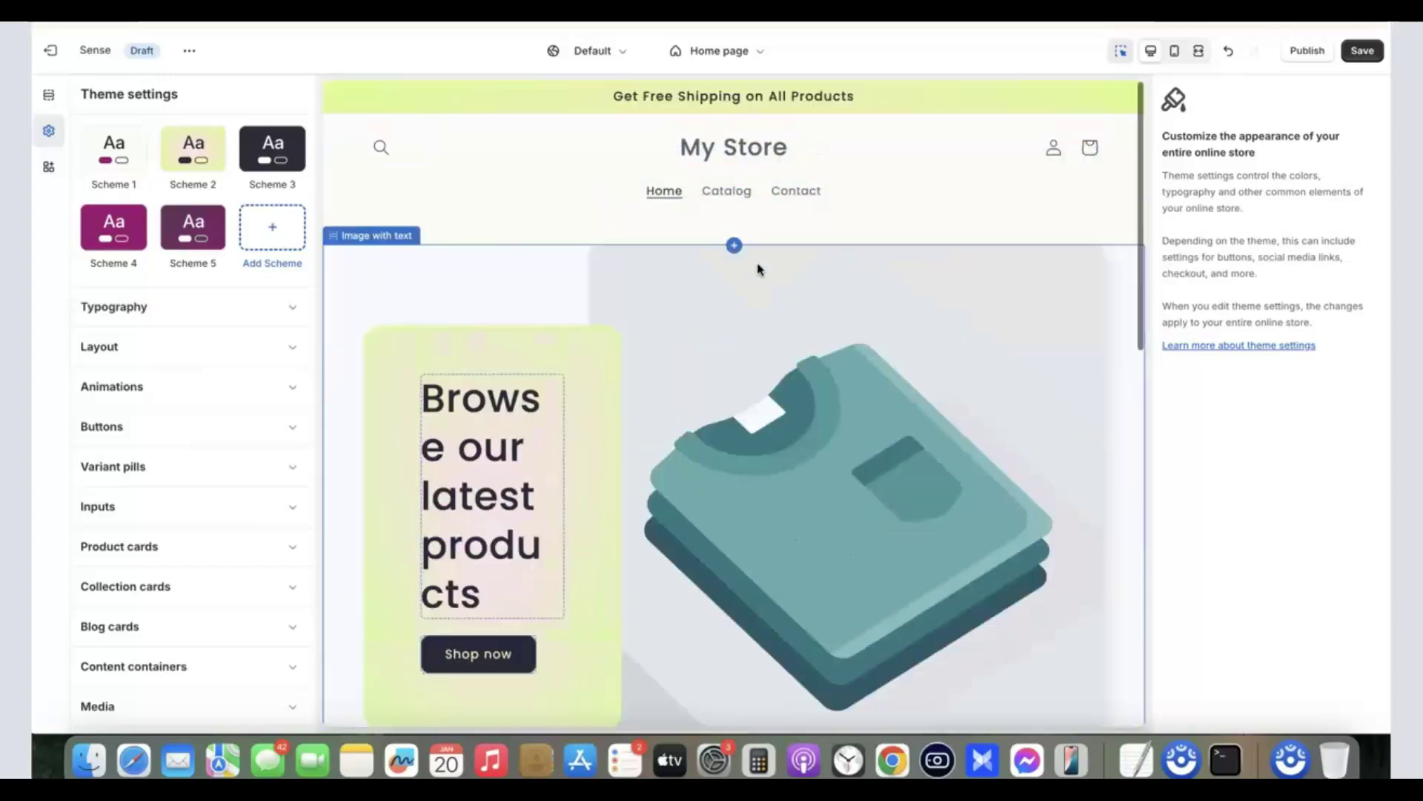
scroll(200, 338, down, 2)
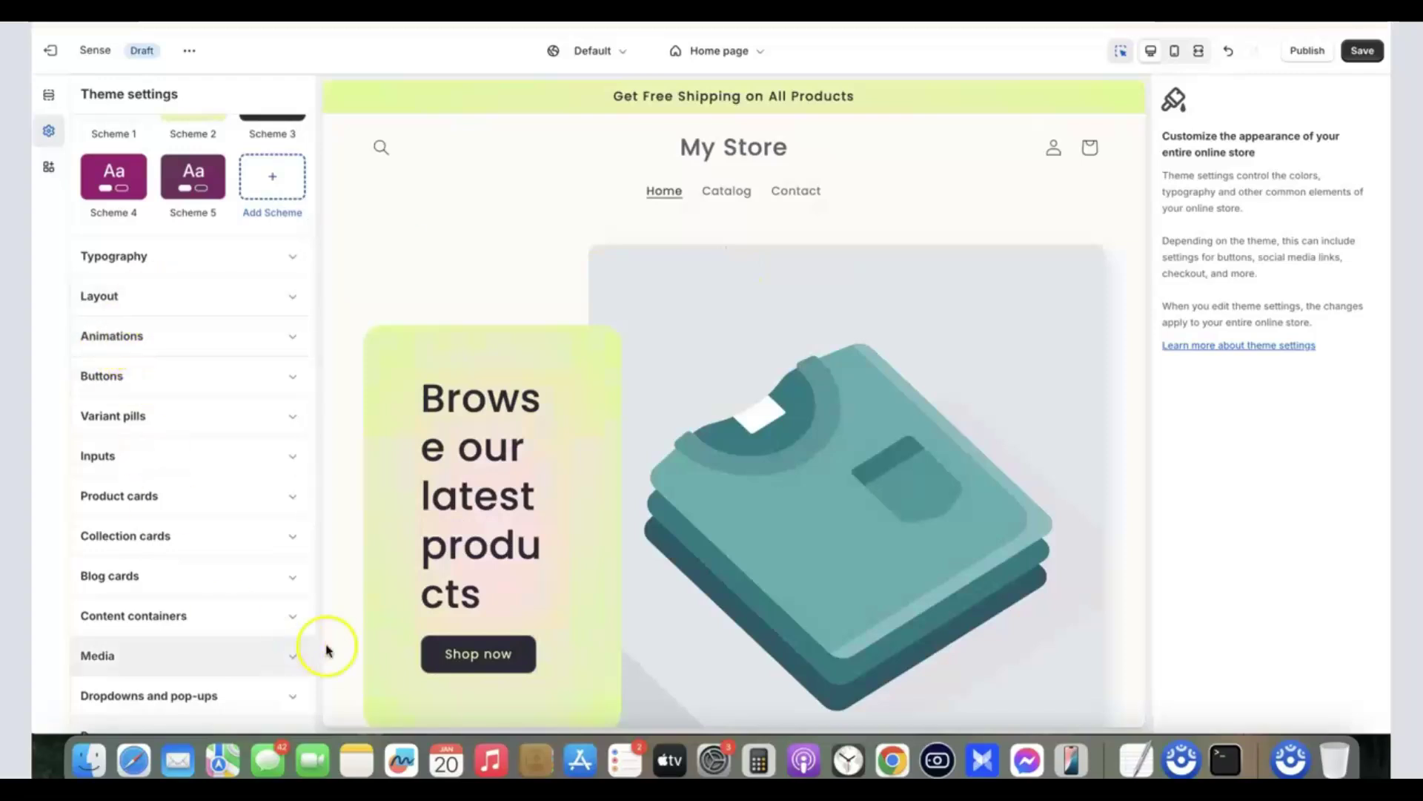
scroll(491, 638, down, 3)
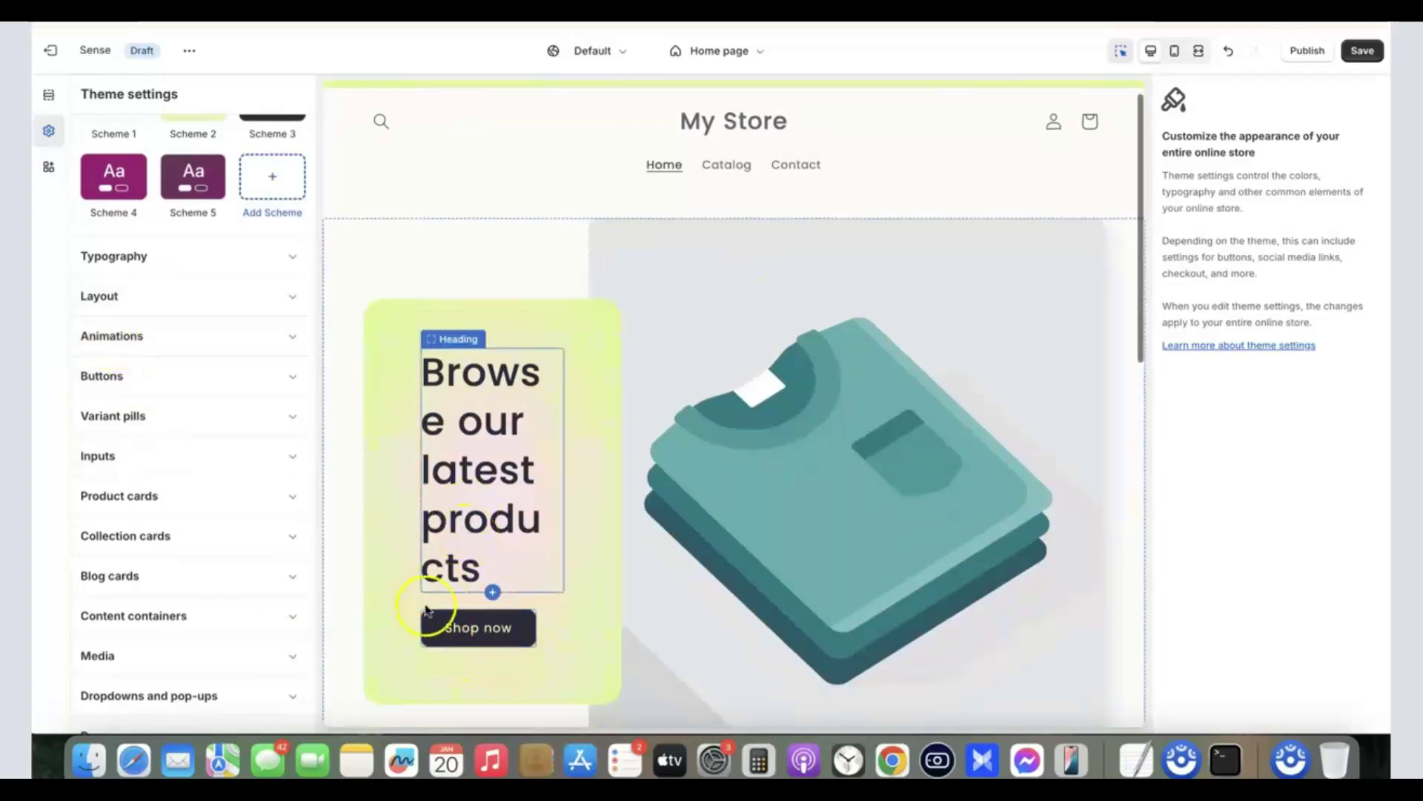
scroll(479, 607, down, 5)
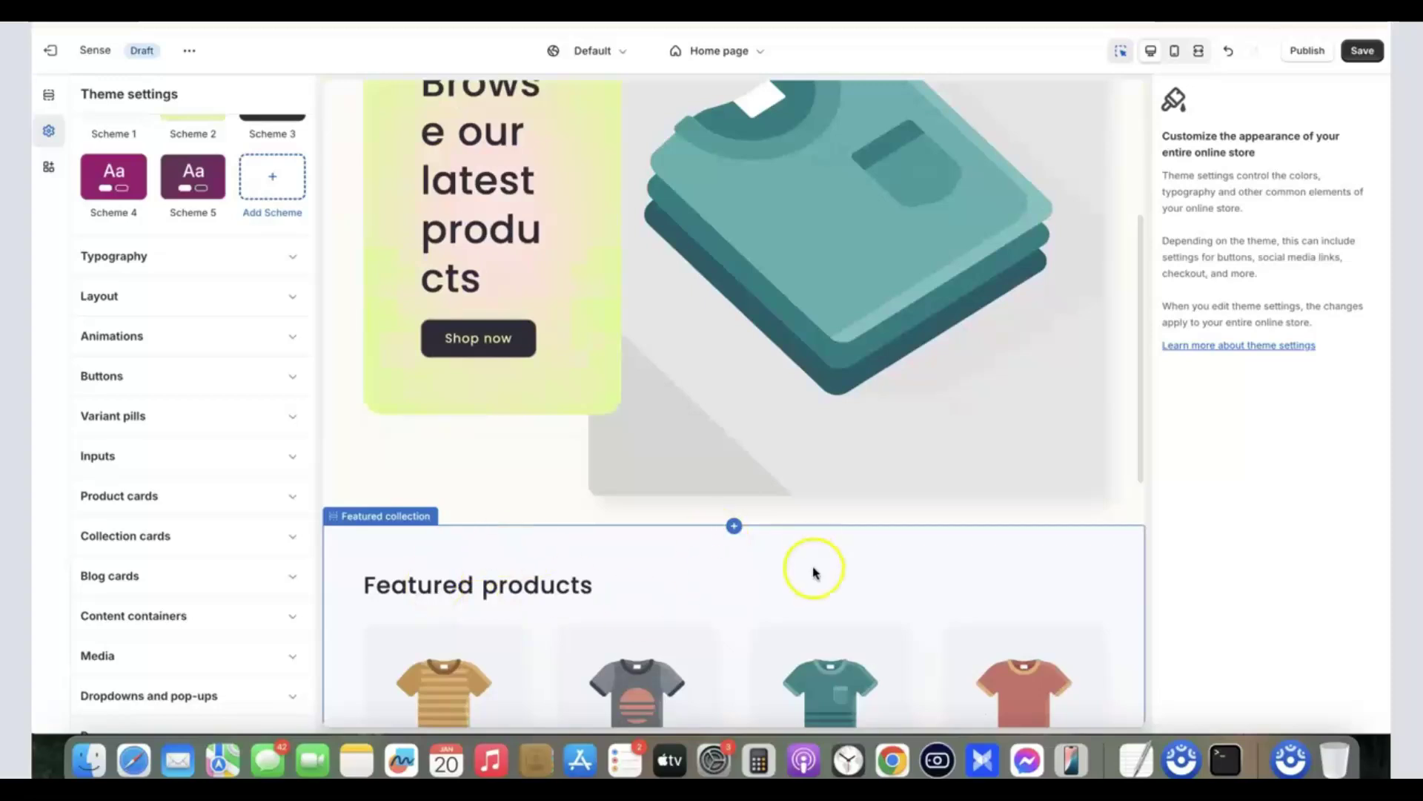
scroll(741, 546, down, 5)
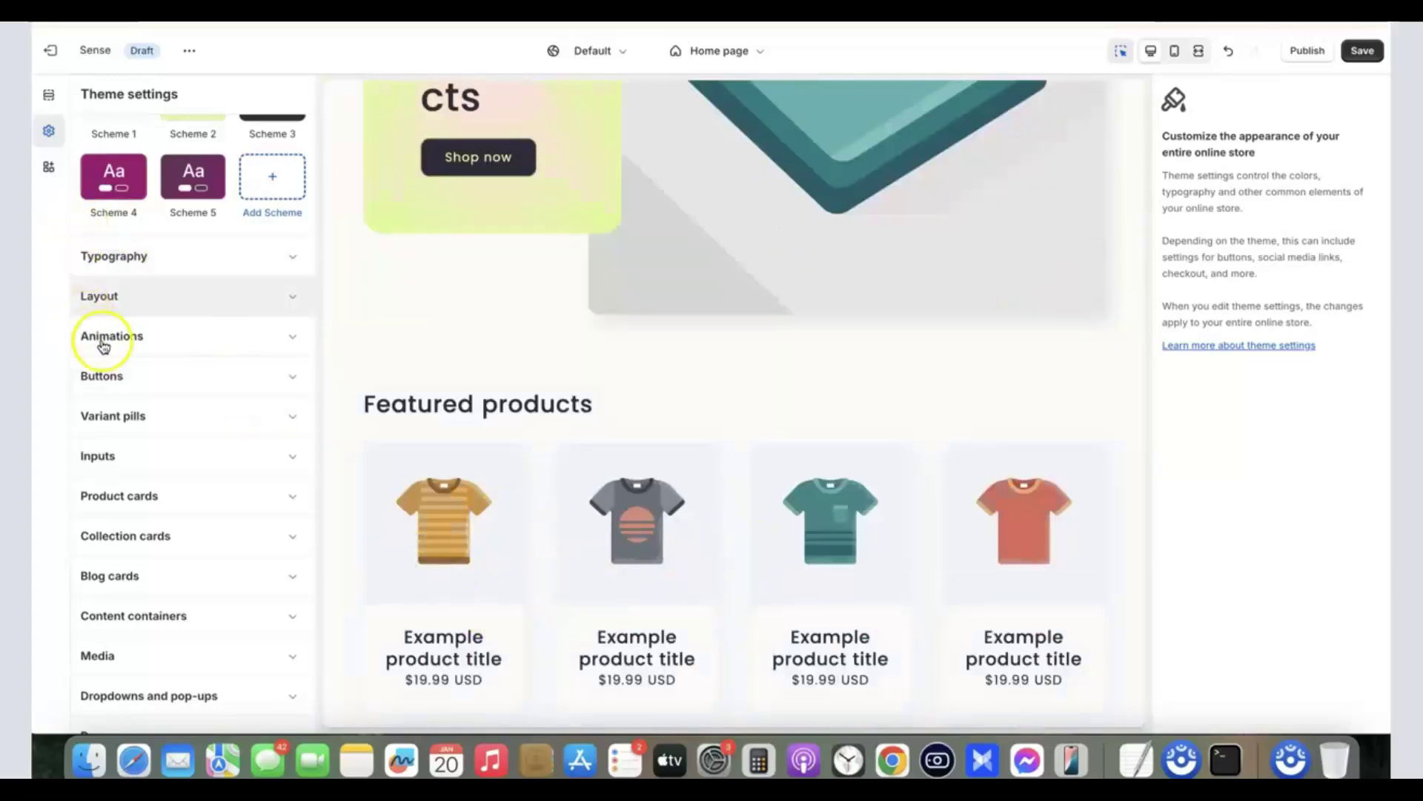
click(292, 375)
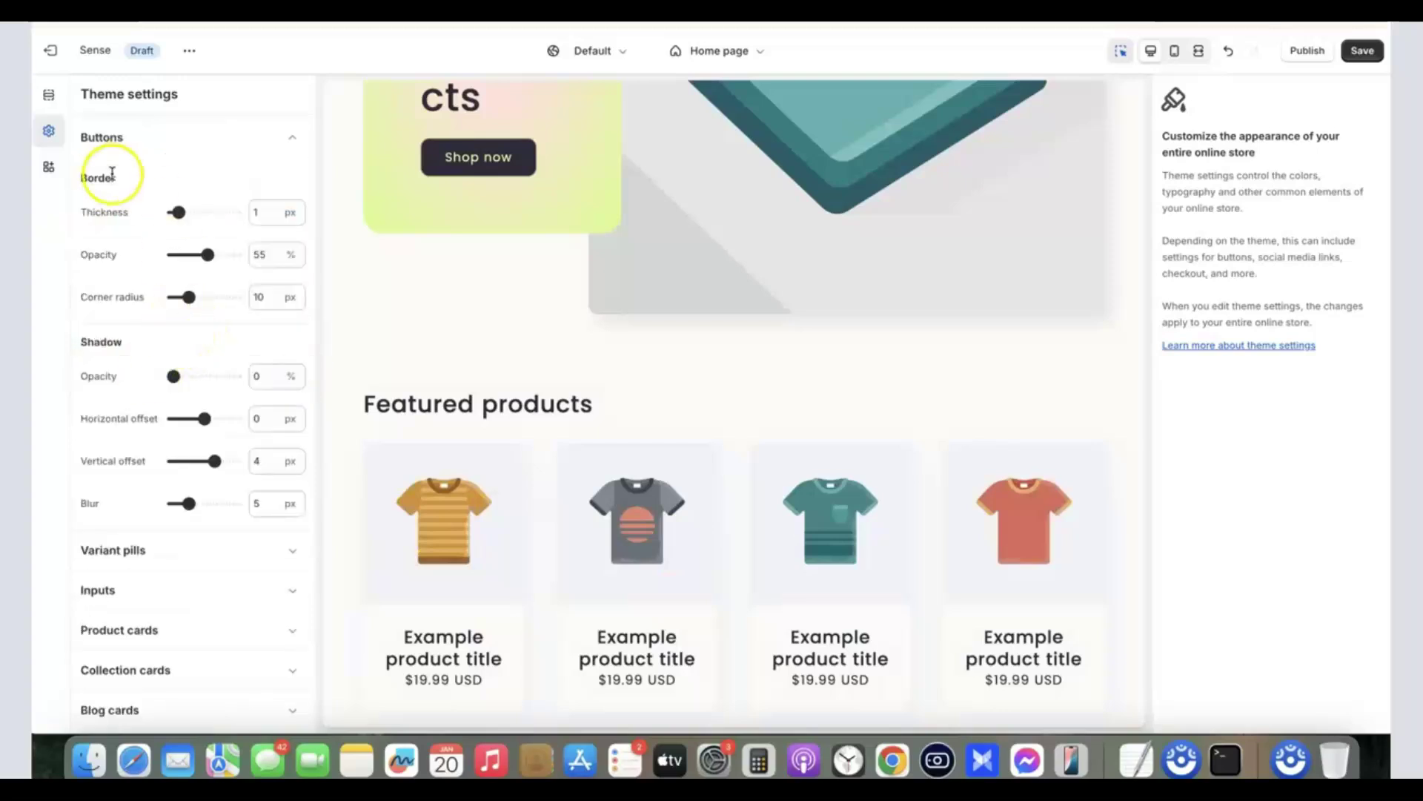
scroll(216, 387, down, 5)
scroll(175, 403, up, 10)
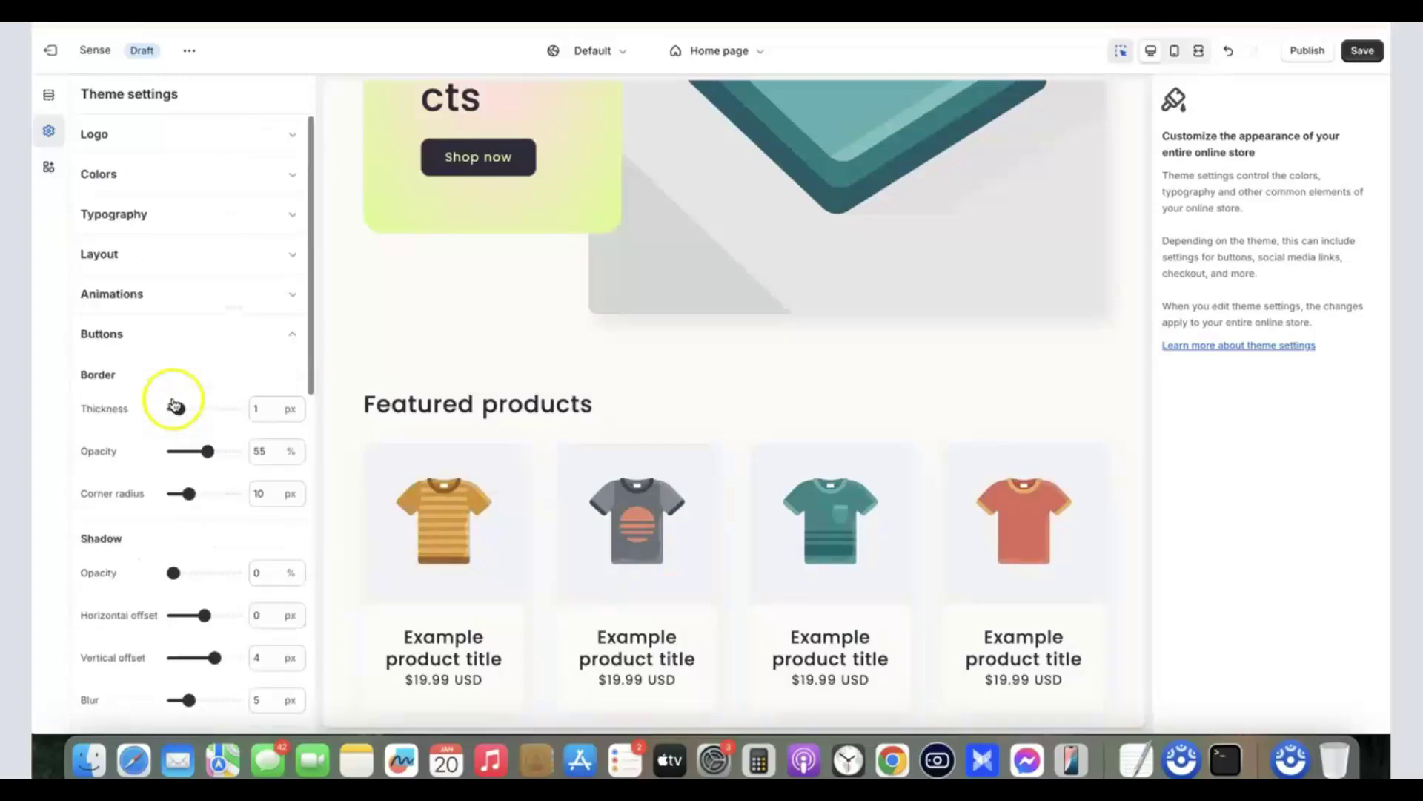
click(286, 340)
scroll(168, 327, down, 2)
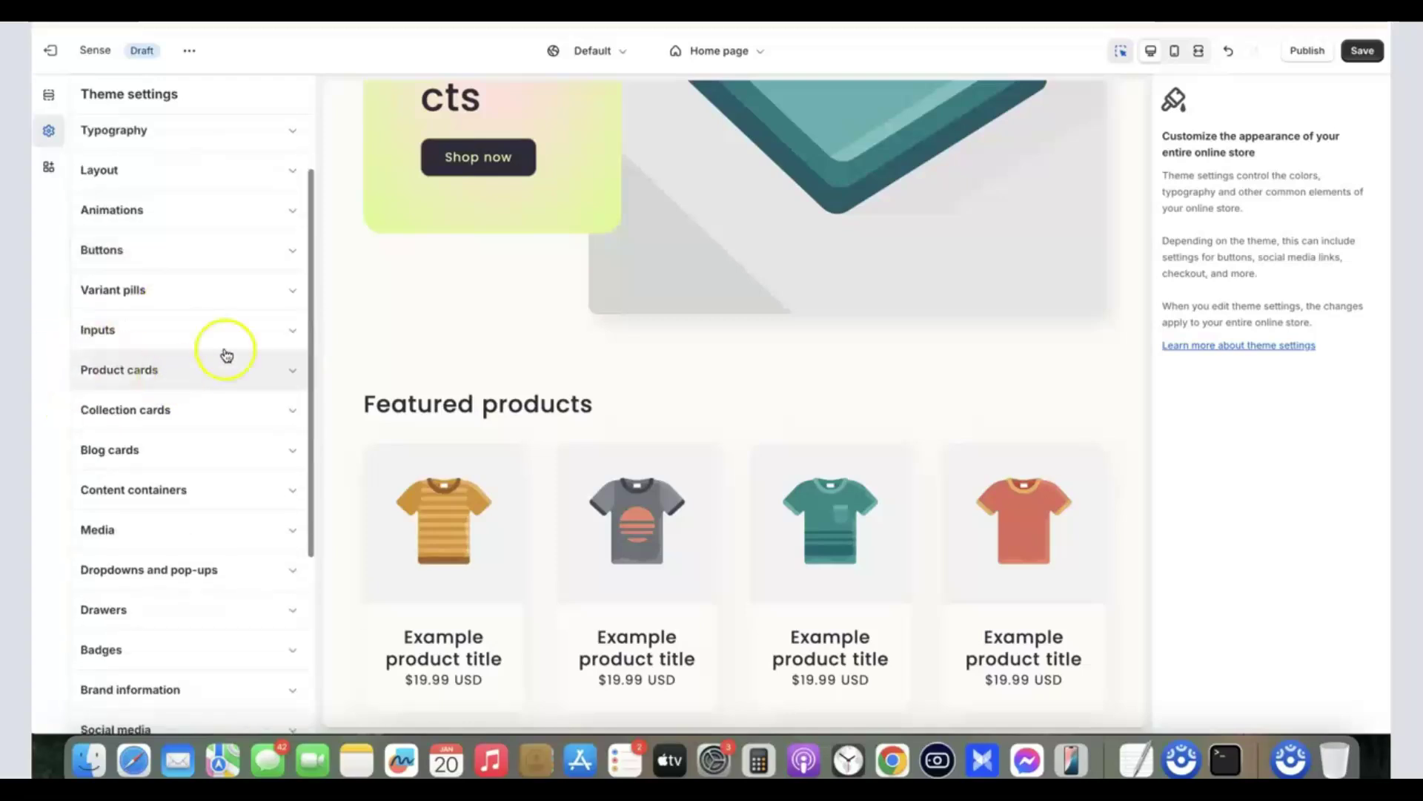
scroll(226, 355, down, 5)
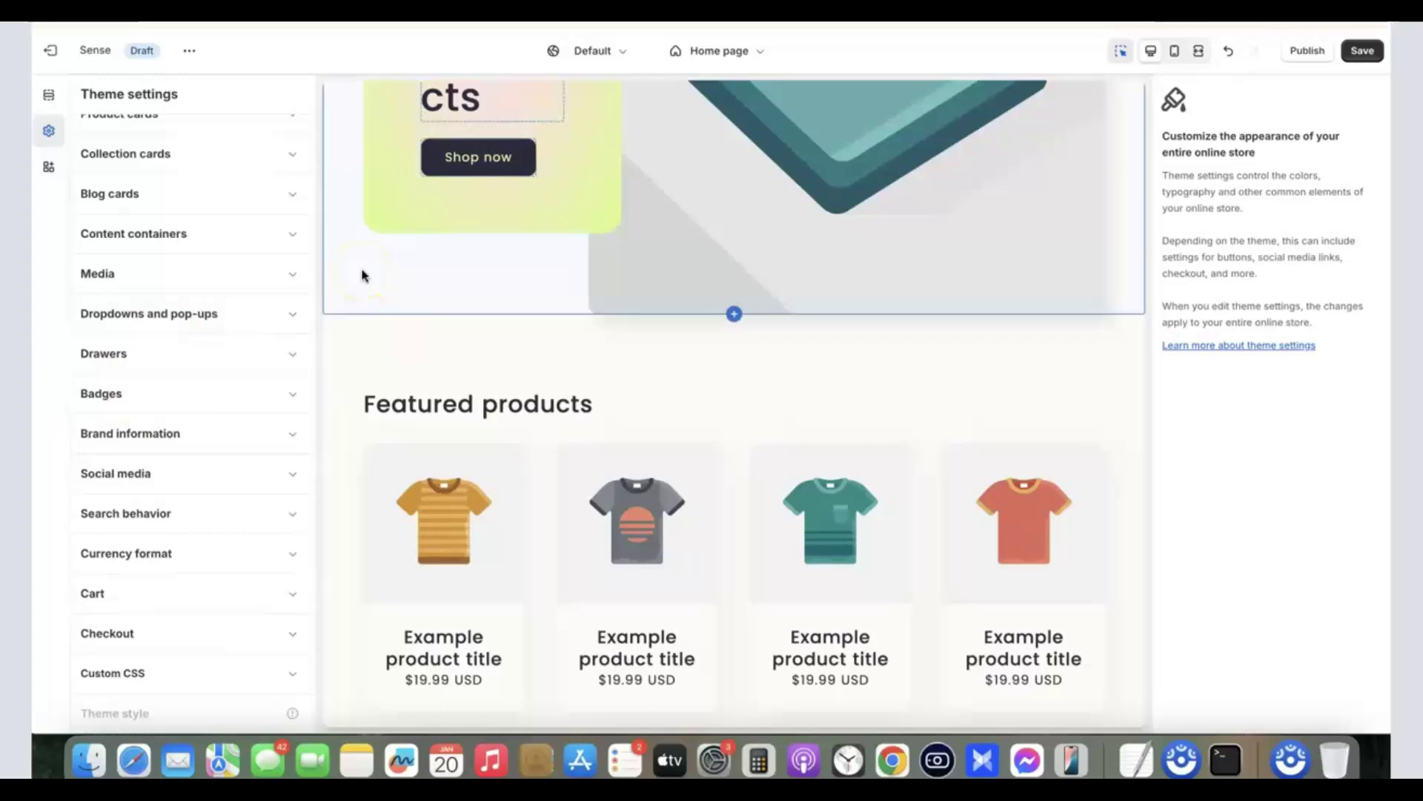
scroll(361, 275, up, 6)
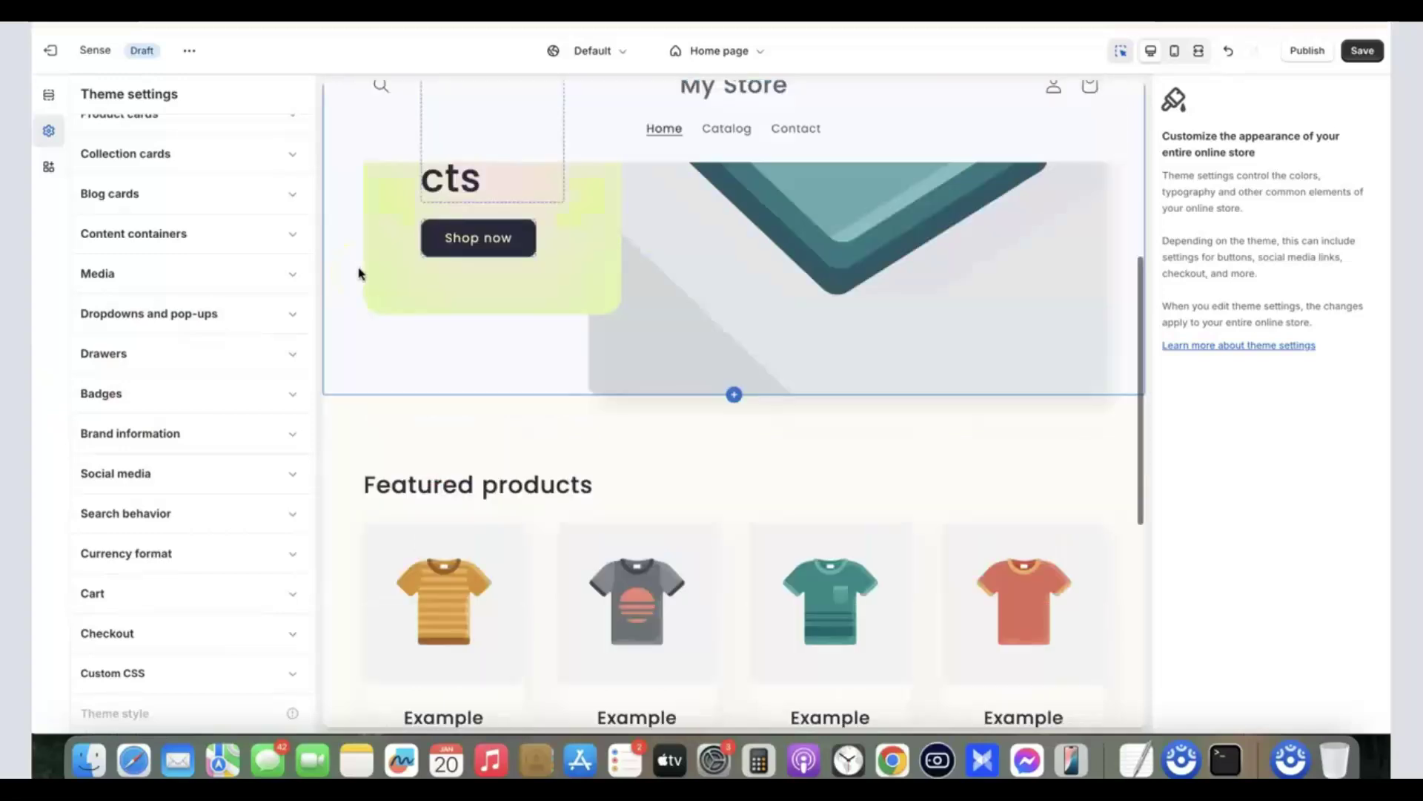
click(356, 237)
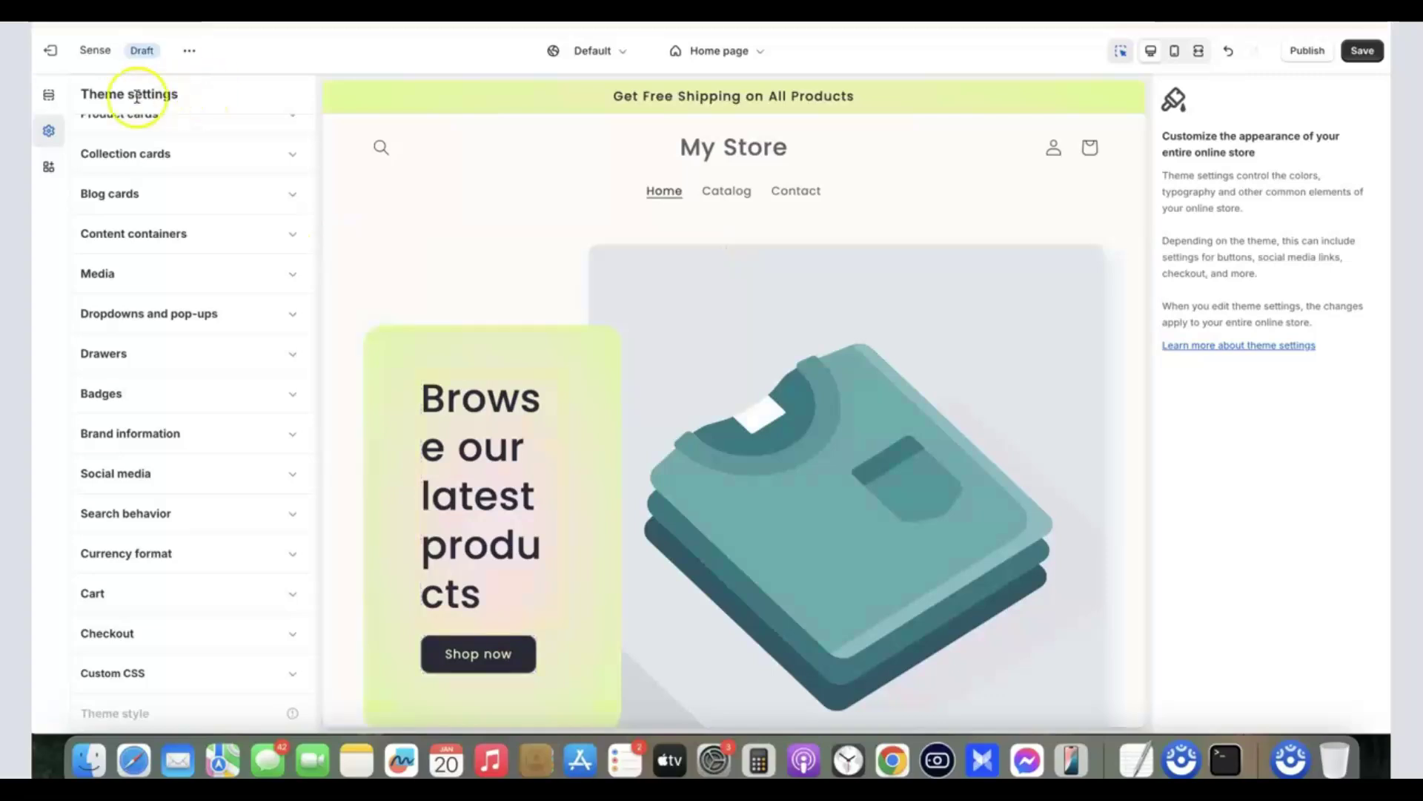
Leave the theme editor without saving and go to the Shopify App Store via Add apps.
click(48, 51)
click(896, 424)
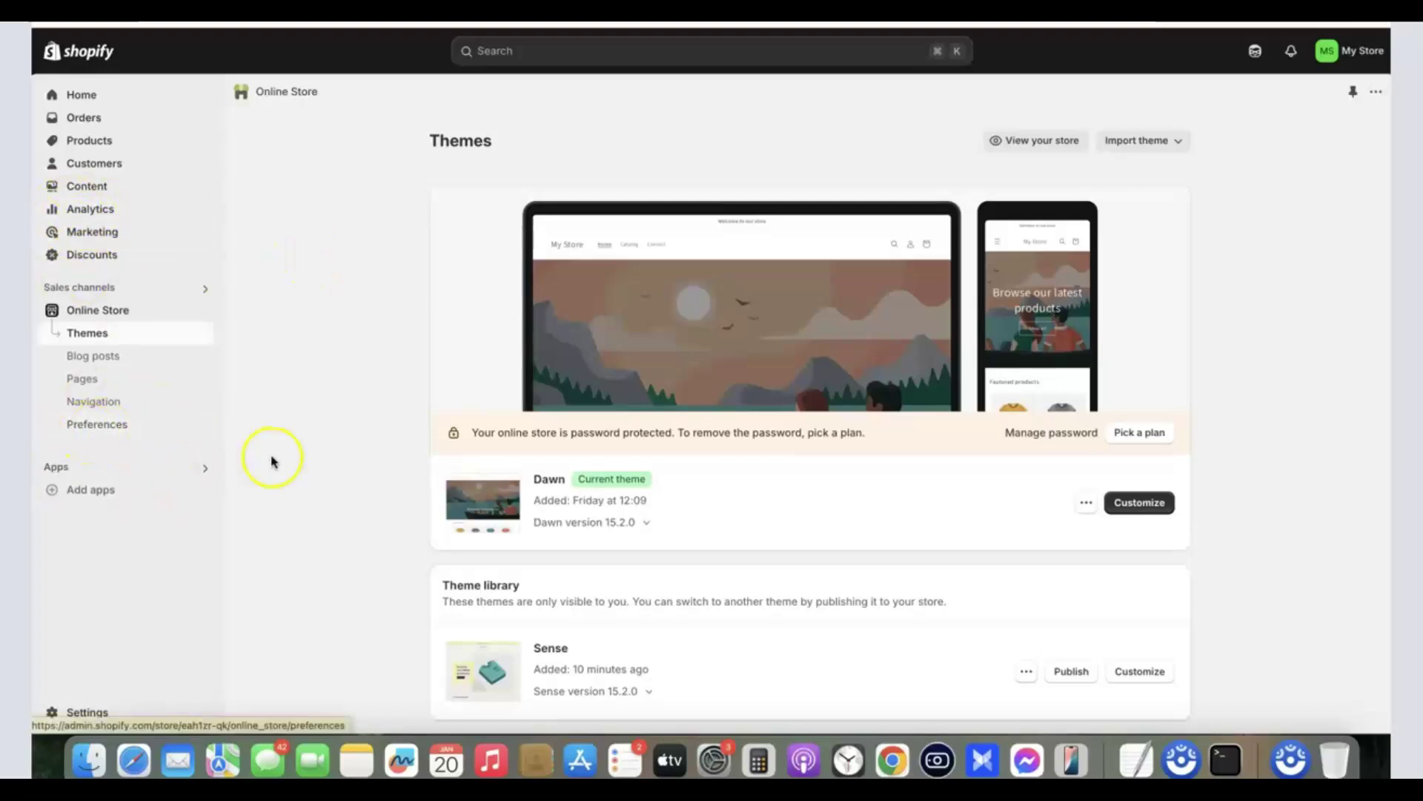
click(89, 491)
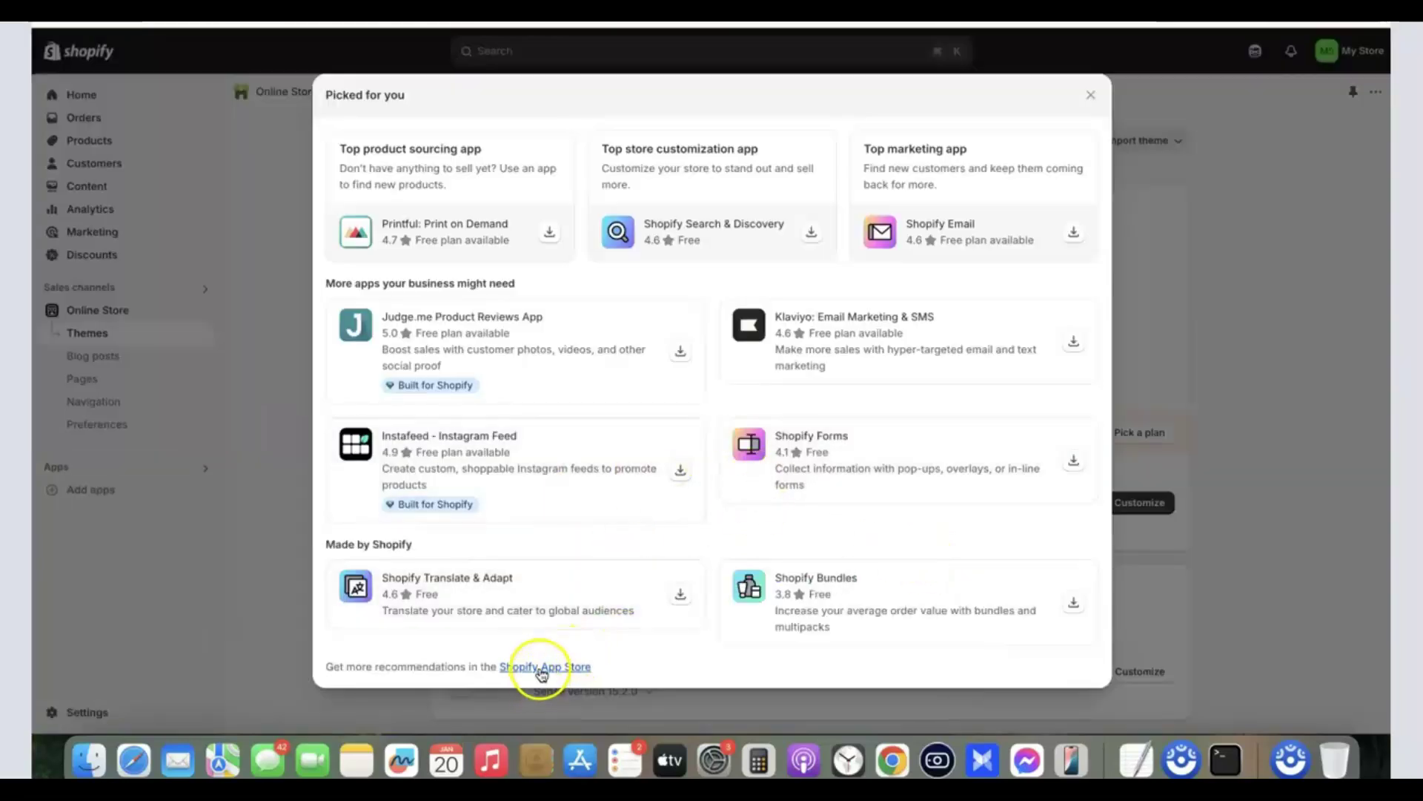
click(544, 667)
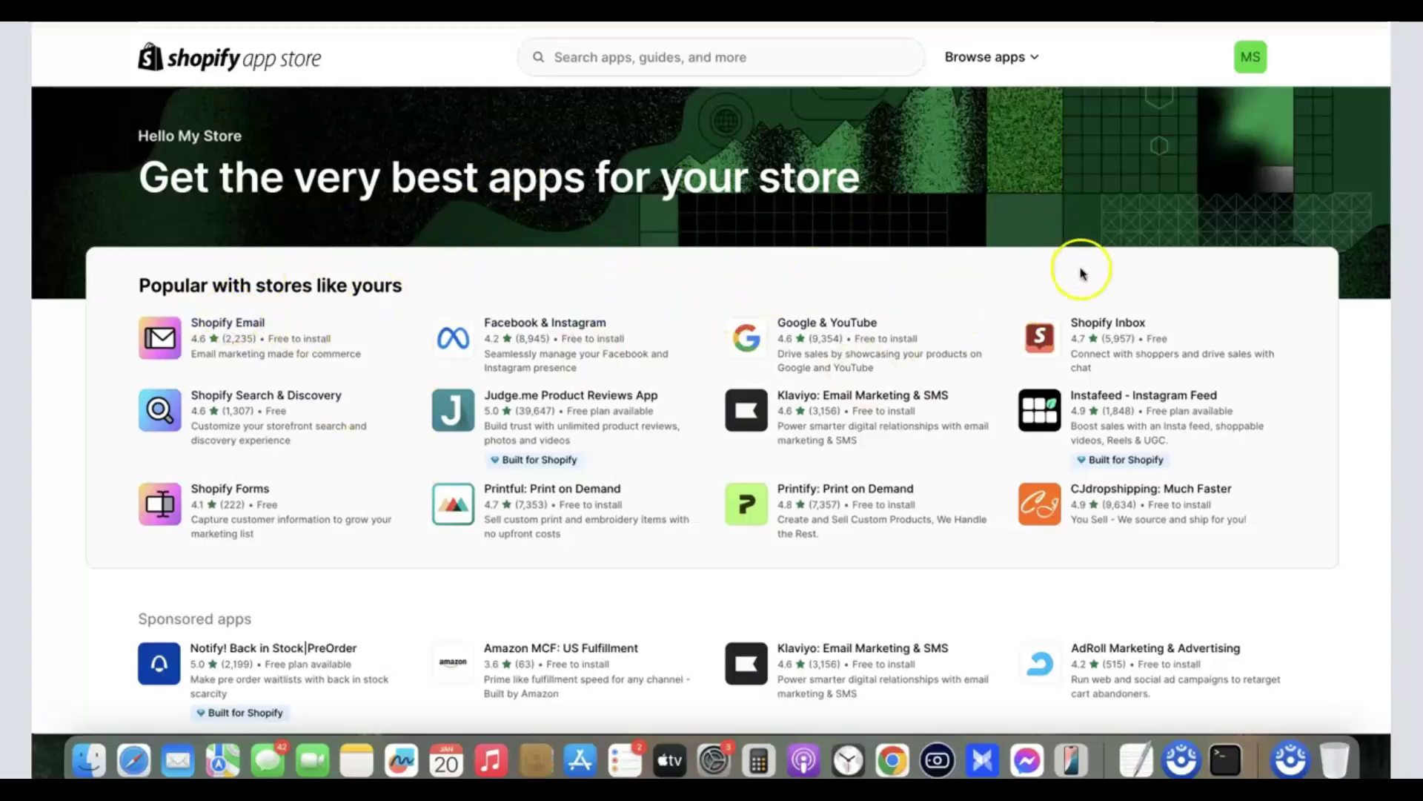
Search the App Store for 'Dser' and open the DSers-AliExpress Dropshipping listing.
scroll(820, 417, down, 8)
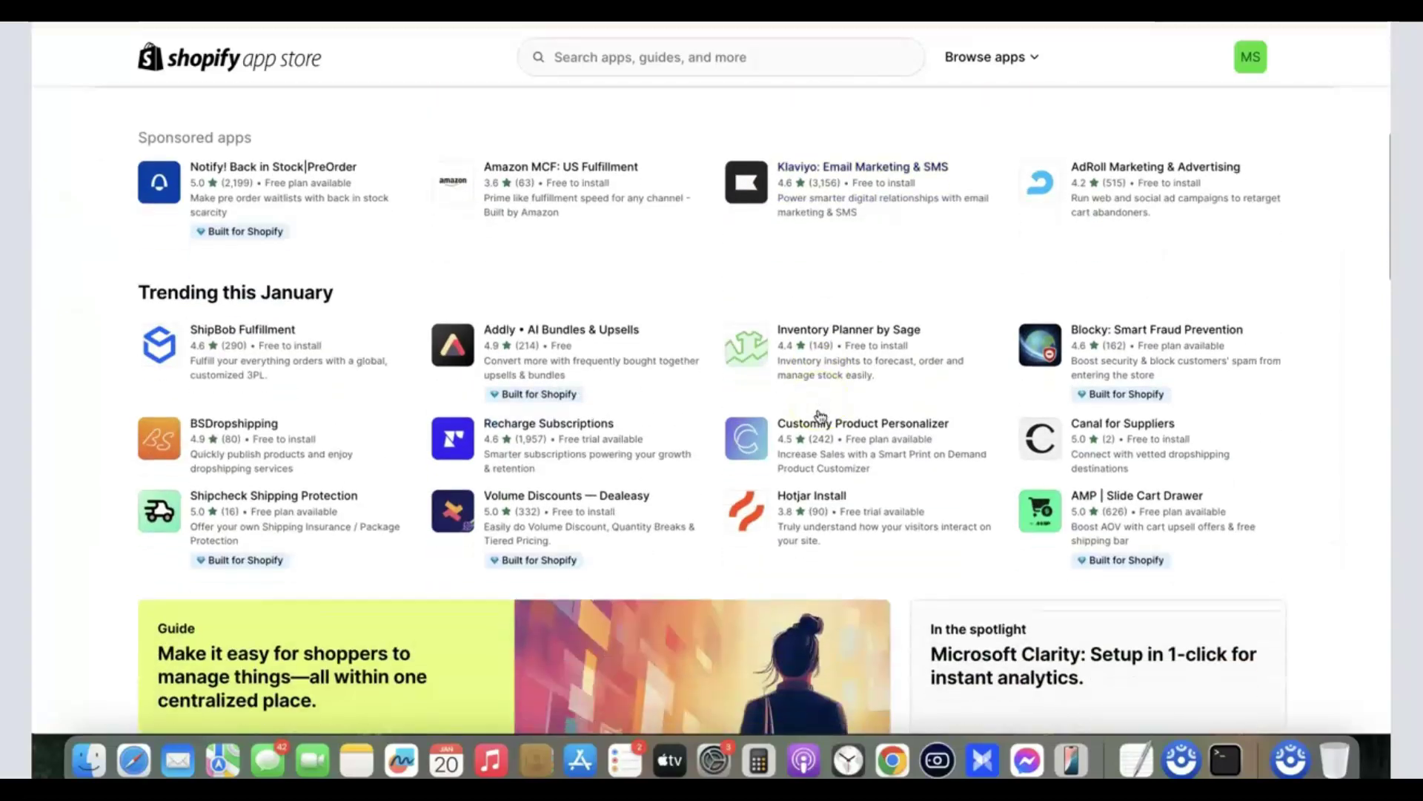
scroll(821, 417, up, 8)
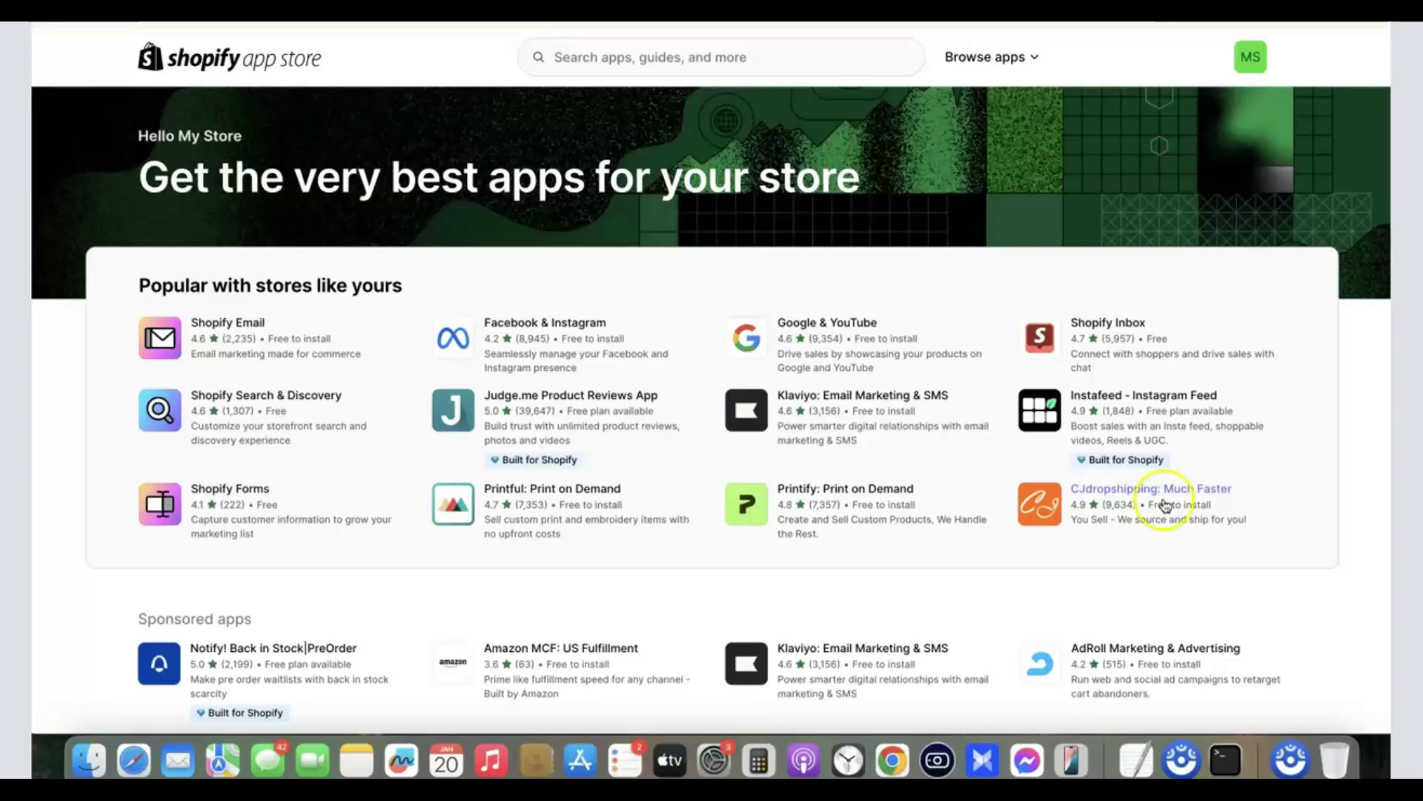
click(668, 58)
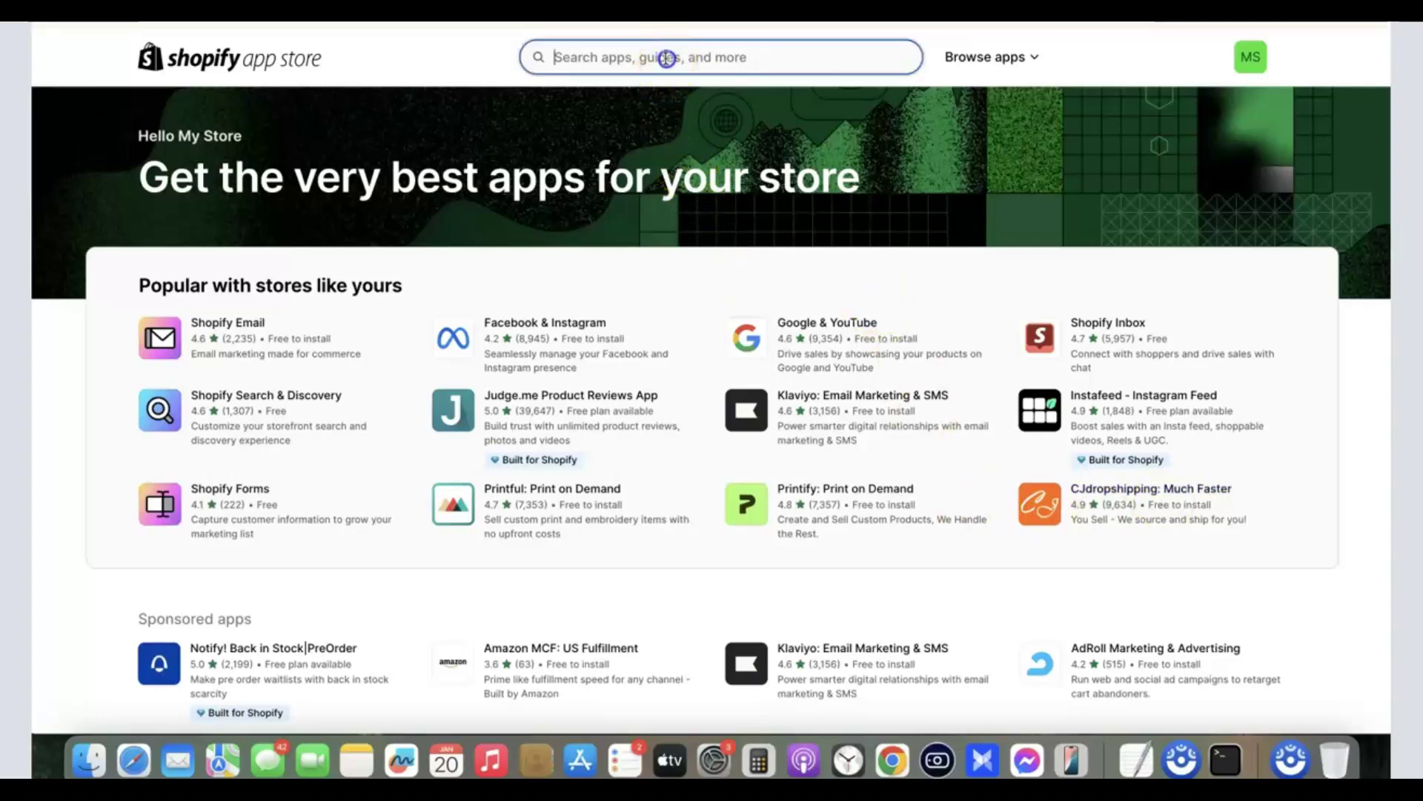
text(Dser)
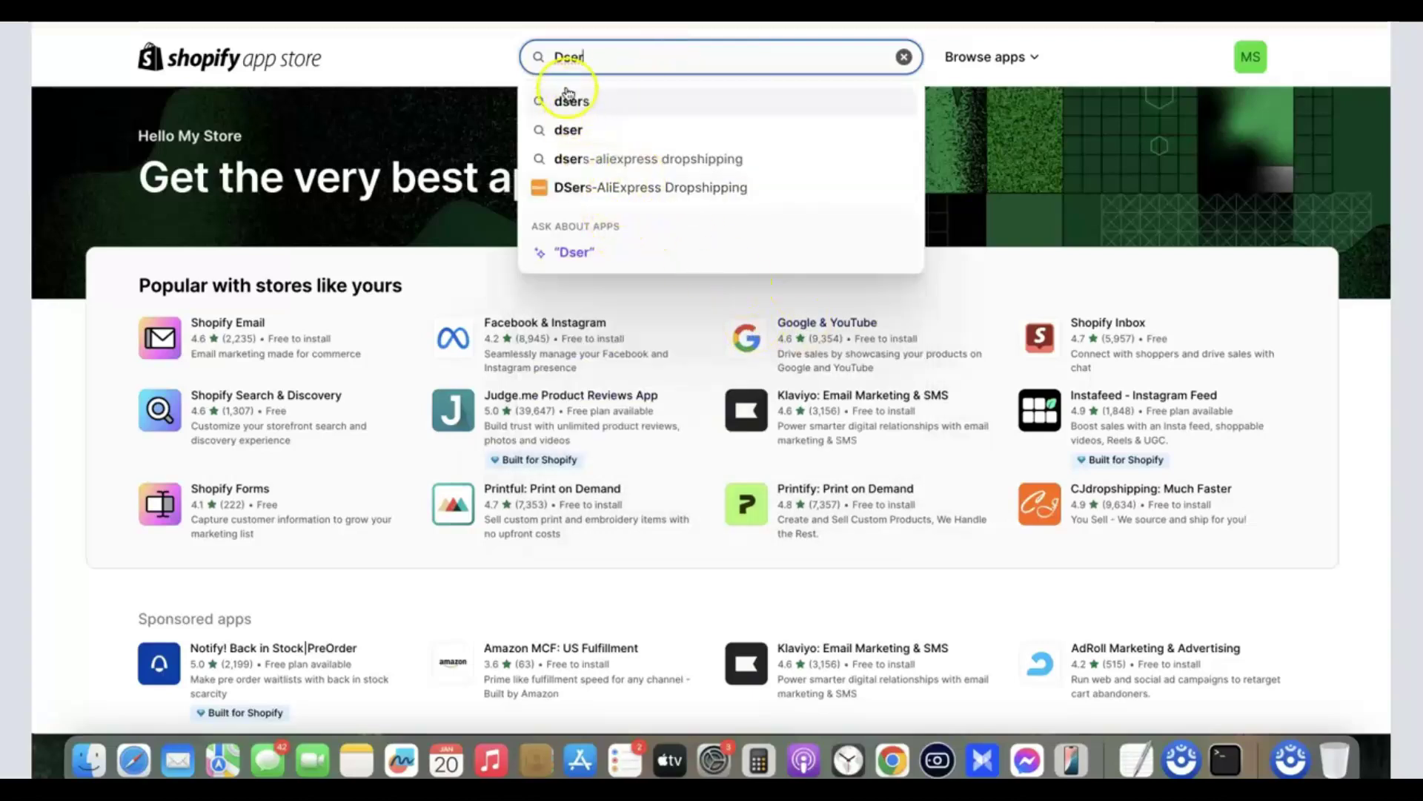
click(608, 187)
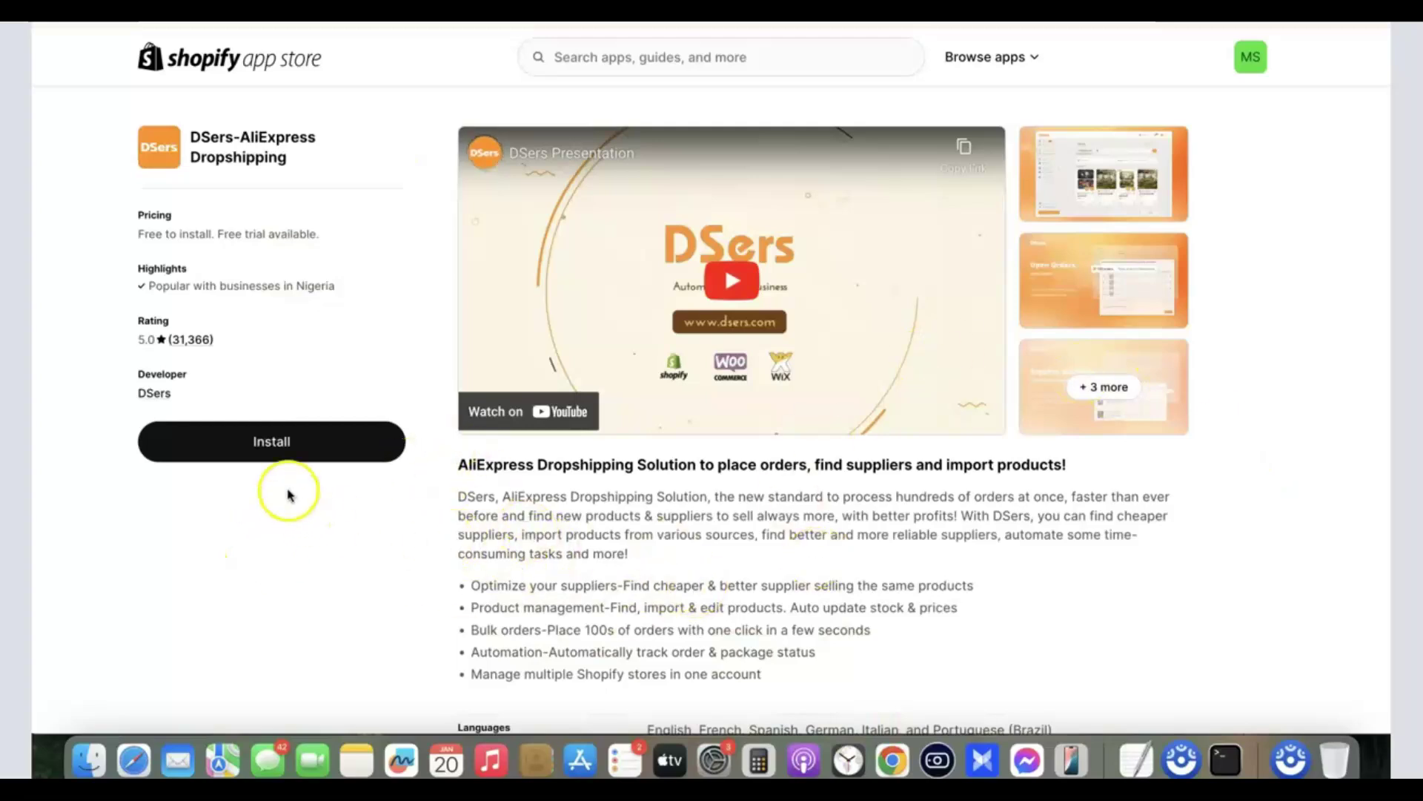
Install DSers-AliExpress Dropshipping and grant it access to the store's data.
click(271, 445)
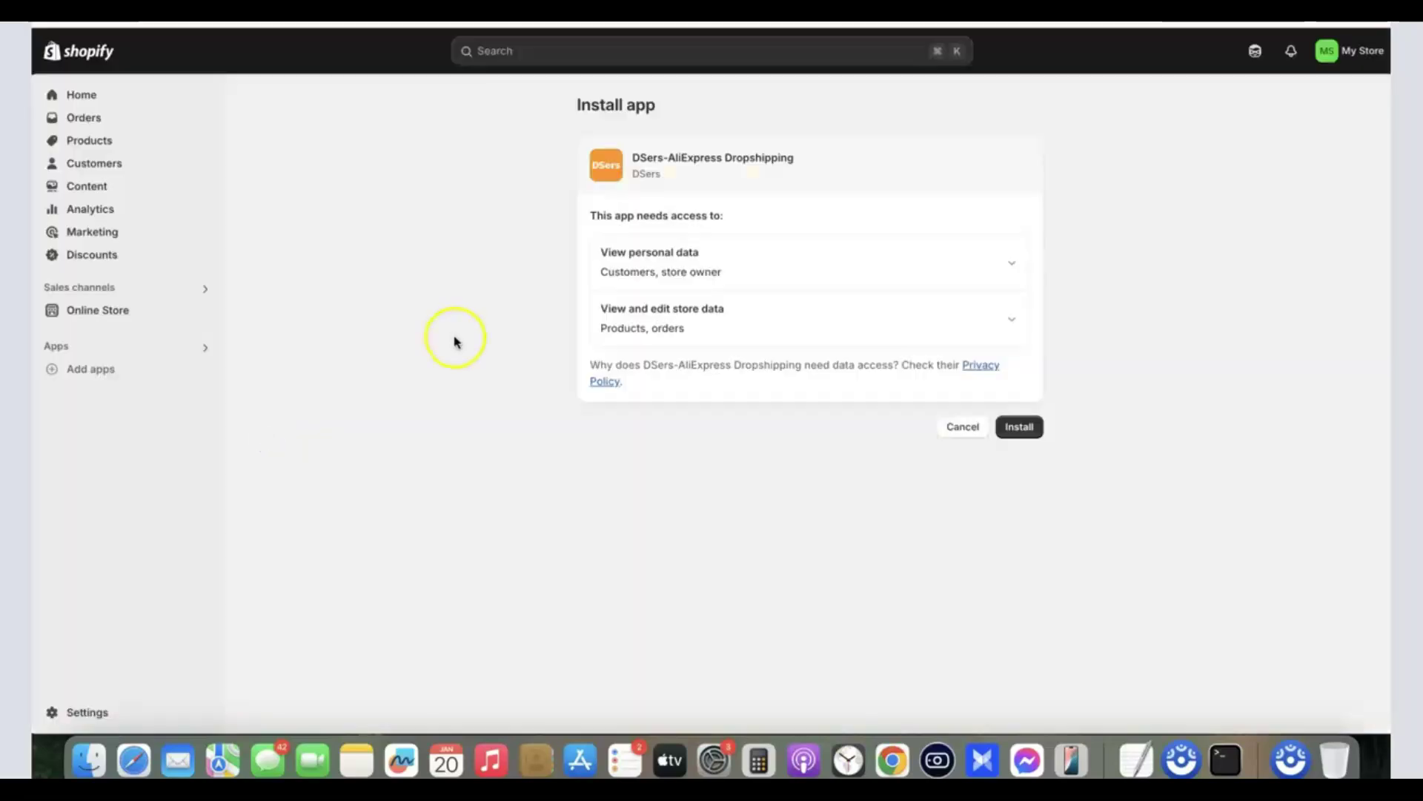
click(1029, 436)
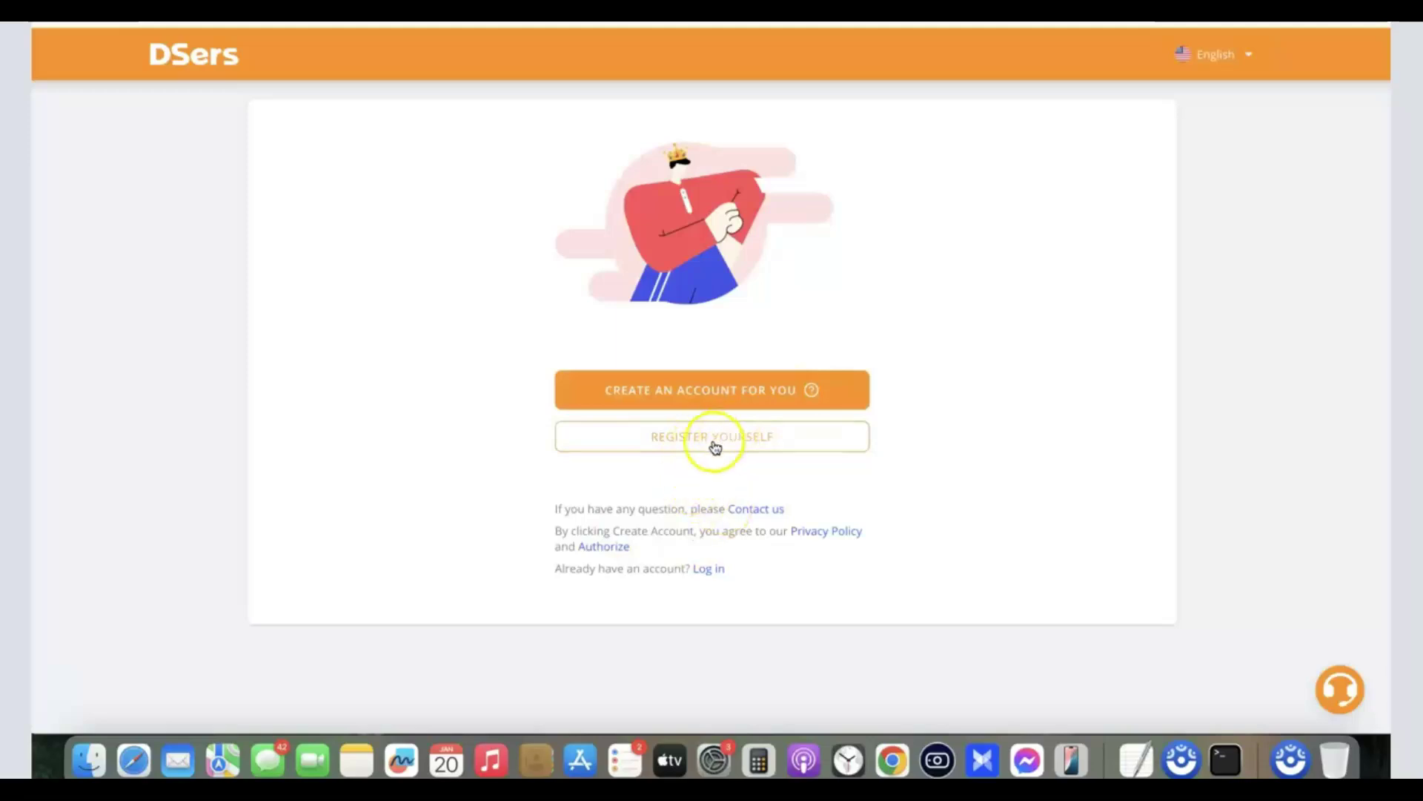
Let DSers create the account automatically and choose the free Basic plan.
click(678, 396)
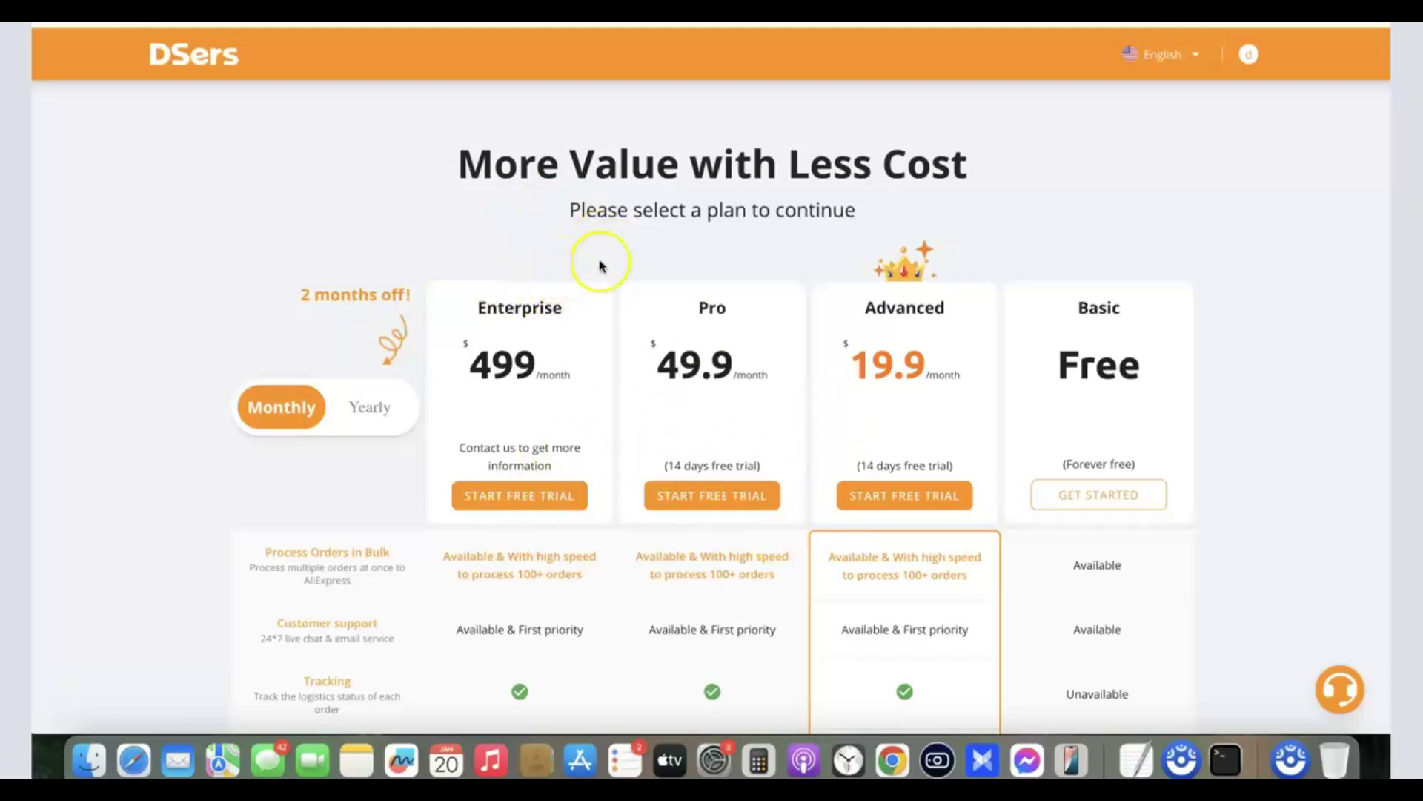
scroll(1178, 239, down, 1)
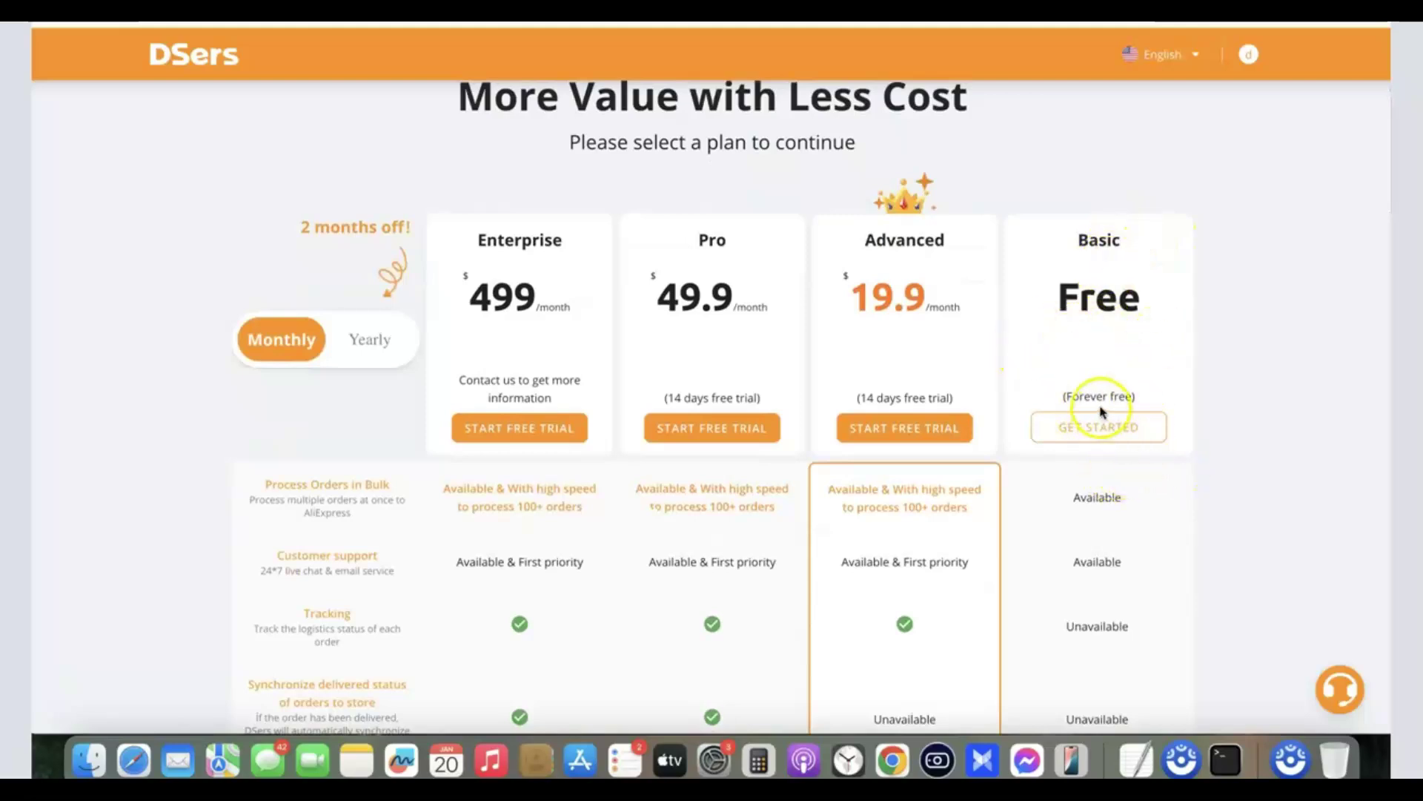
scroll(1070, 366, down, 1)
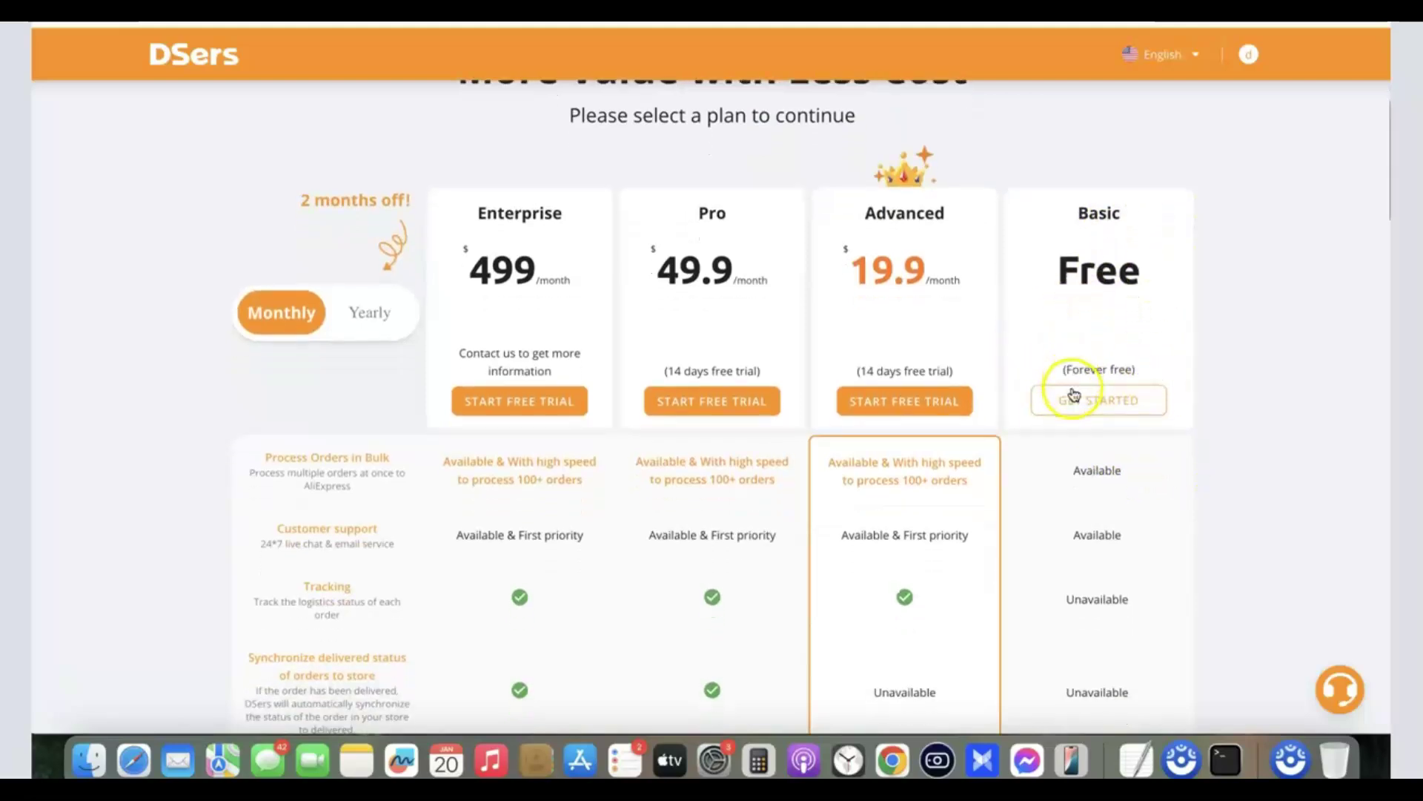
click(1096, 403)
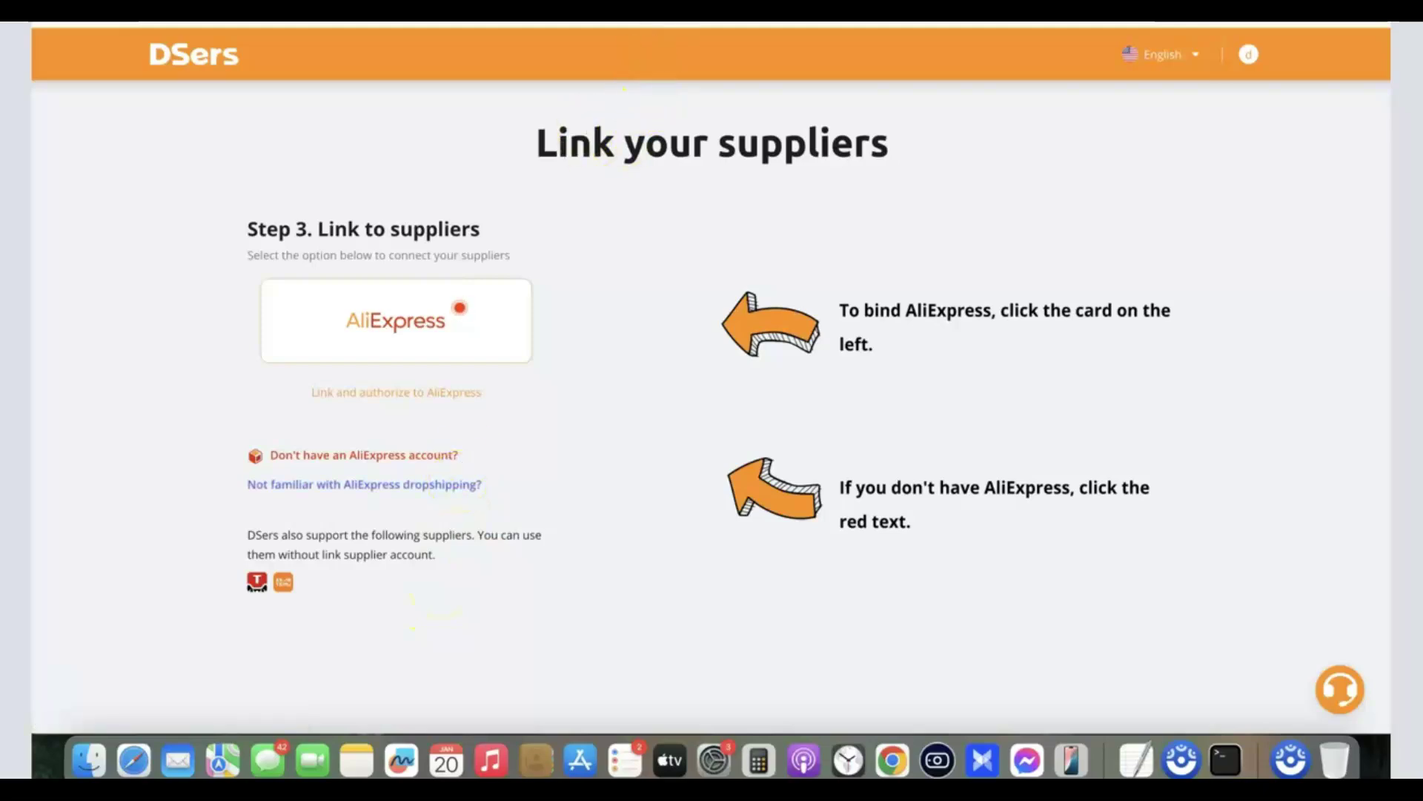
Google 'Aliexpress' in a new tab and open the official AliExpress site.
key(super+t)
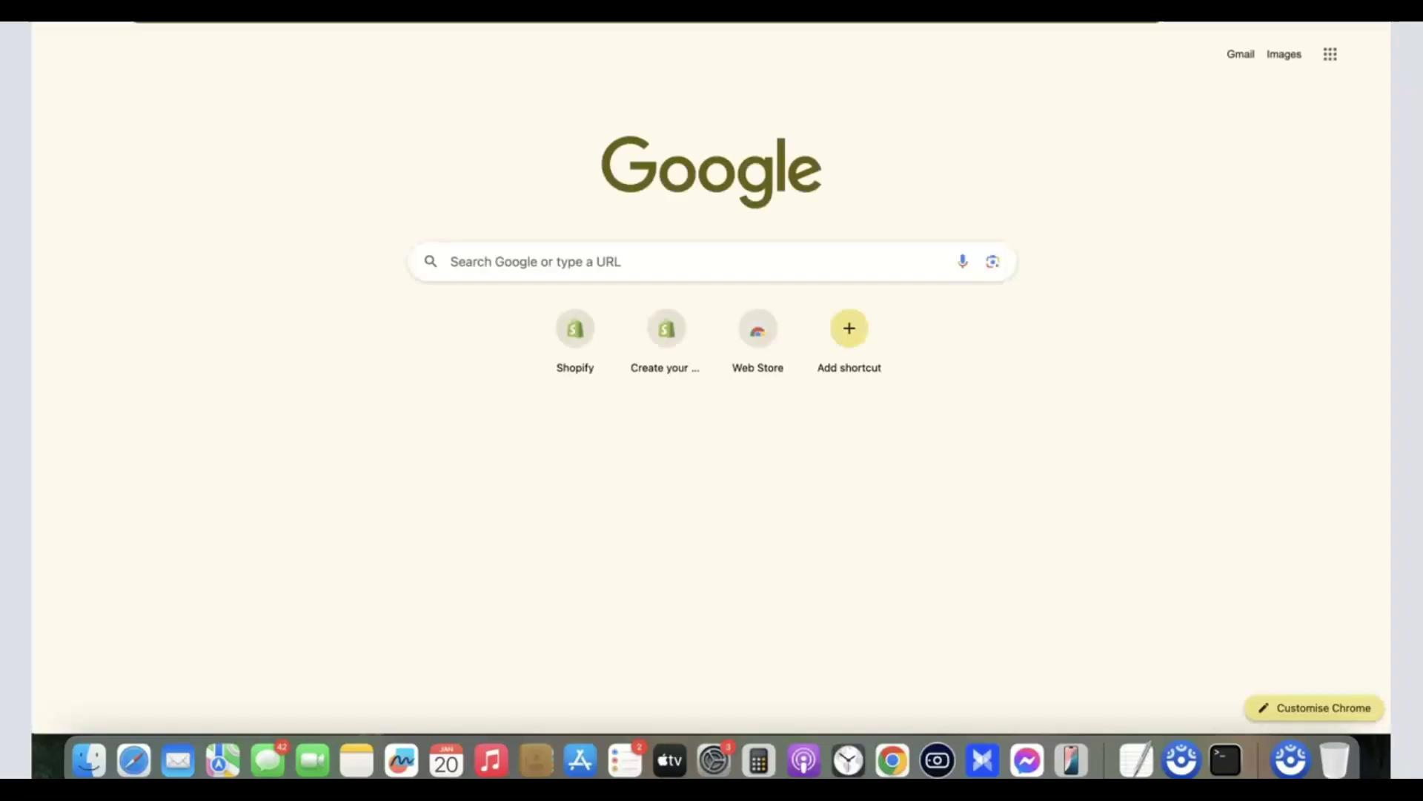
key(super+l)
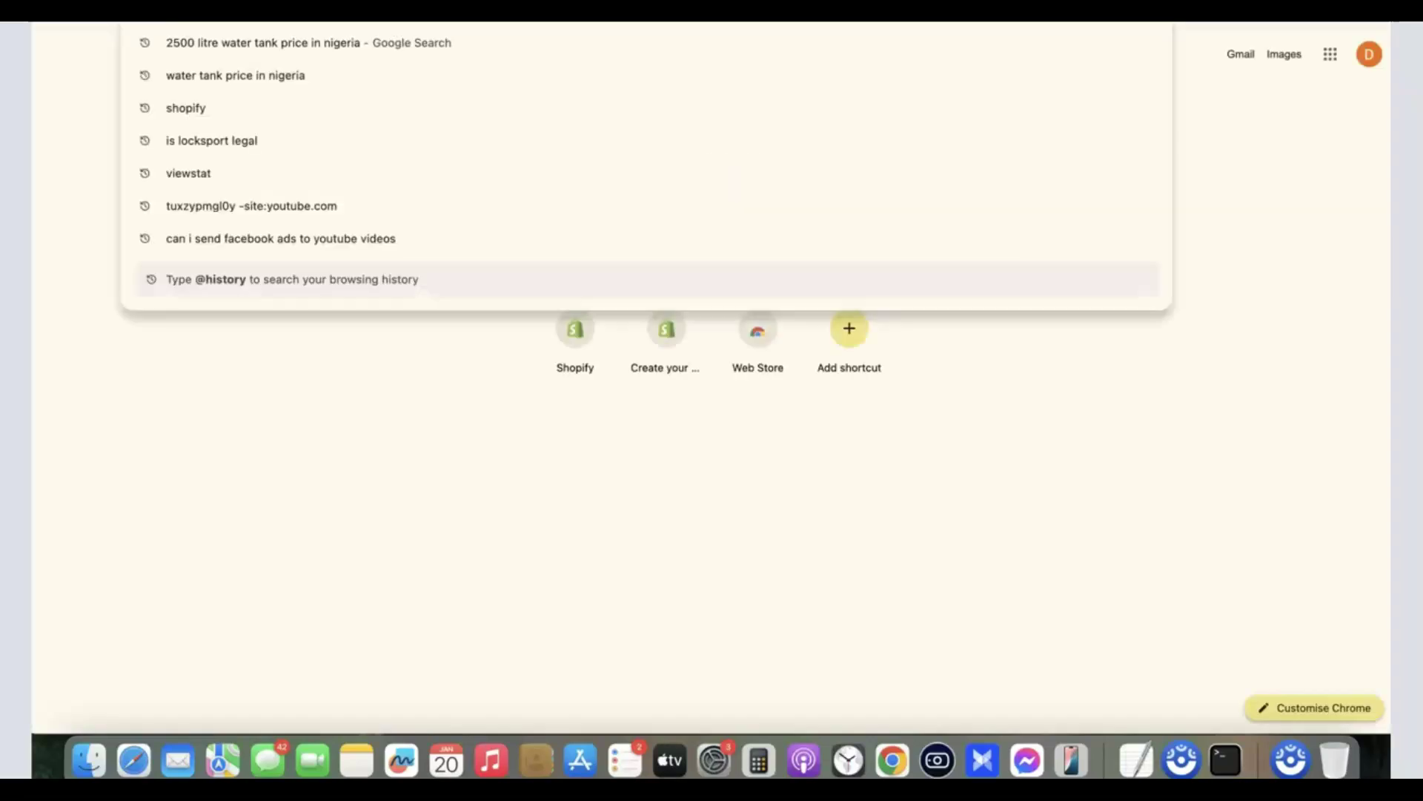
text(Alie)
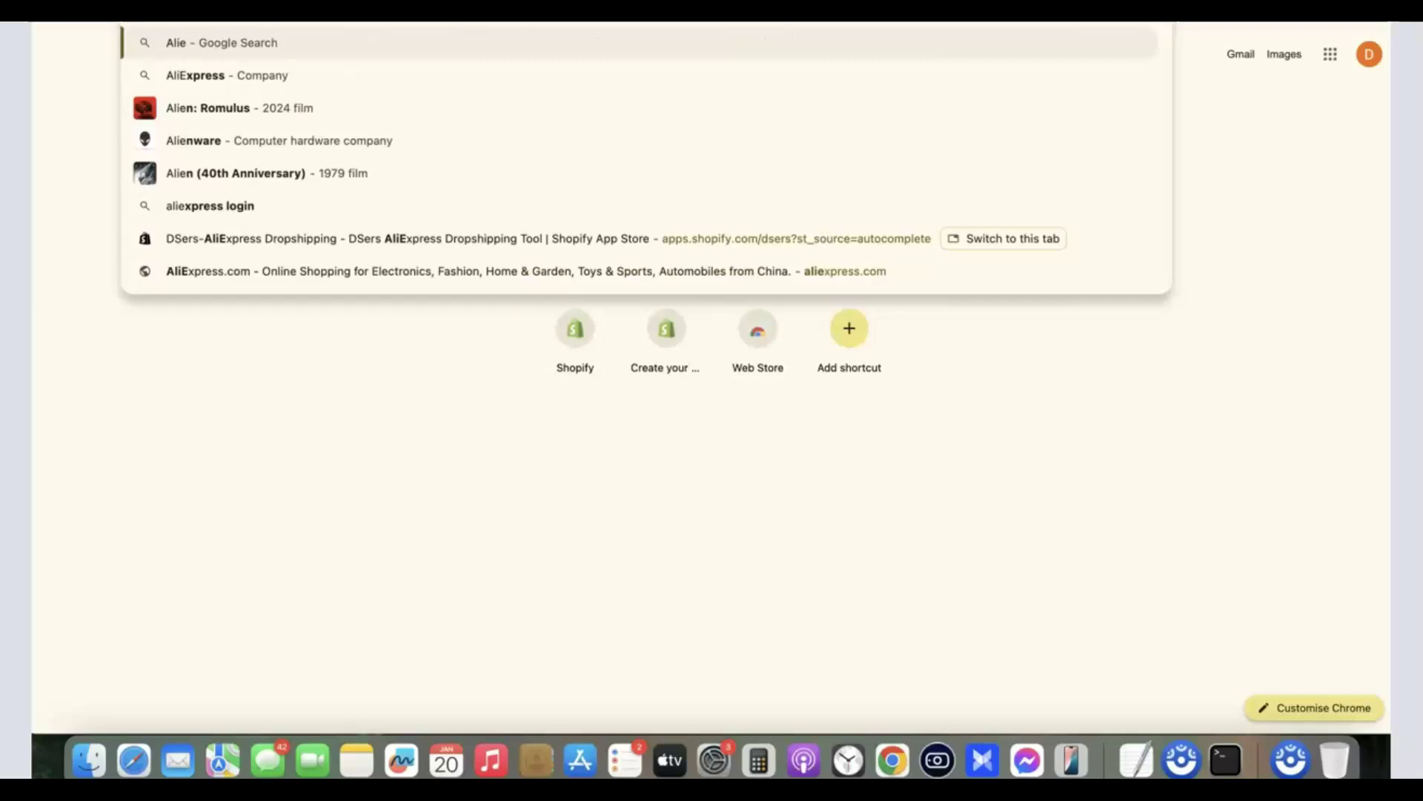
text(xpress)
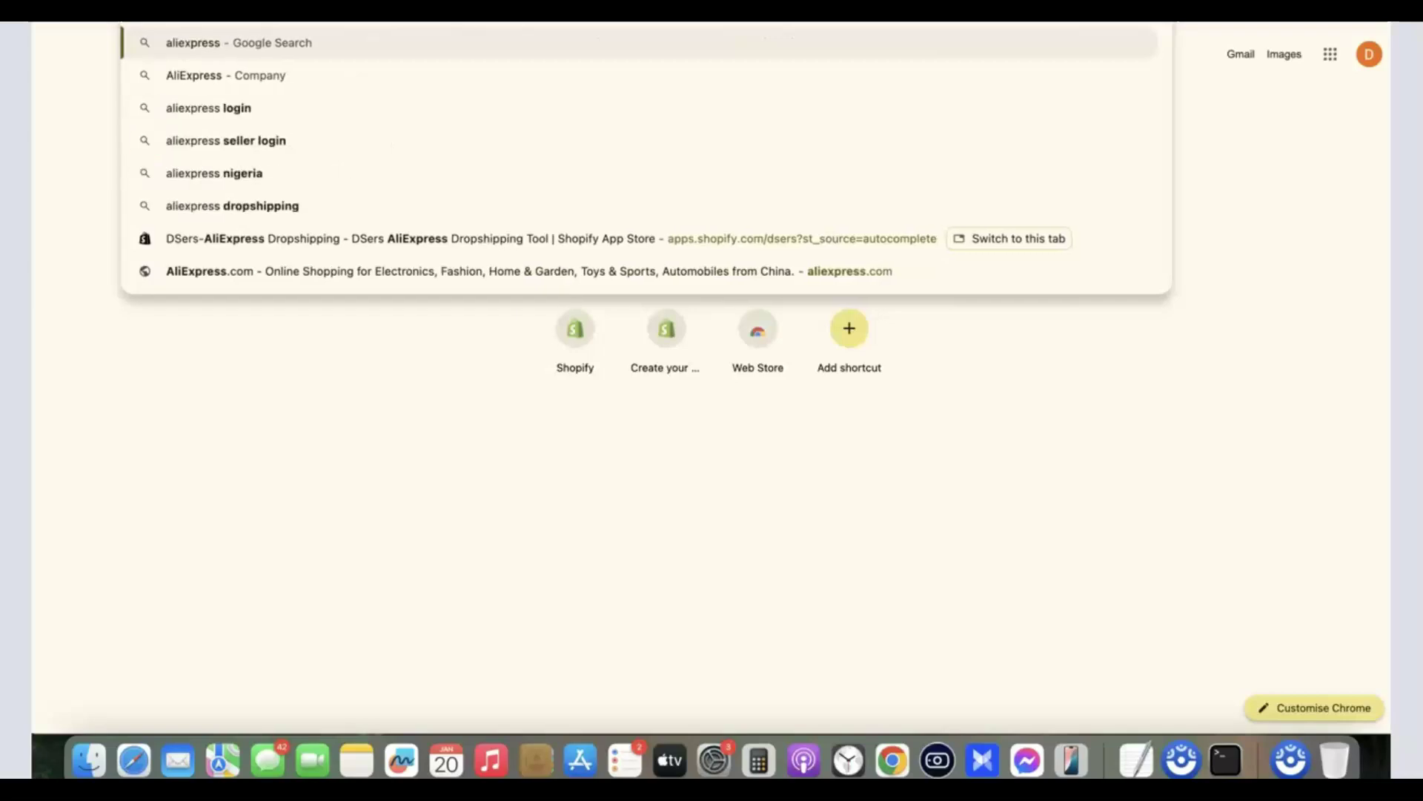
key(Return)
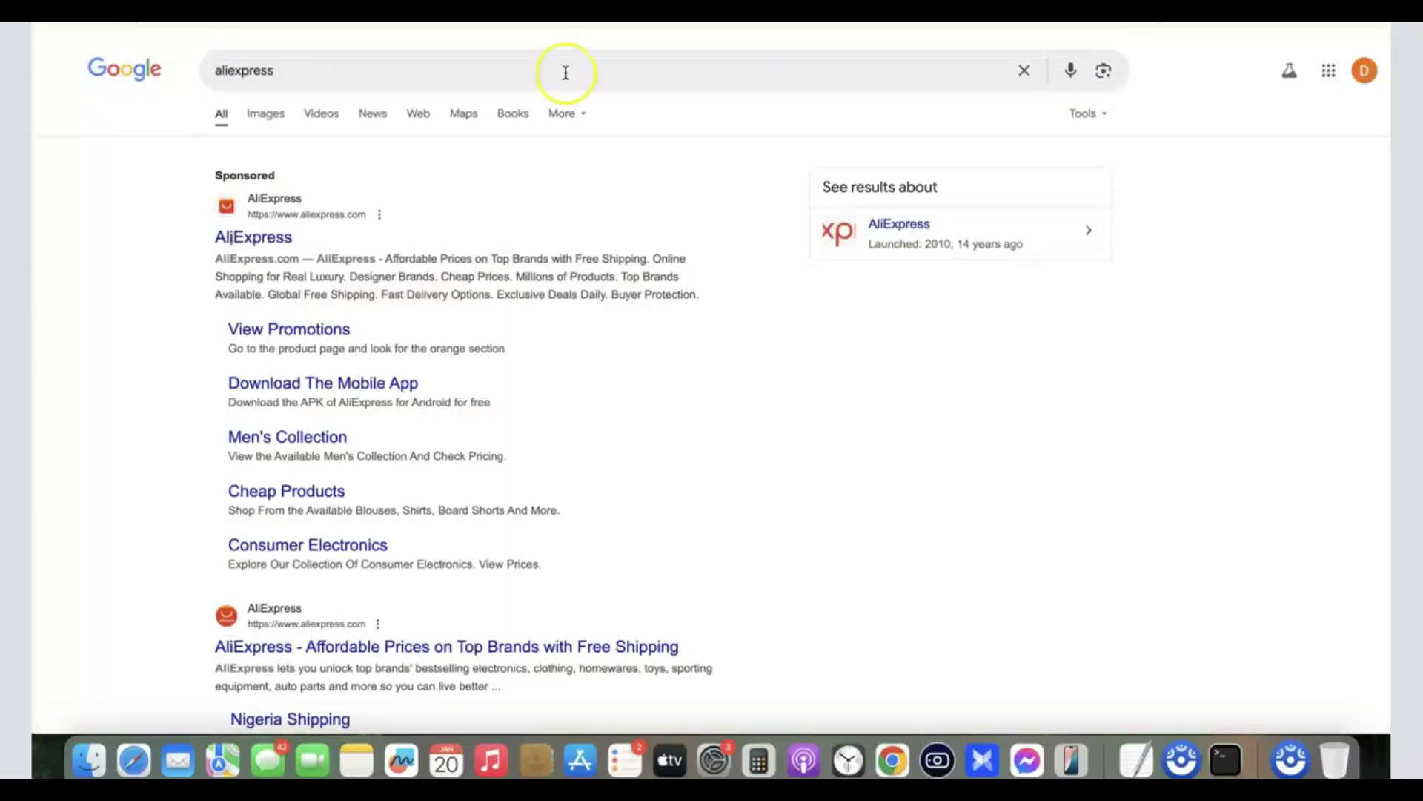
scroll(498, 292, down, 5)
click(367, 453)
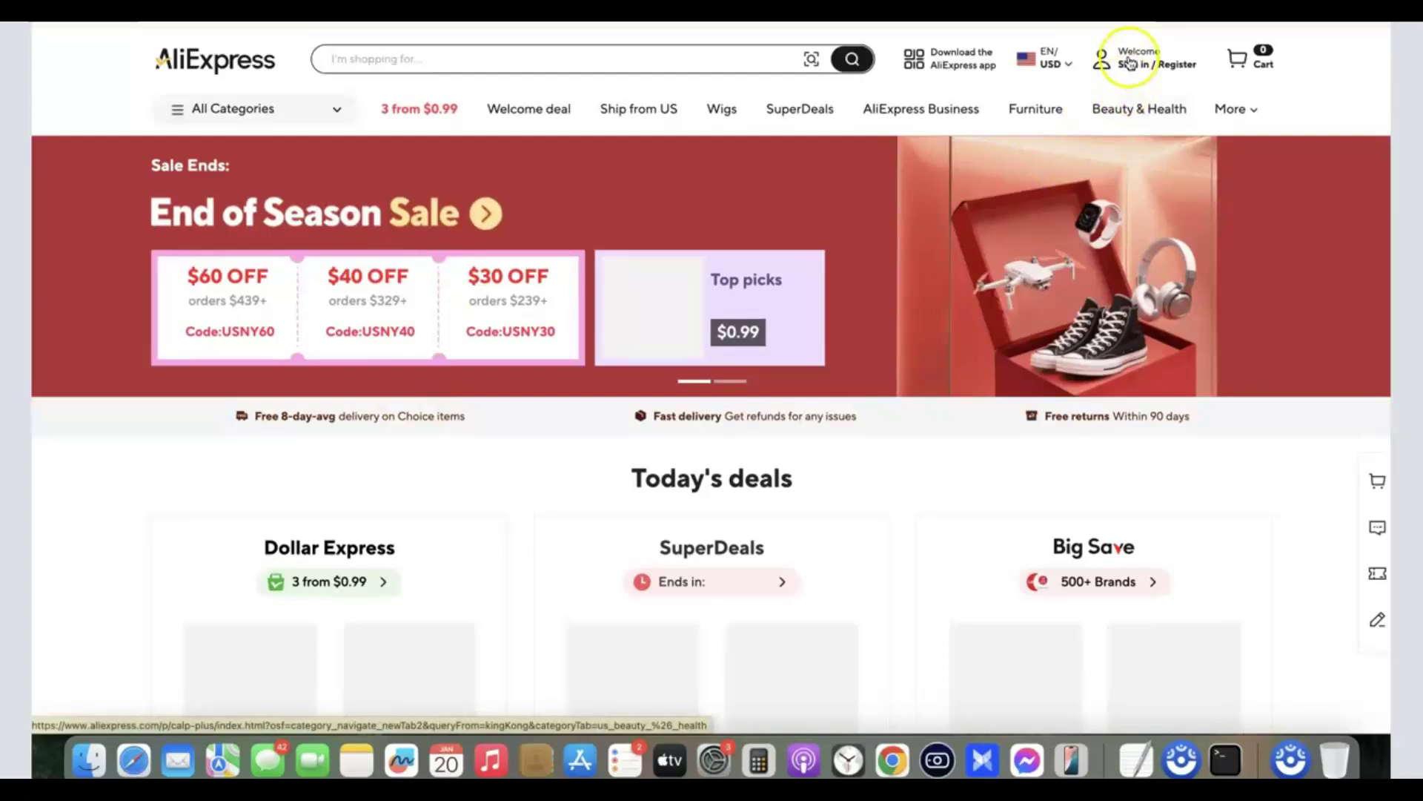
Sign in to AliExpress with the account e-mail and pasted password.
click(1130, 64)
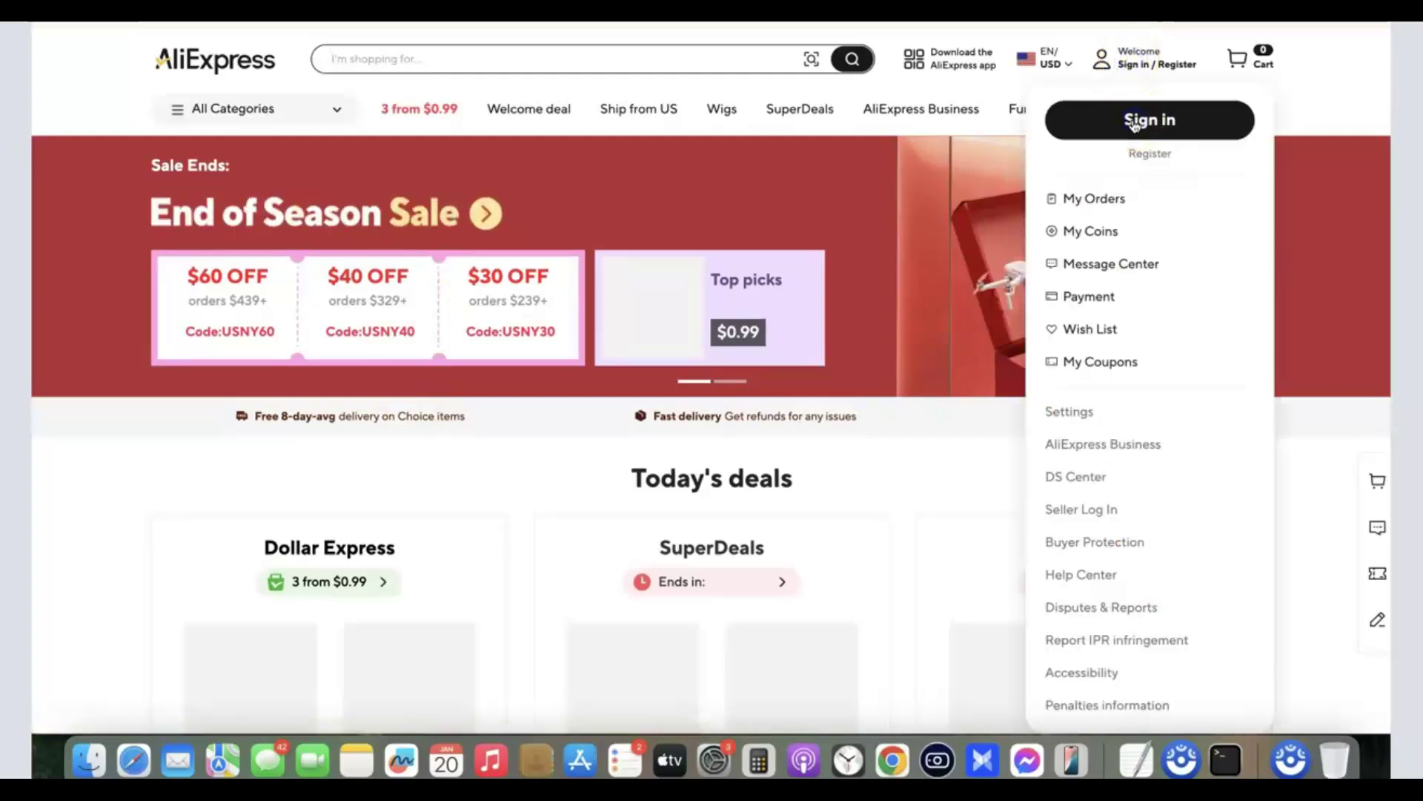
click(1134, 124)
click(732, 283)
click(680, 345)
click(634, 337)
key(super+v)
click(711, 387)
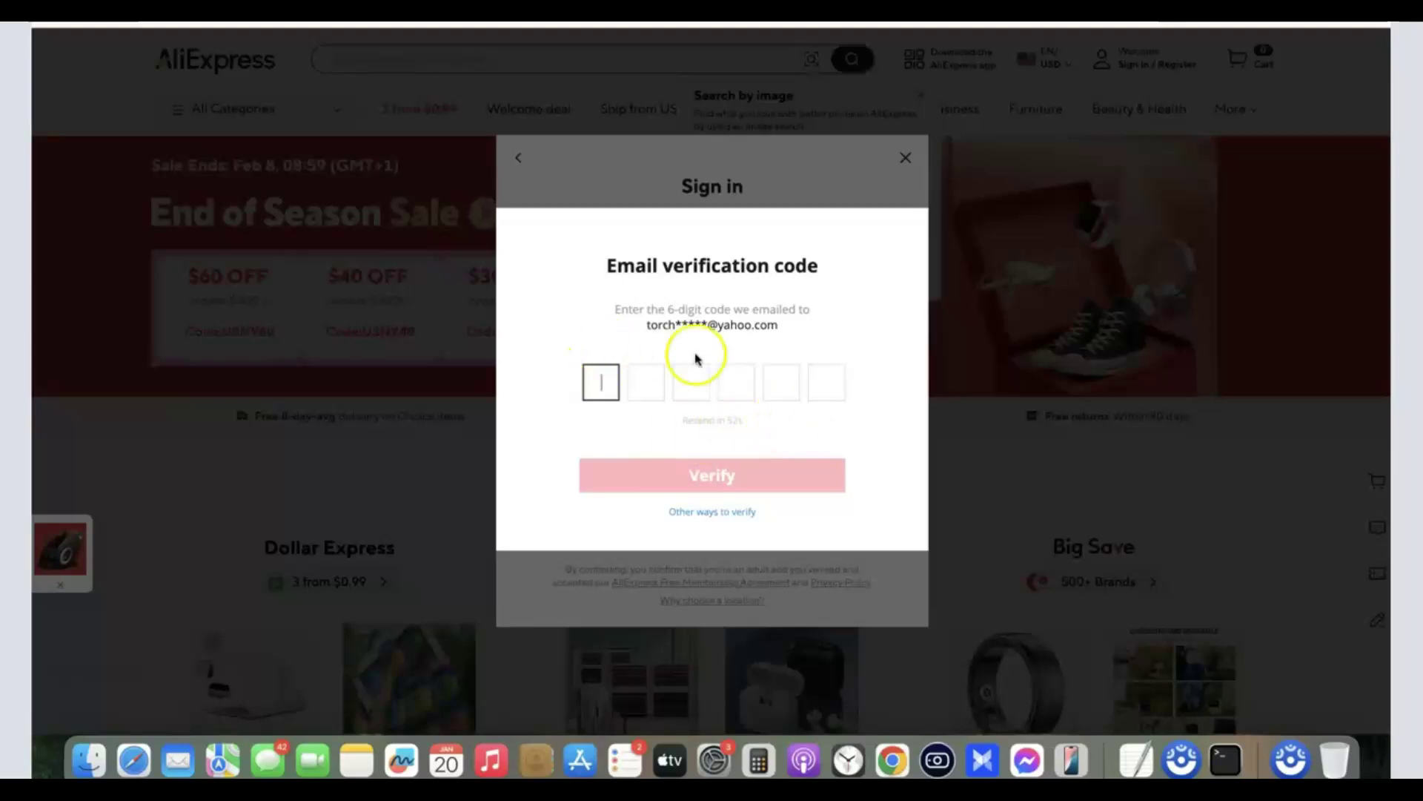
Enter the emailed verification code and verify to finish signing in.
click(758, 397)
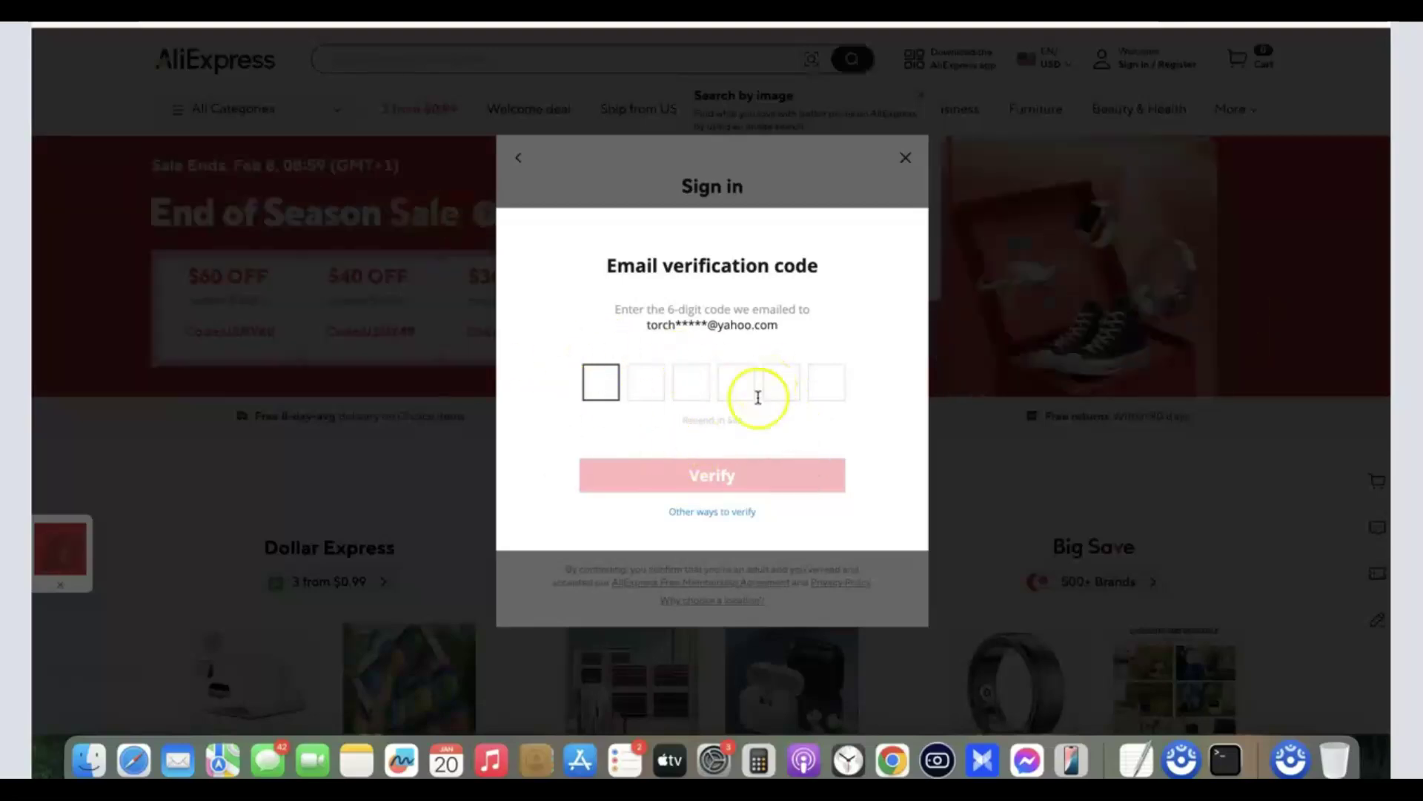
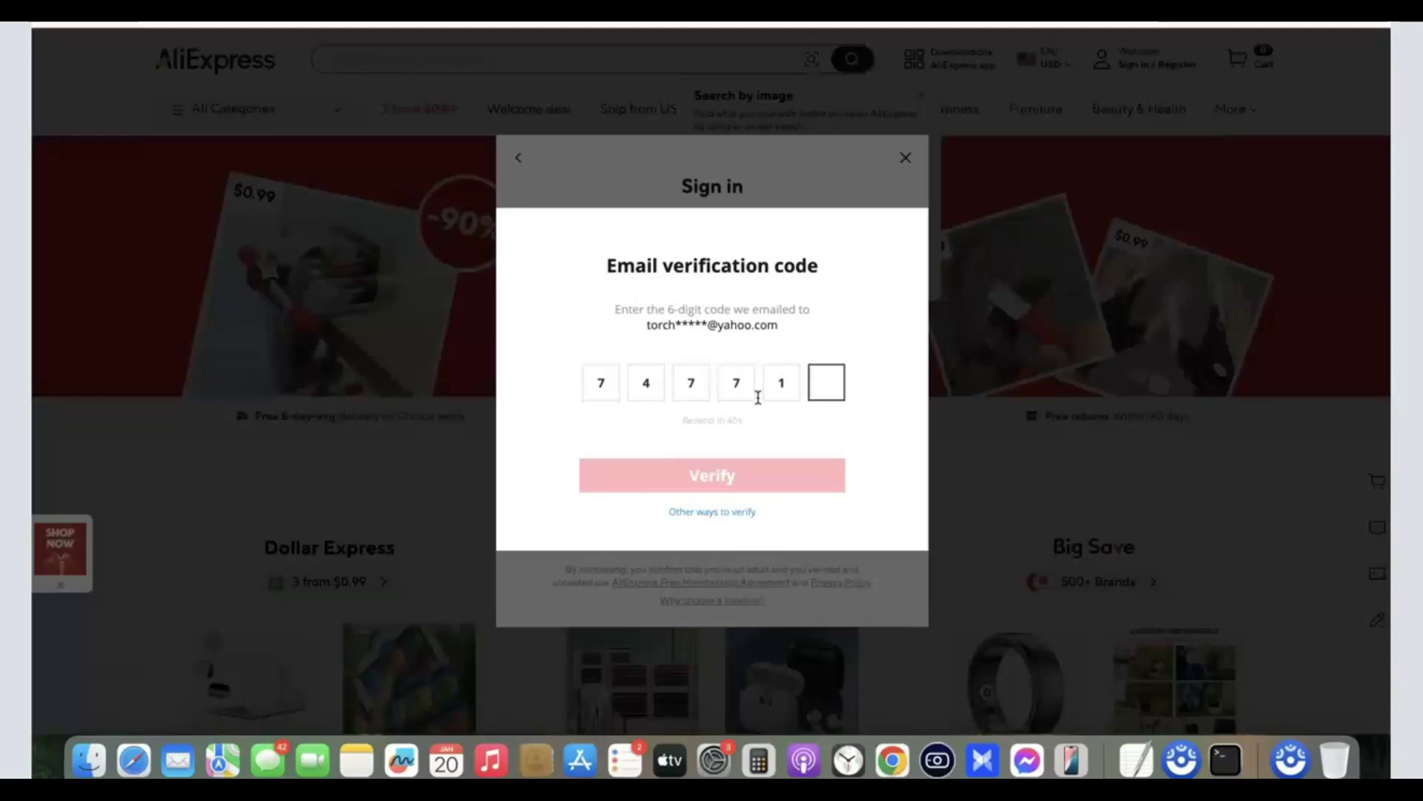
click(709, 478)
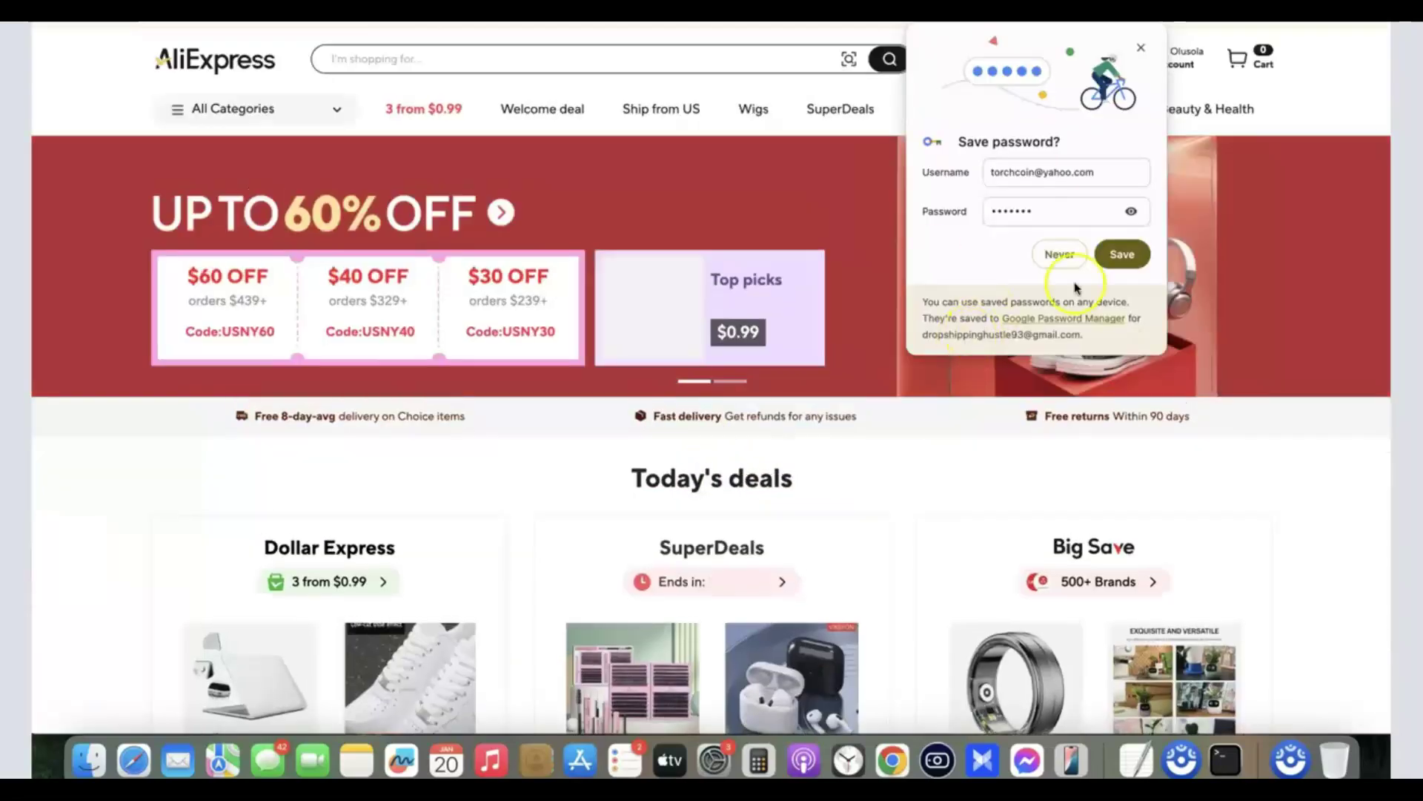
Save the password in Chrome, then link and authorize the AliExpress account in DSers.
click(1120, 254)
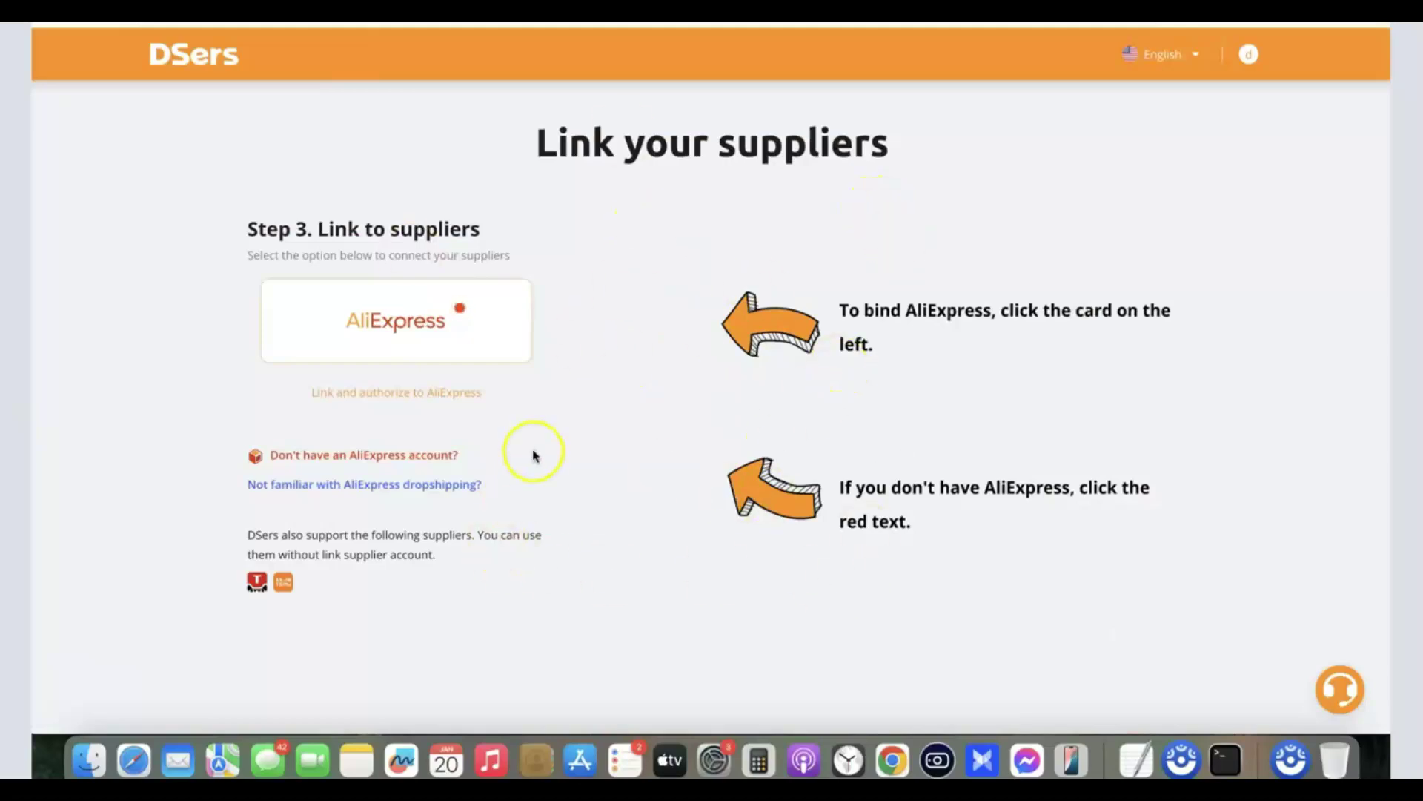
click(413, 321)
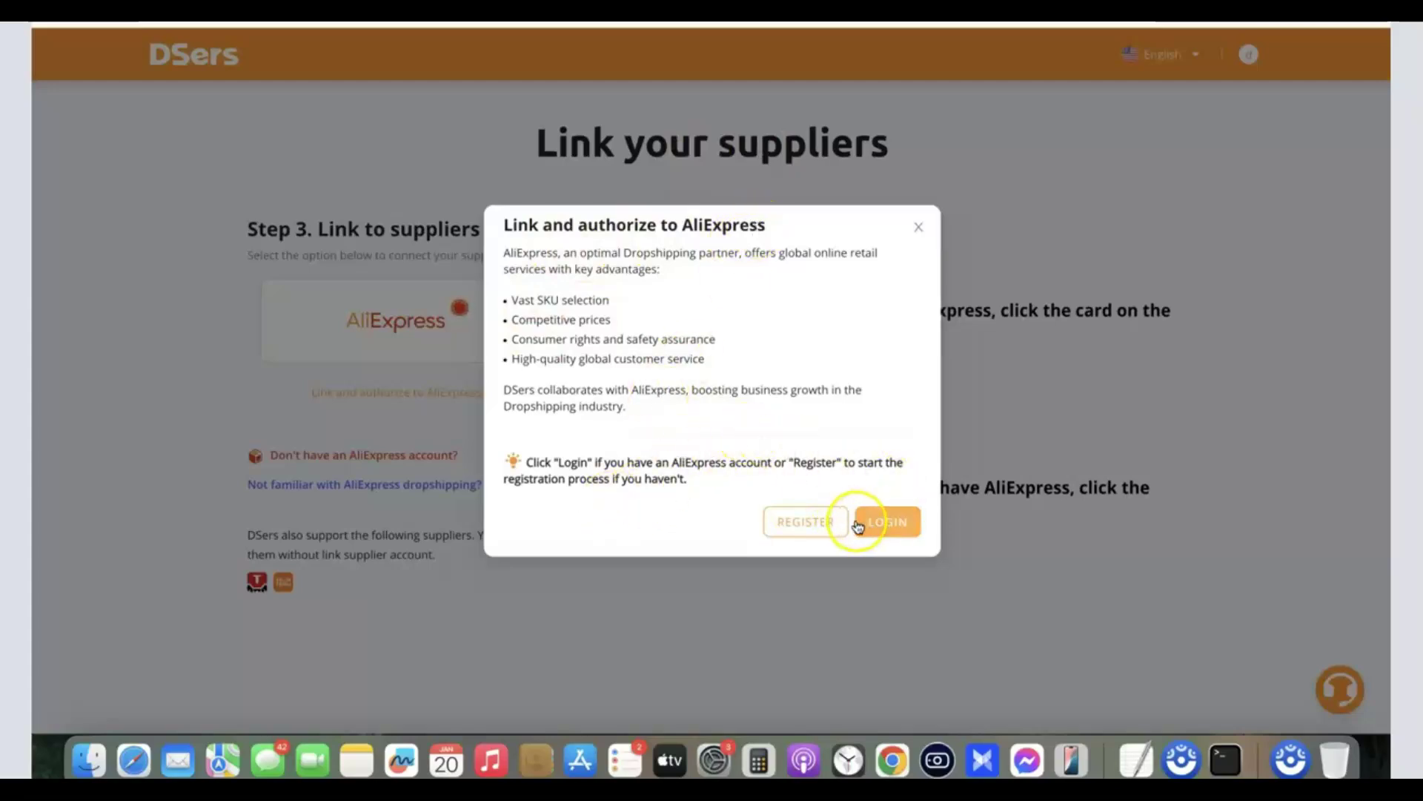
click(883, 519)
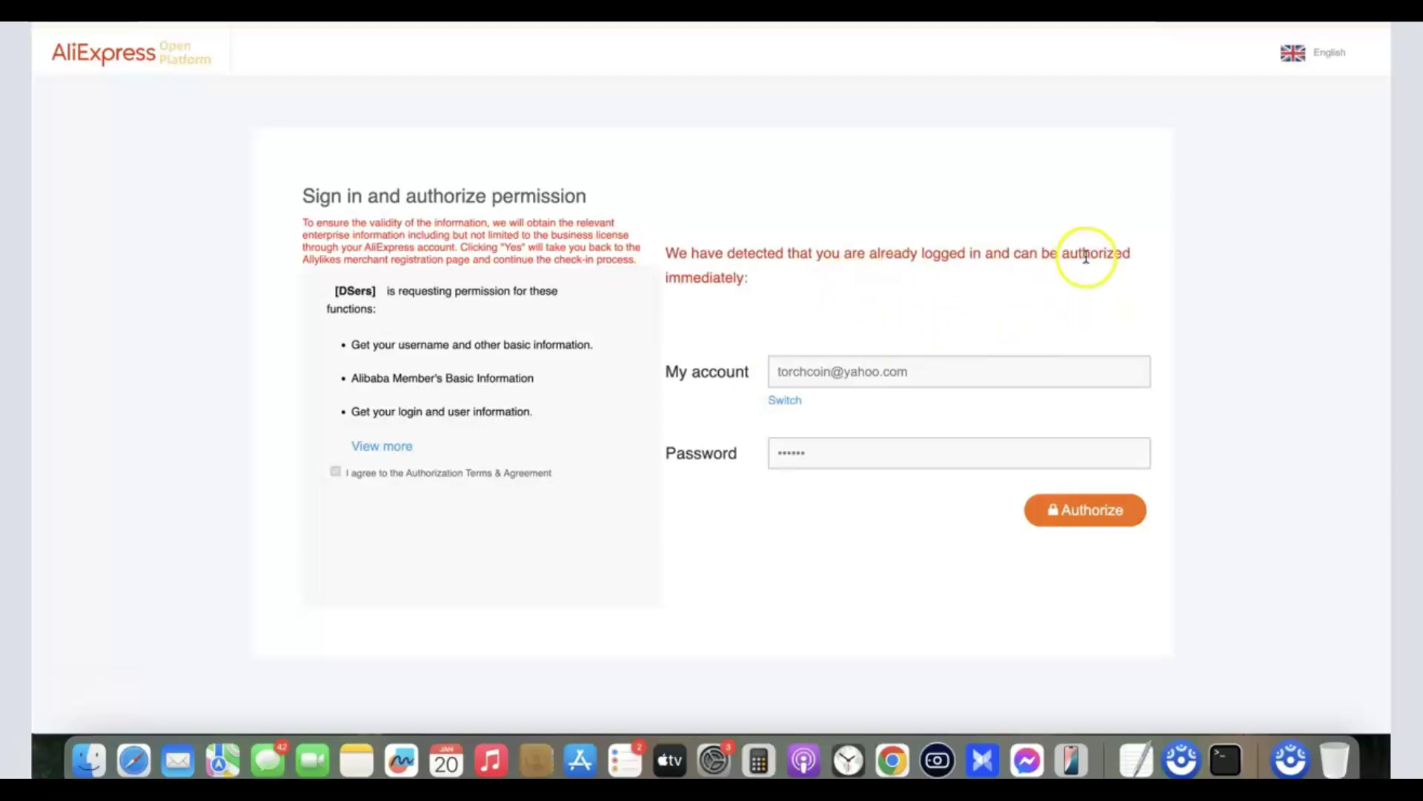
click(1089, 518)
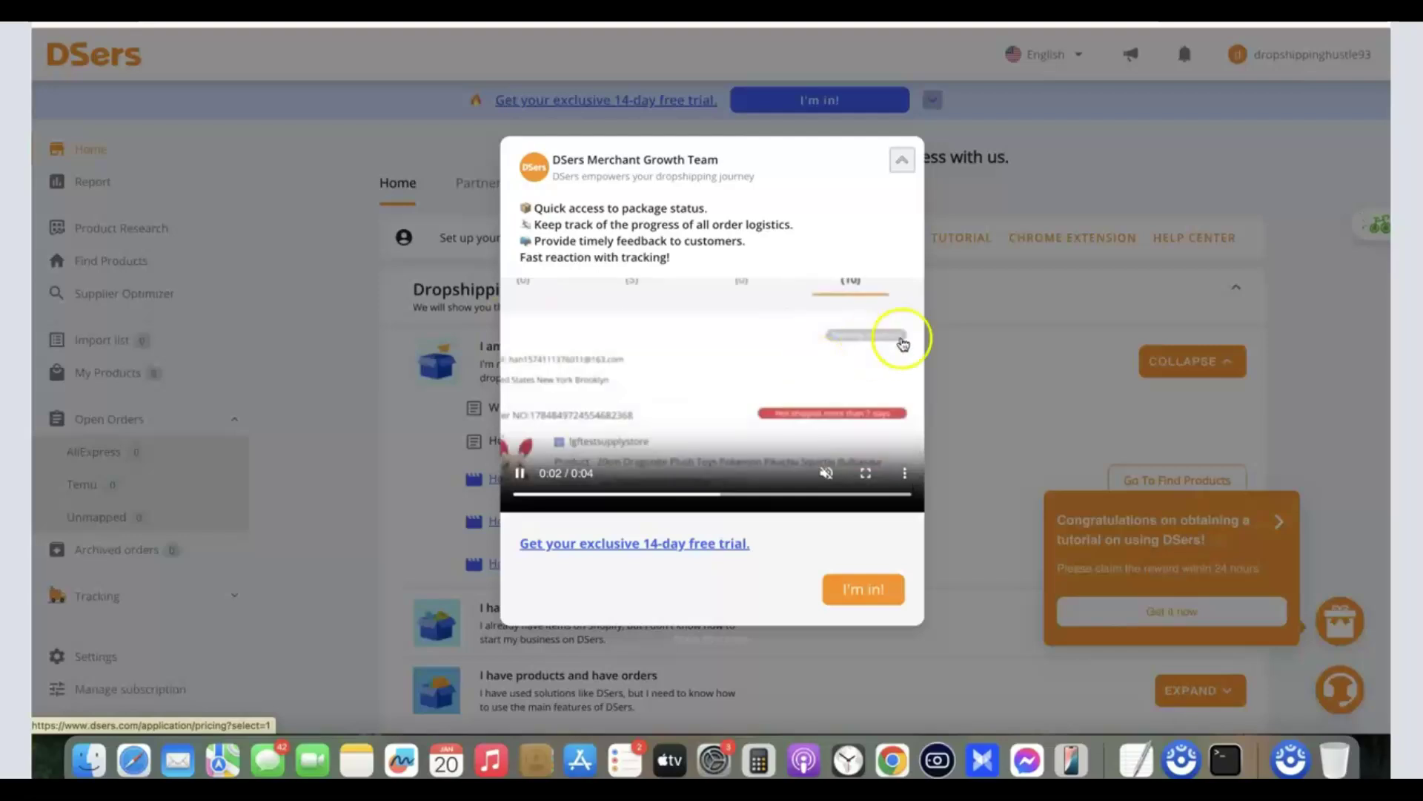
Dismiss the 14-day free-trial popup and browse the Dropshipping Guide on DSers Home.
click(906, 164)
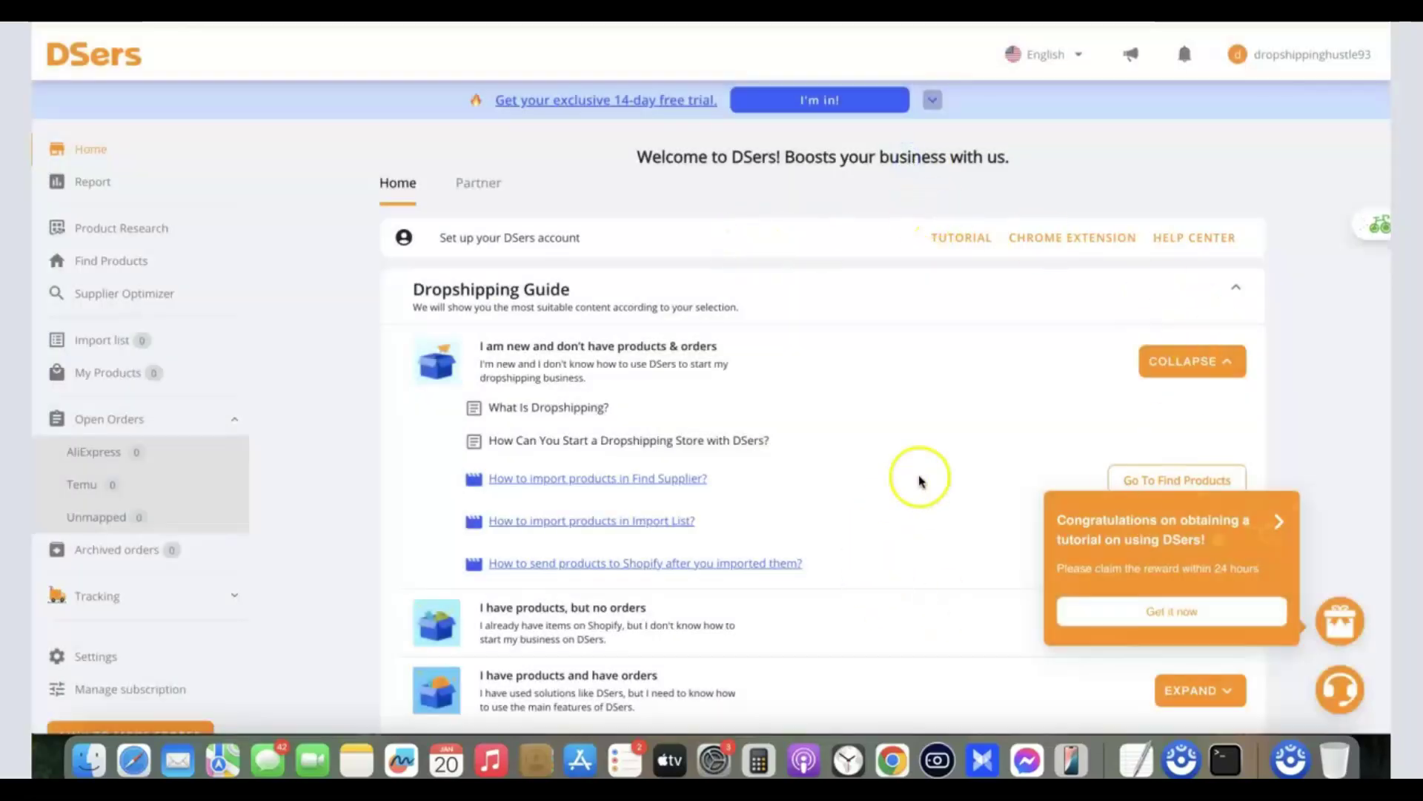
scroll(927, 470, down, 3)
scroll(932, 467, up, 3)
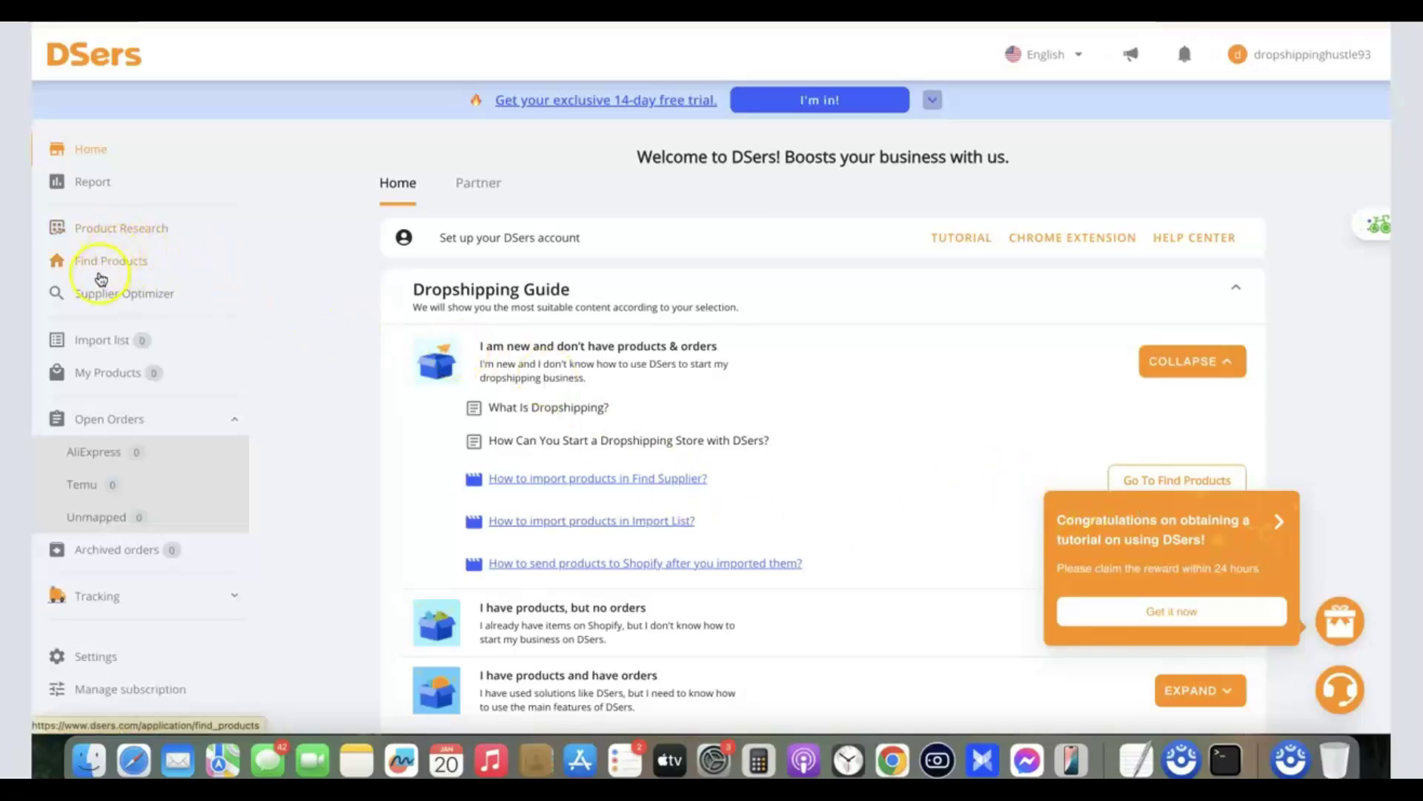
click(110, 261)
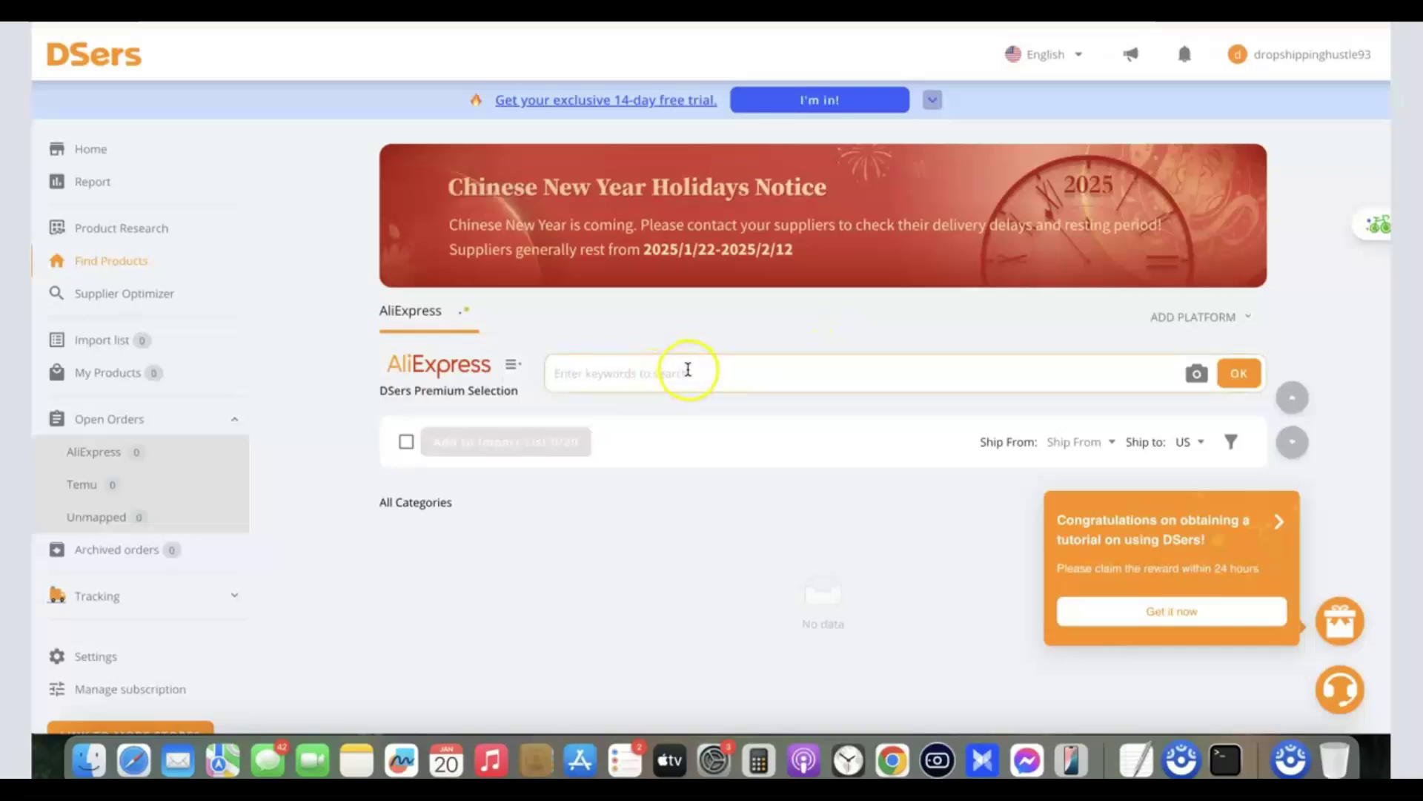
click(504, 367)
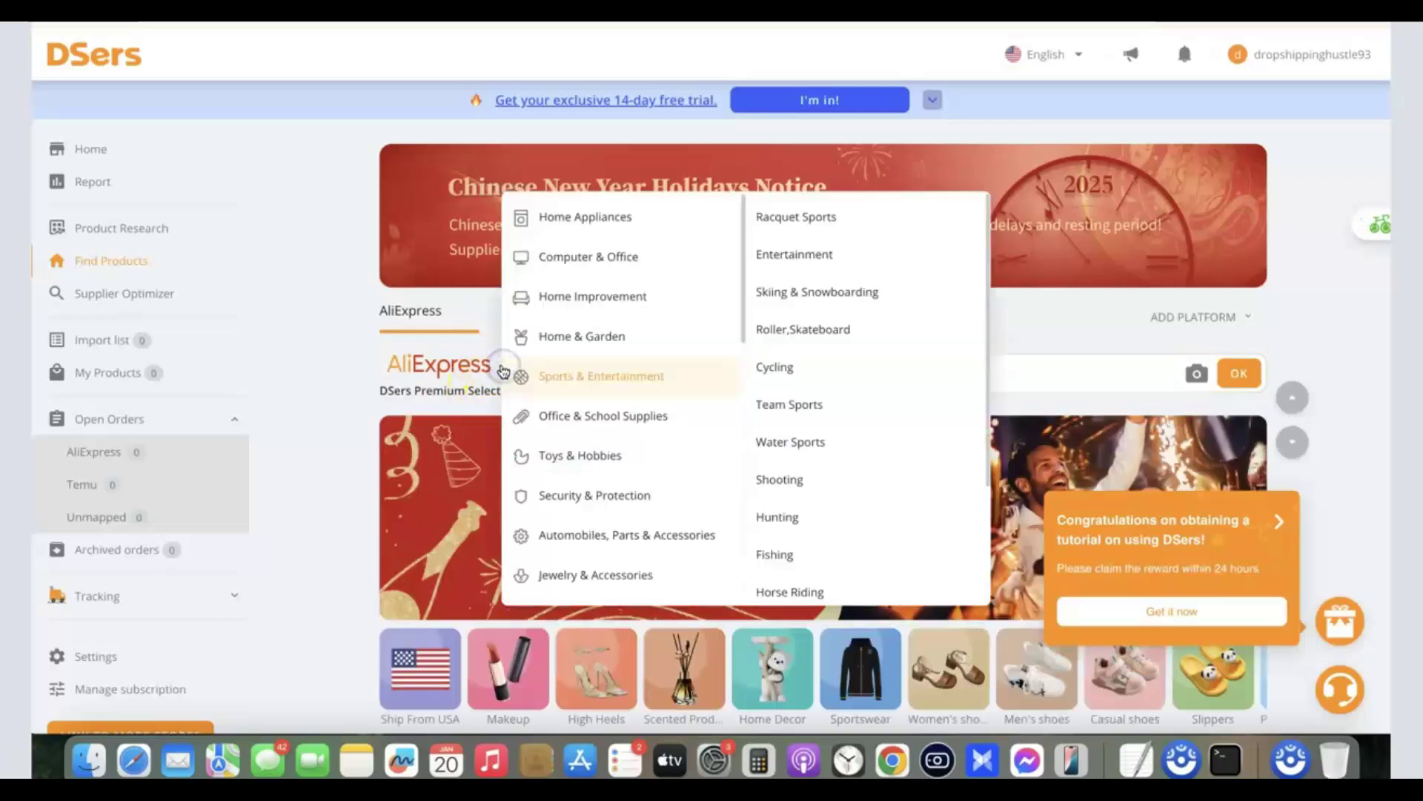
scroll(504, 370, down, 1)
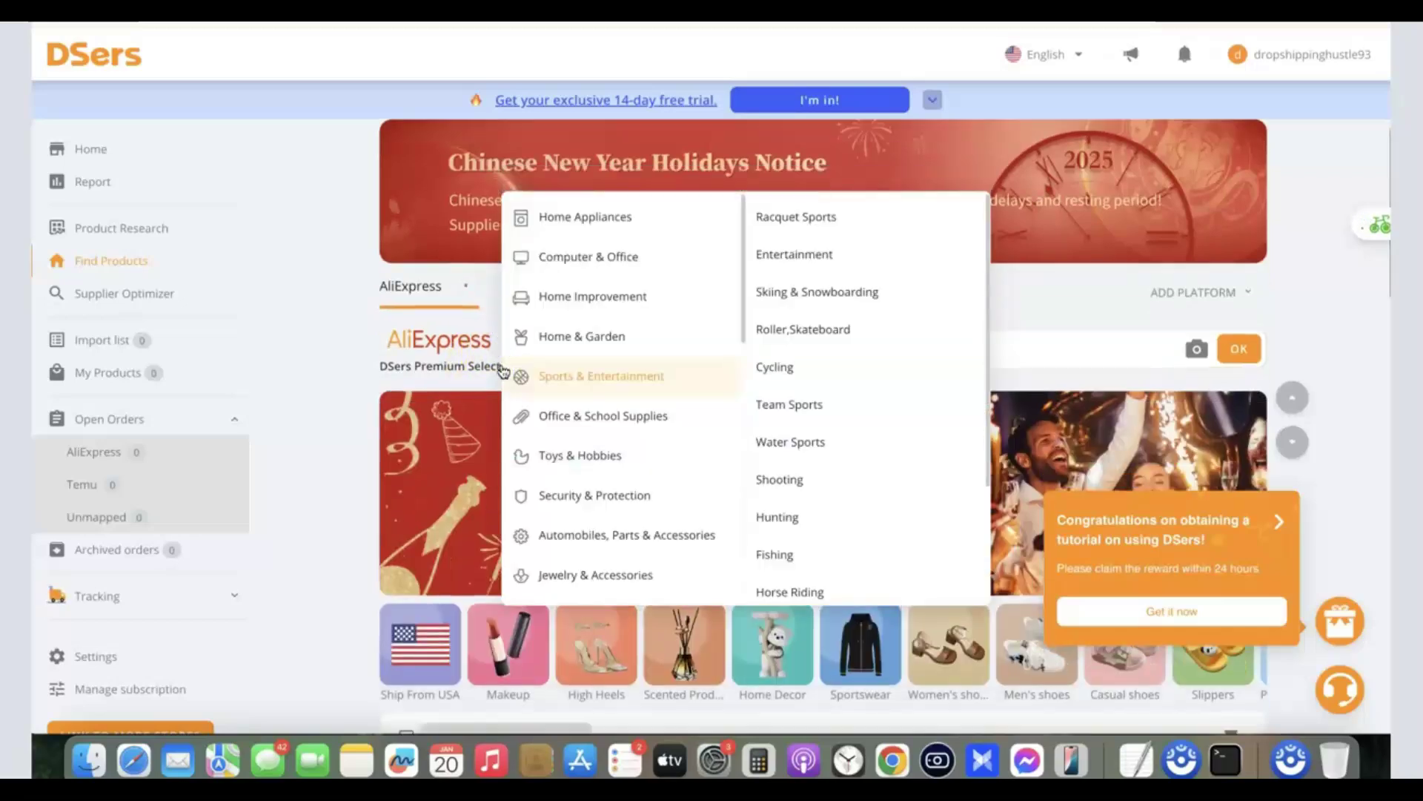
mouse_move(540, 414)
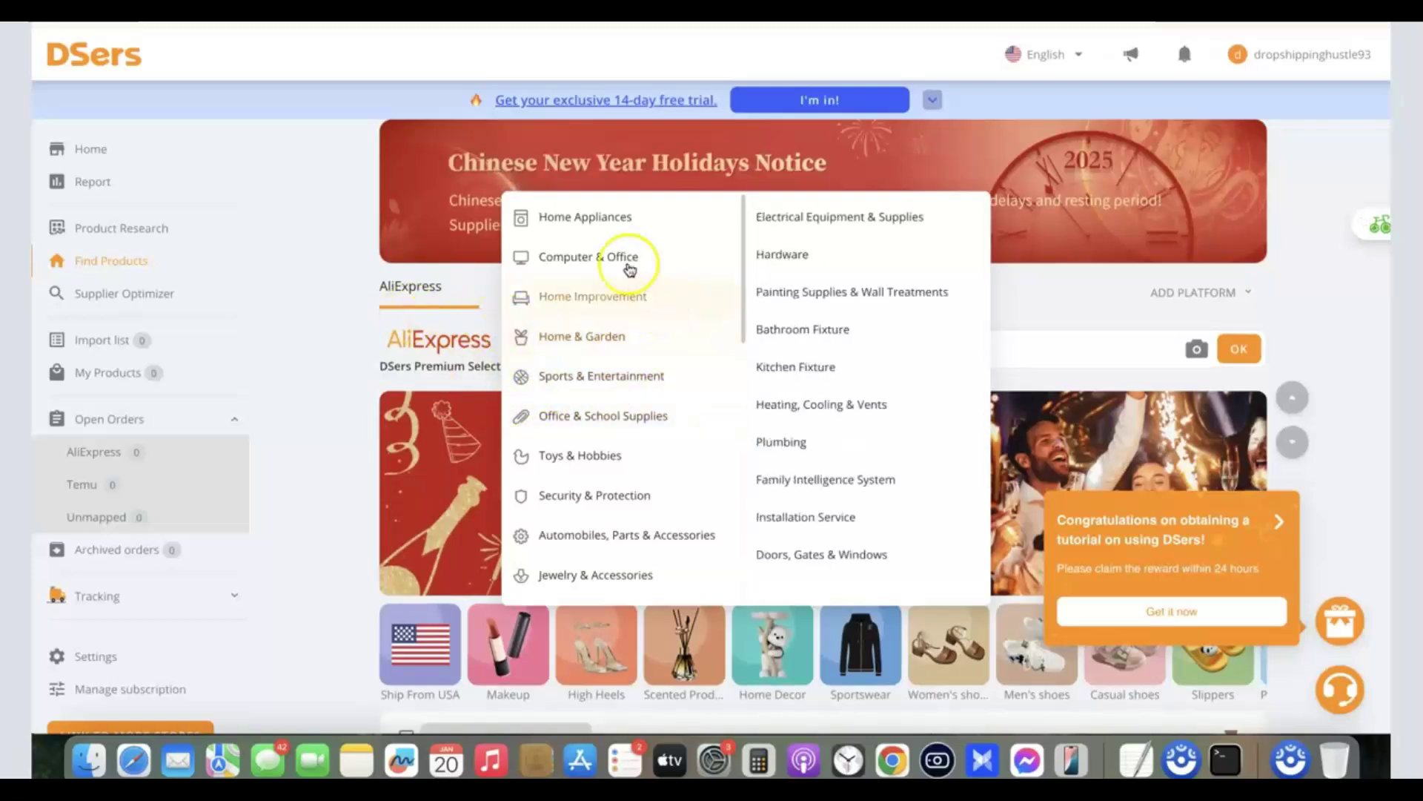
mouse_move(596, 419)
mouse_move(586, 456)
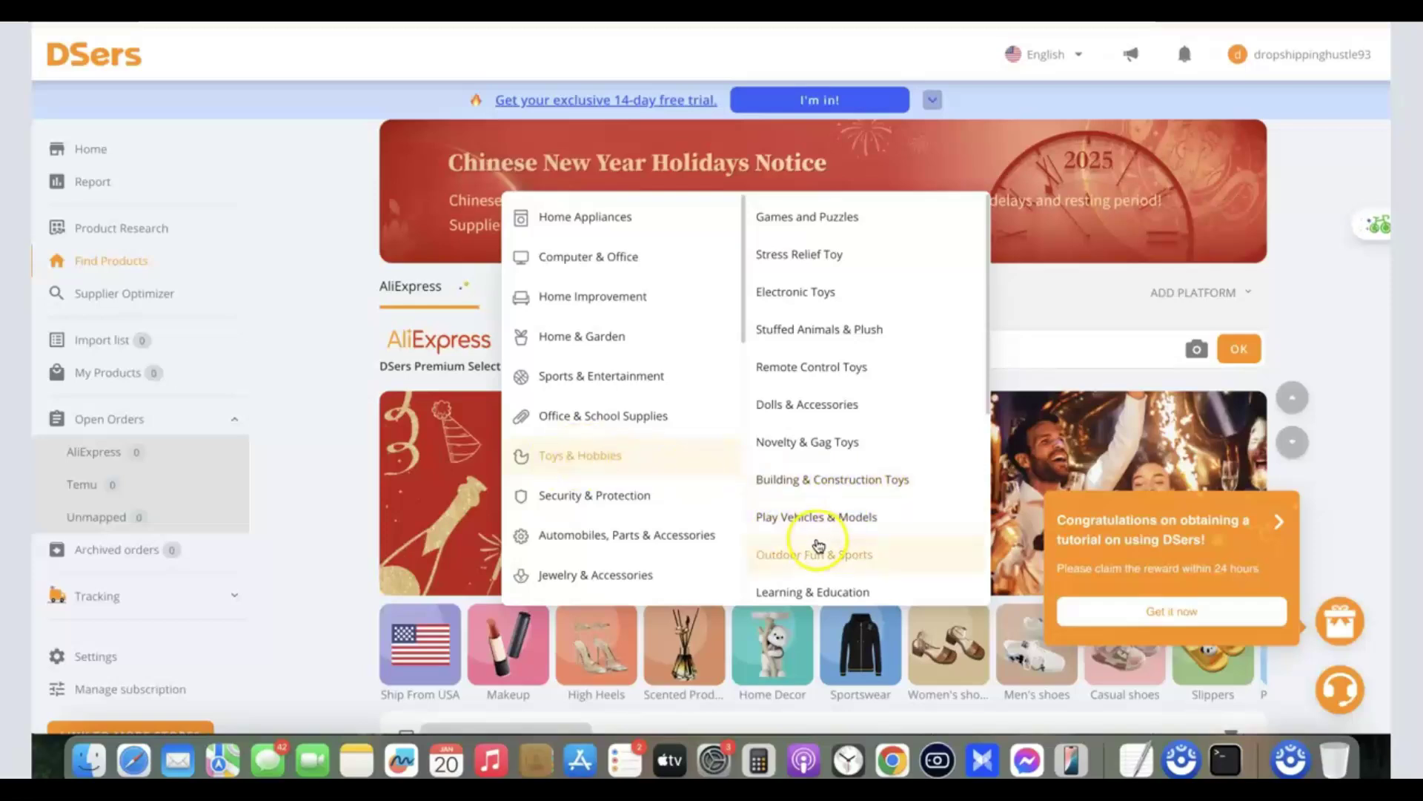
click(813, 552)
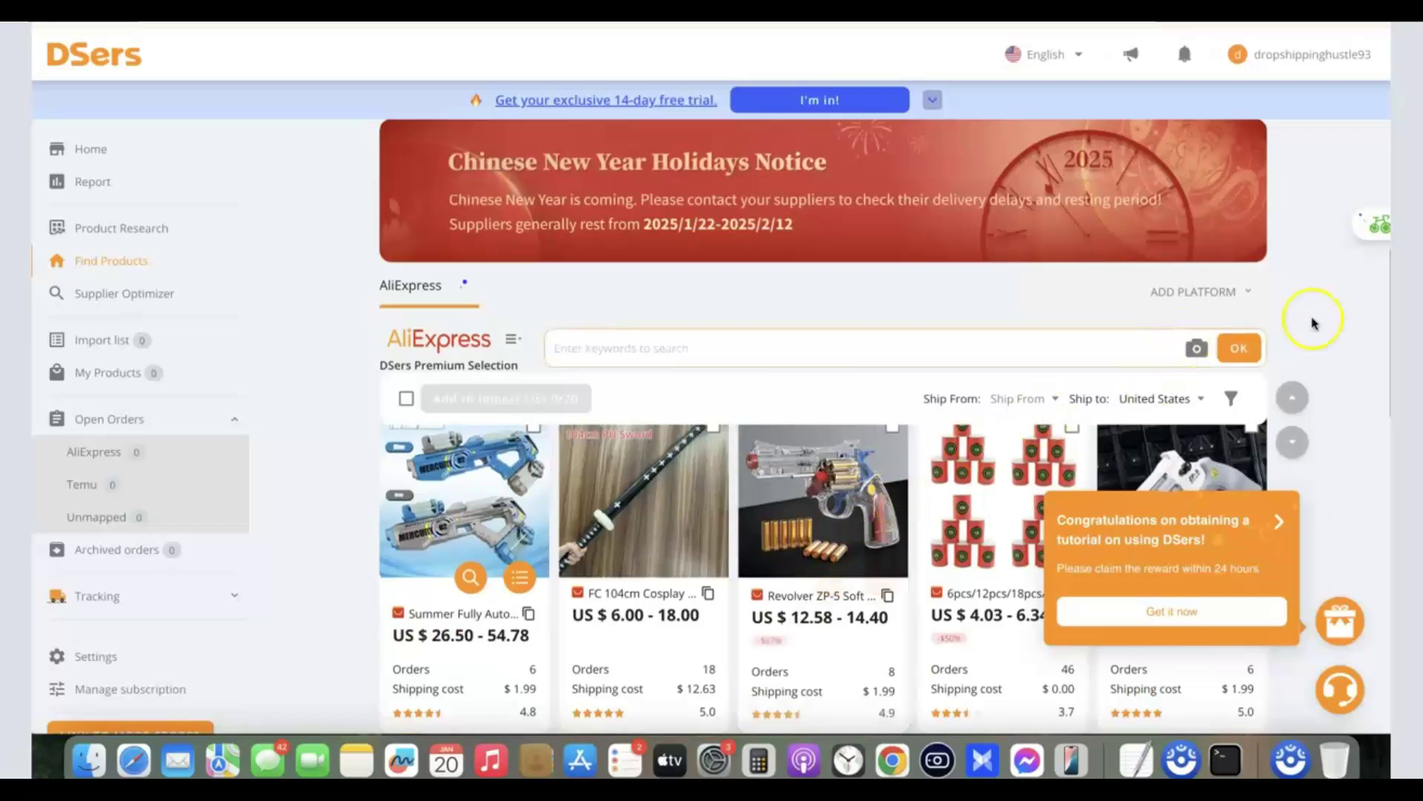
scroll(1080, 398, down, 2)
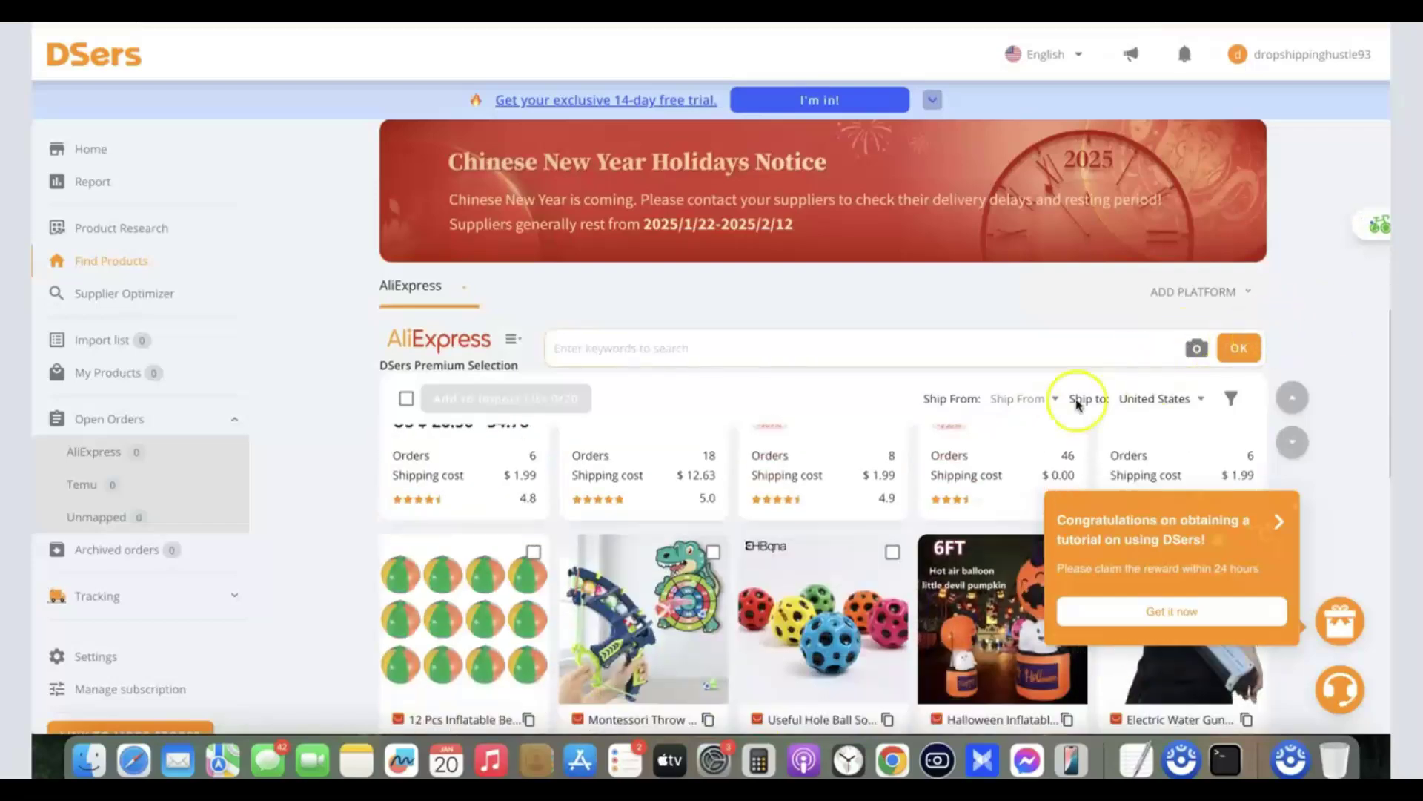
scroll(840, 579, down, 5)
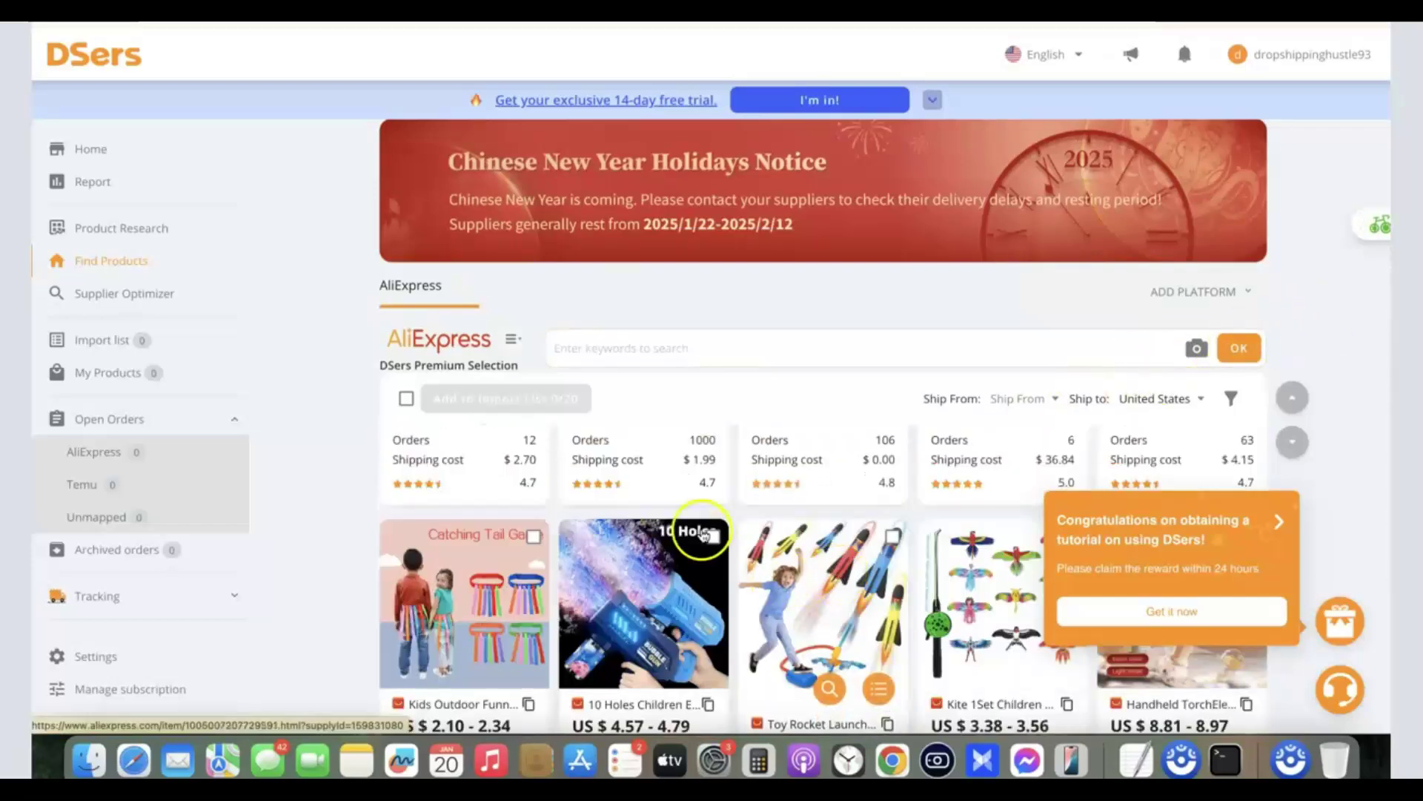
scroll(791, 558, down, 3)
scroll(797, 557, up, 5)
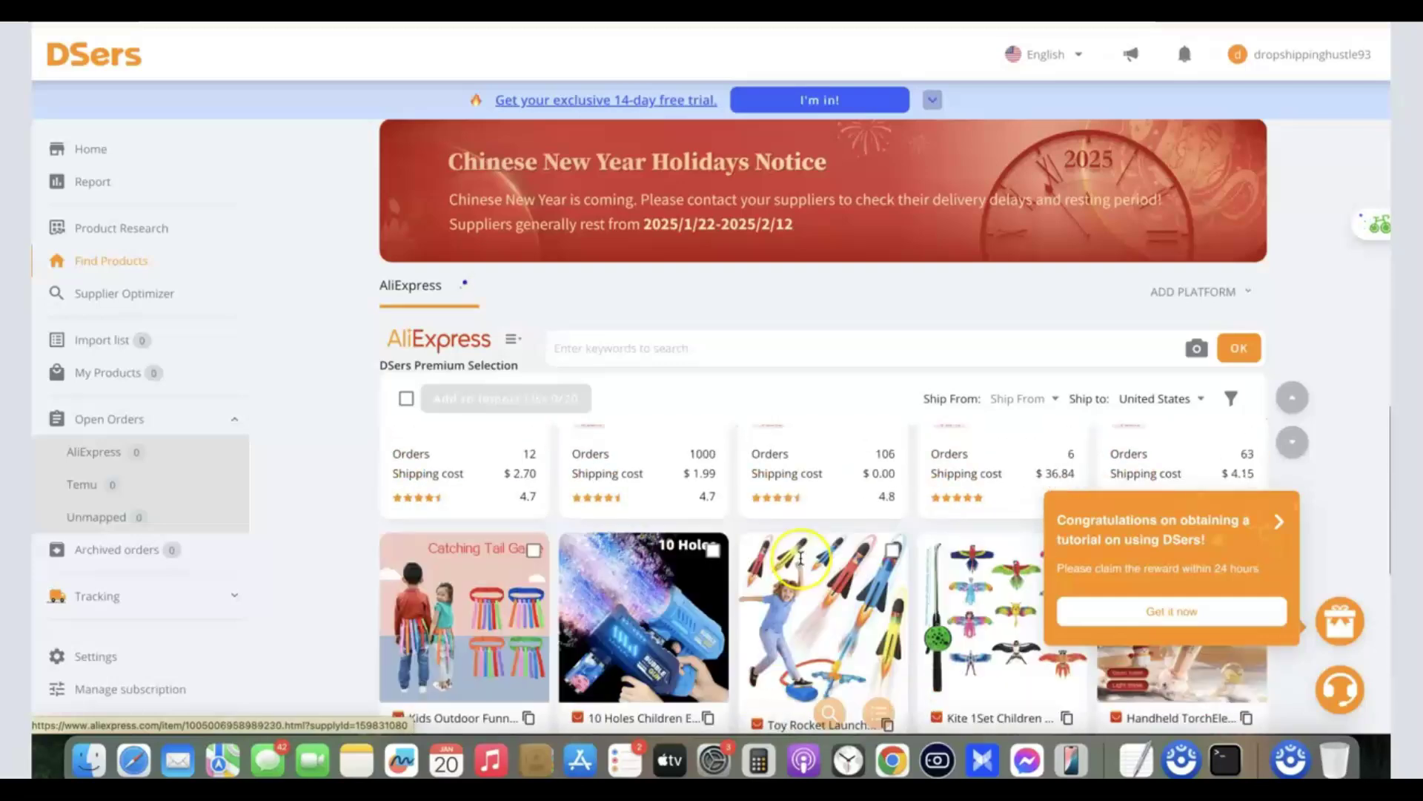
scroll(800, 559, up, 8)
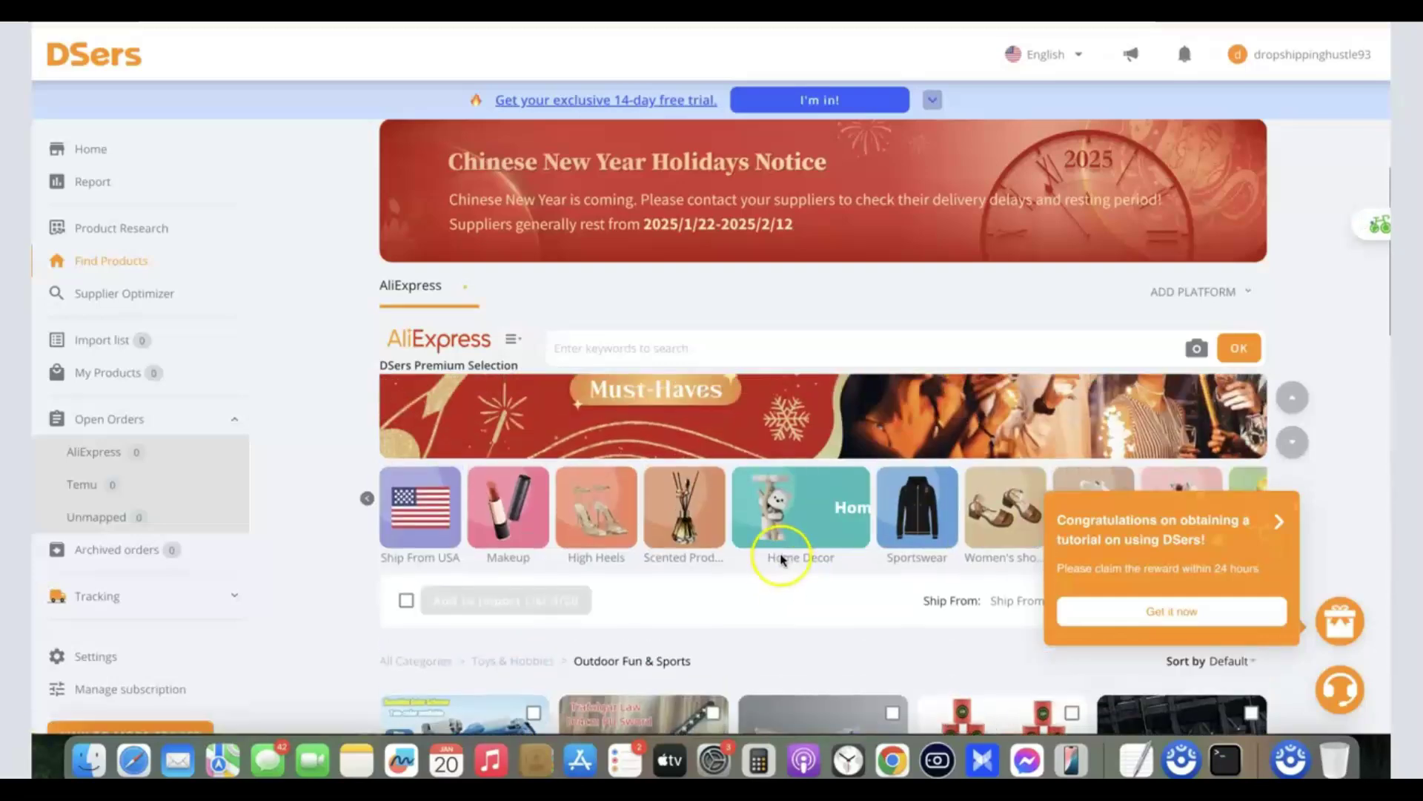
scroll(782, 563, down, 4)
scroll(749, 593, down, 2)
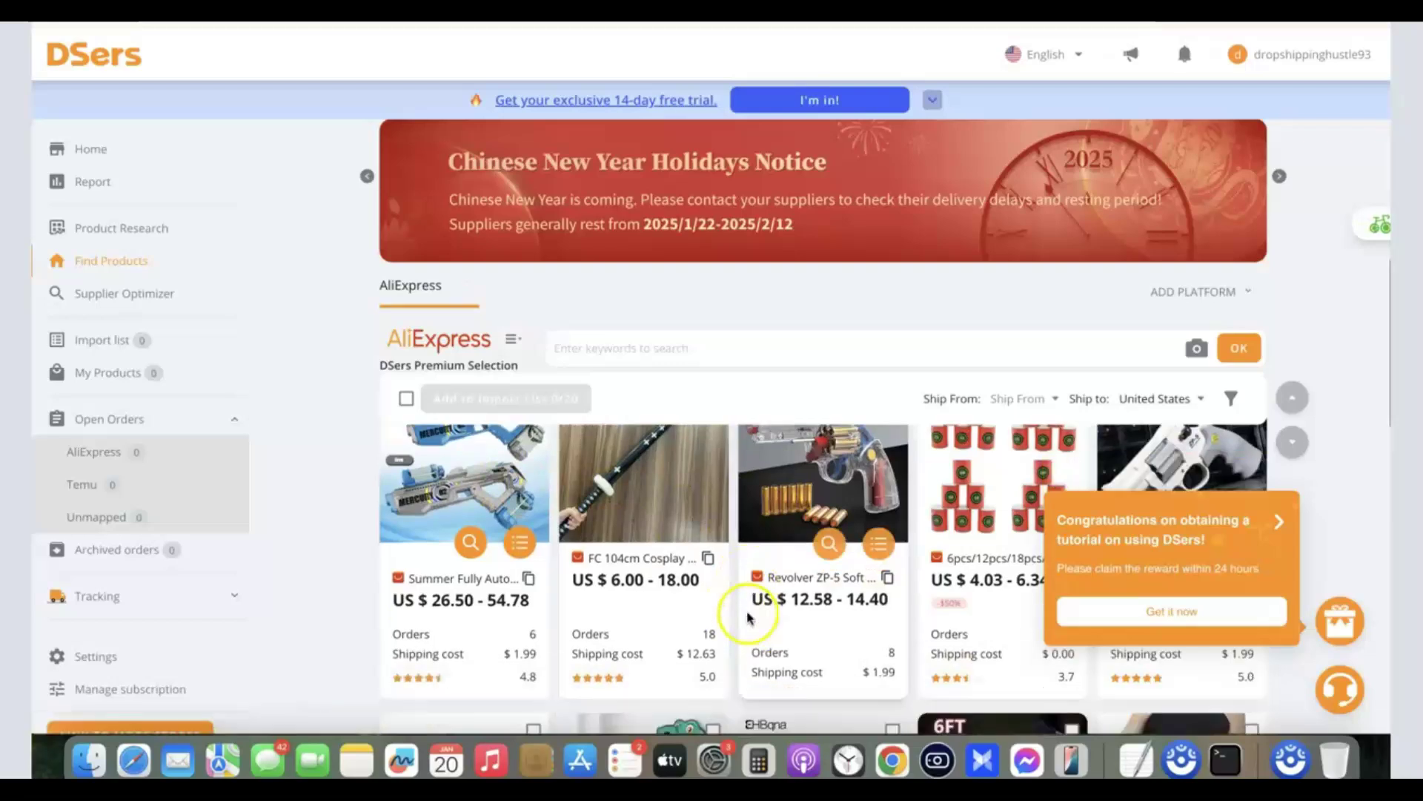
scroll(747, 616, down, 3)
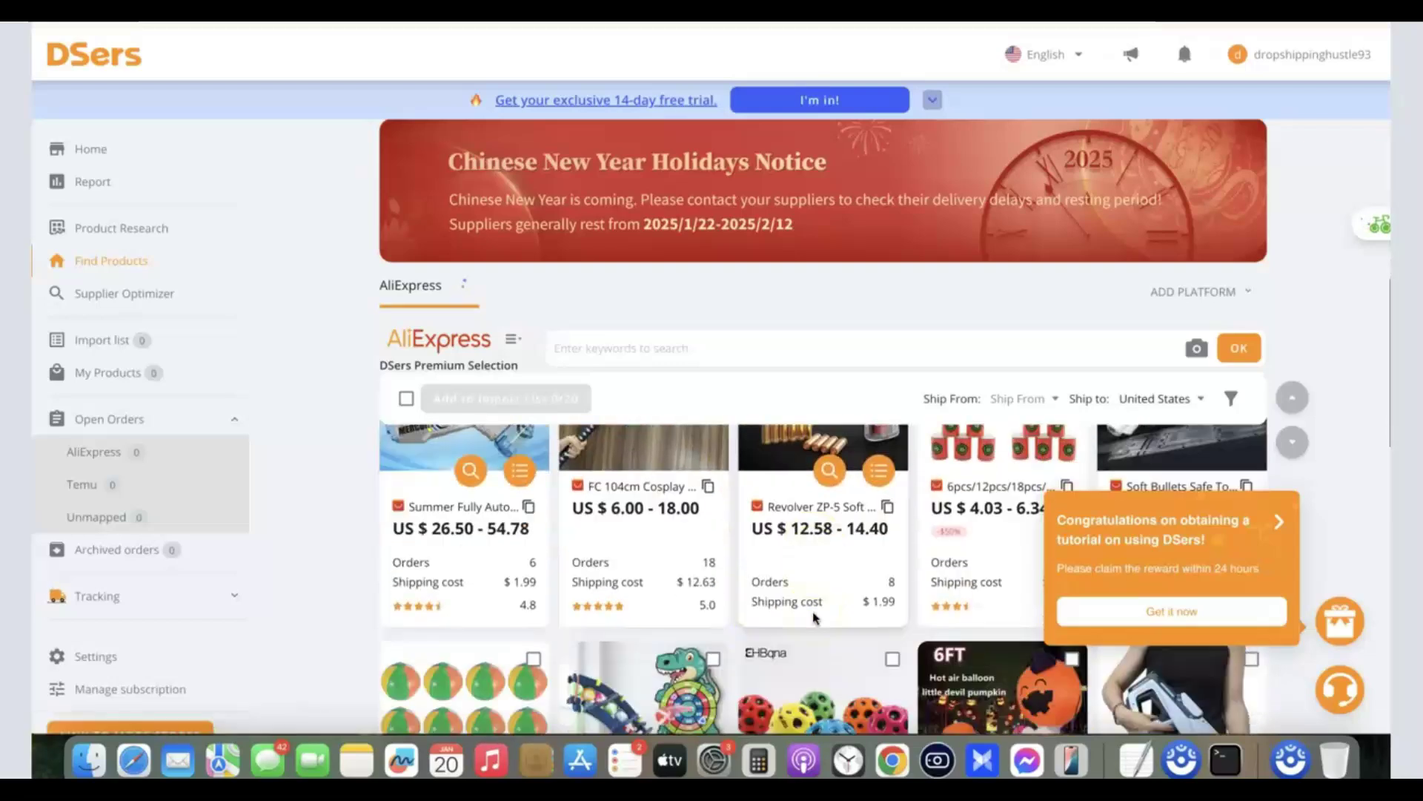
scroll(814, 619, up, 4)
scroll(1023, 519, down, 6)
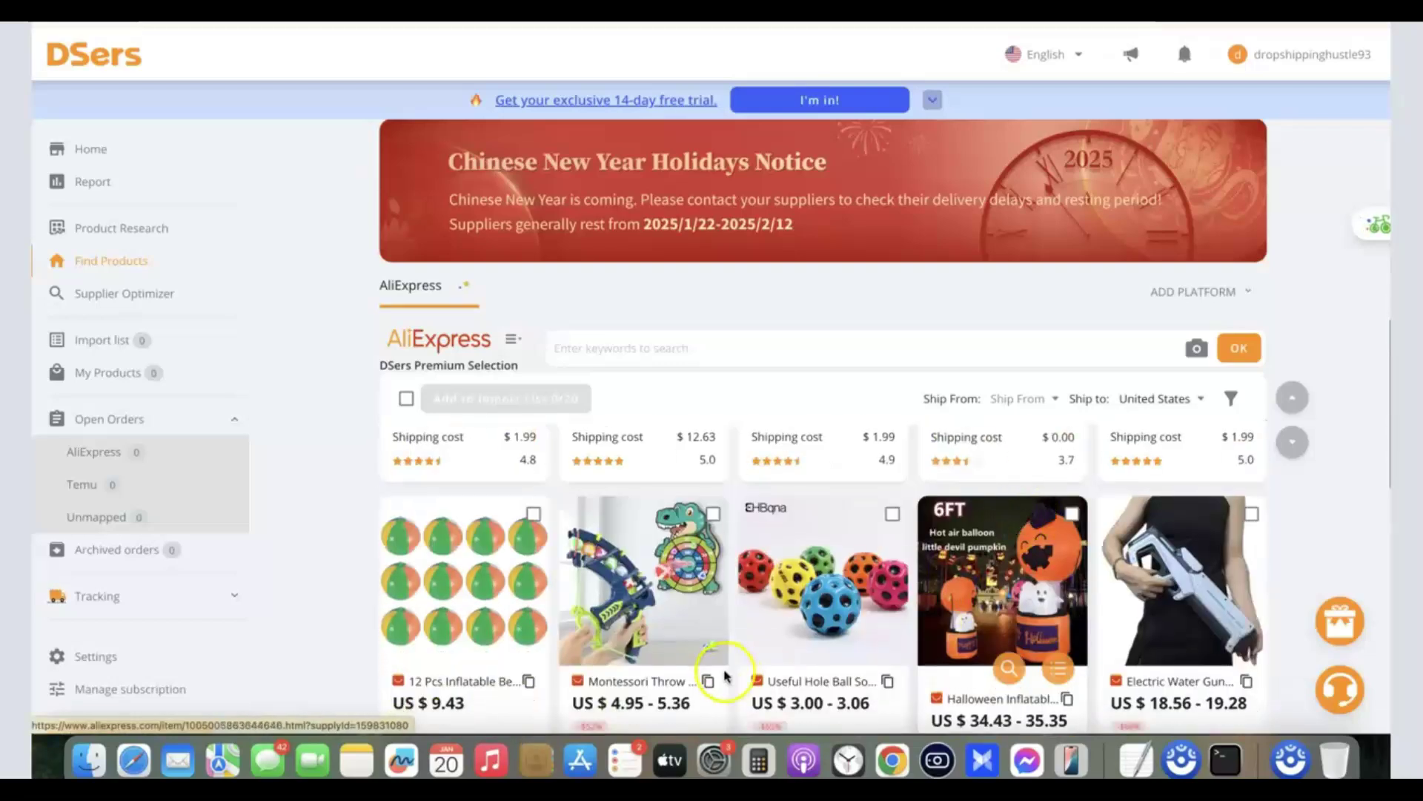
scroll(701, 577, down, 1)
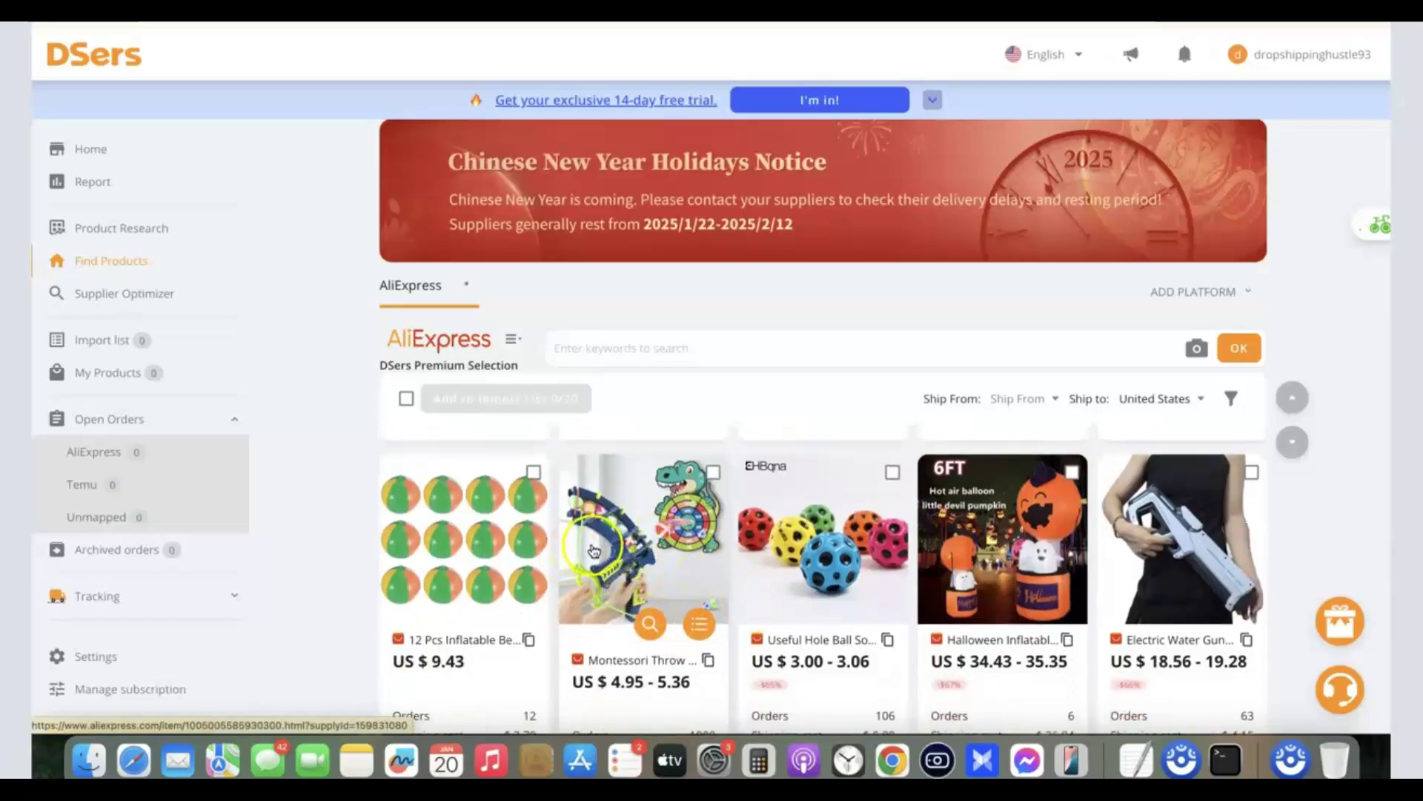
Add the Montessori throw toy to the Import List in English and view it there.
click(647, 553)
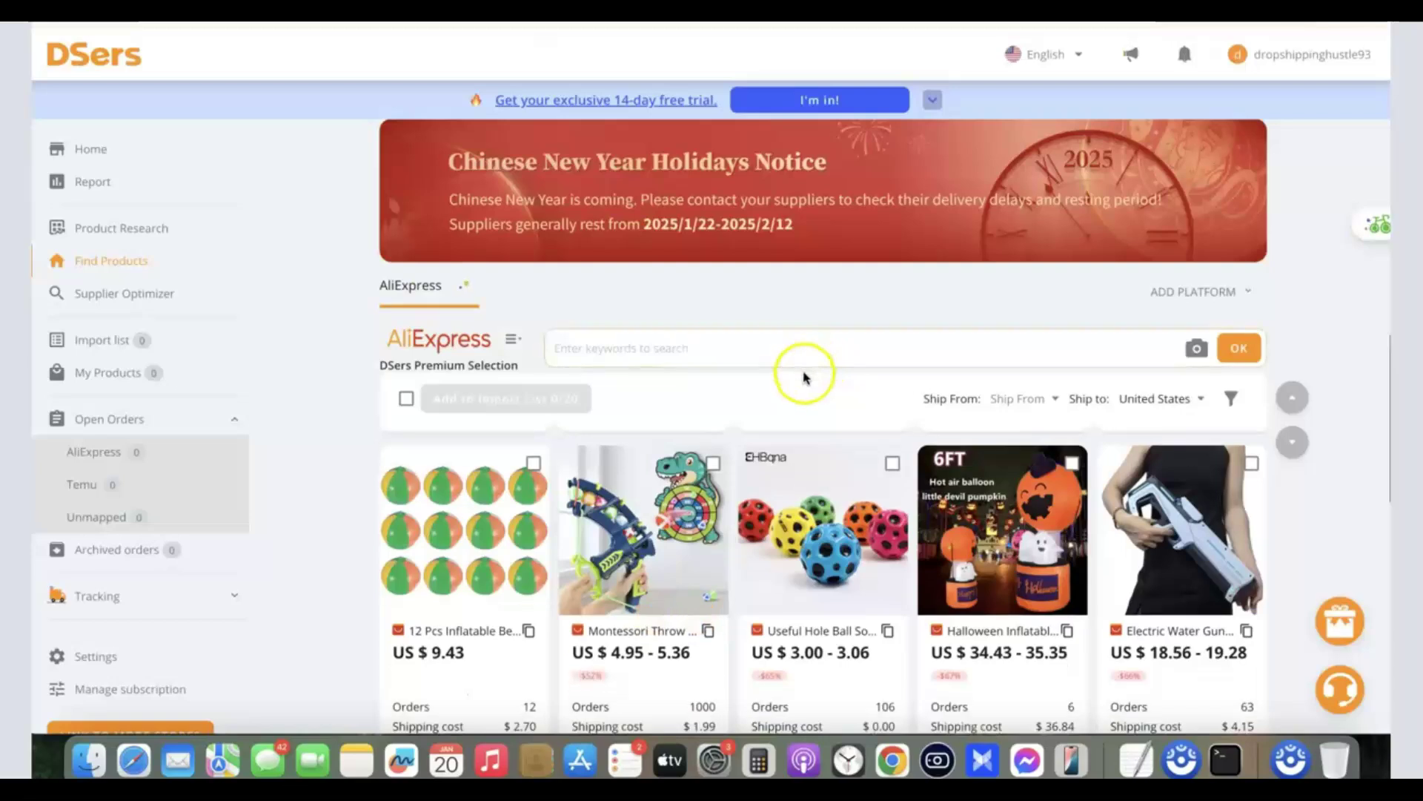
mouse_move(699, 593)
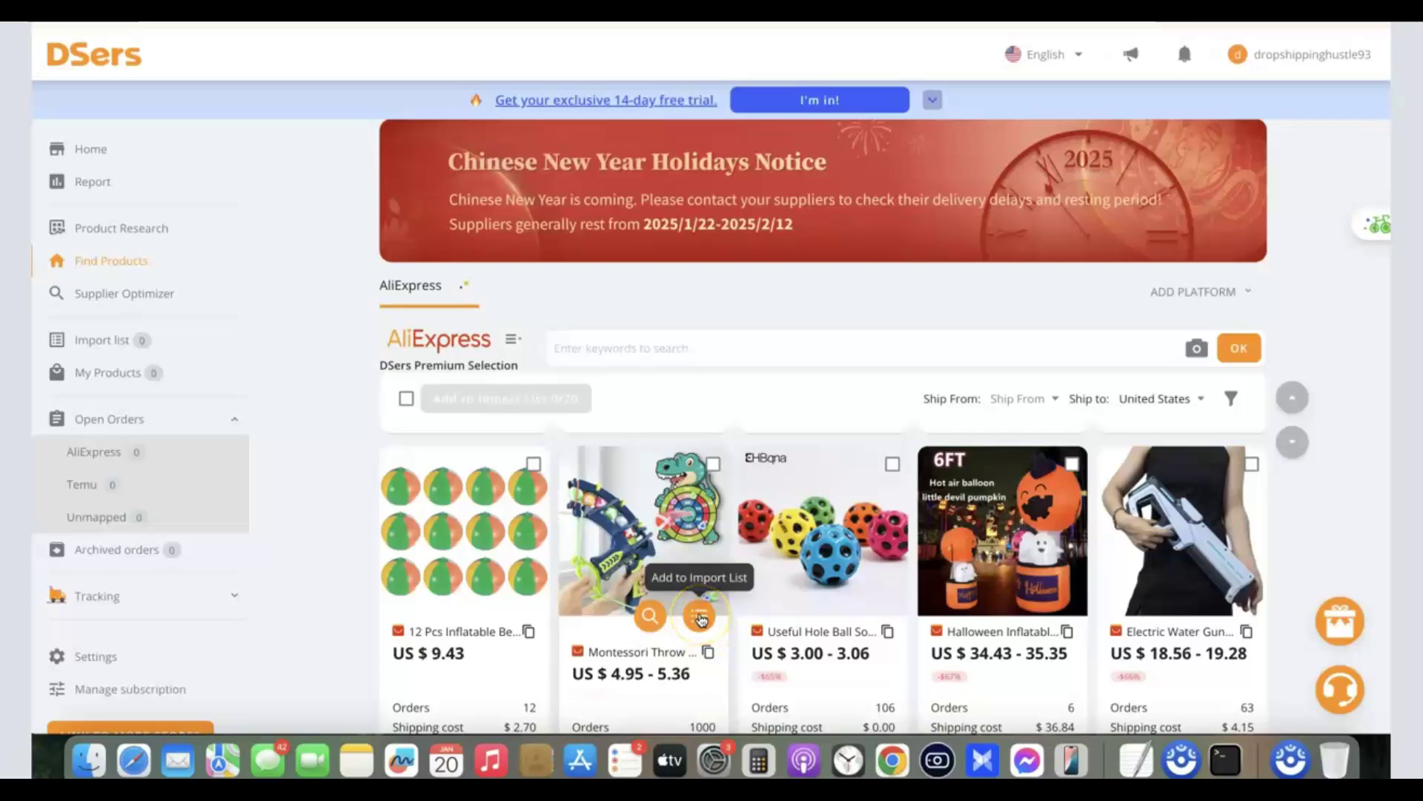
click(699, 616)
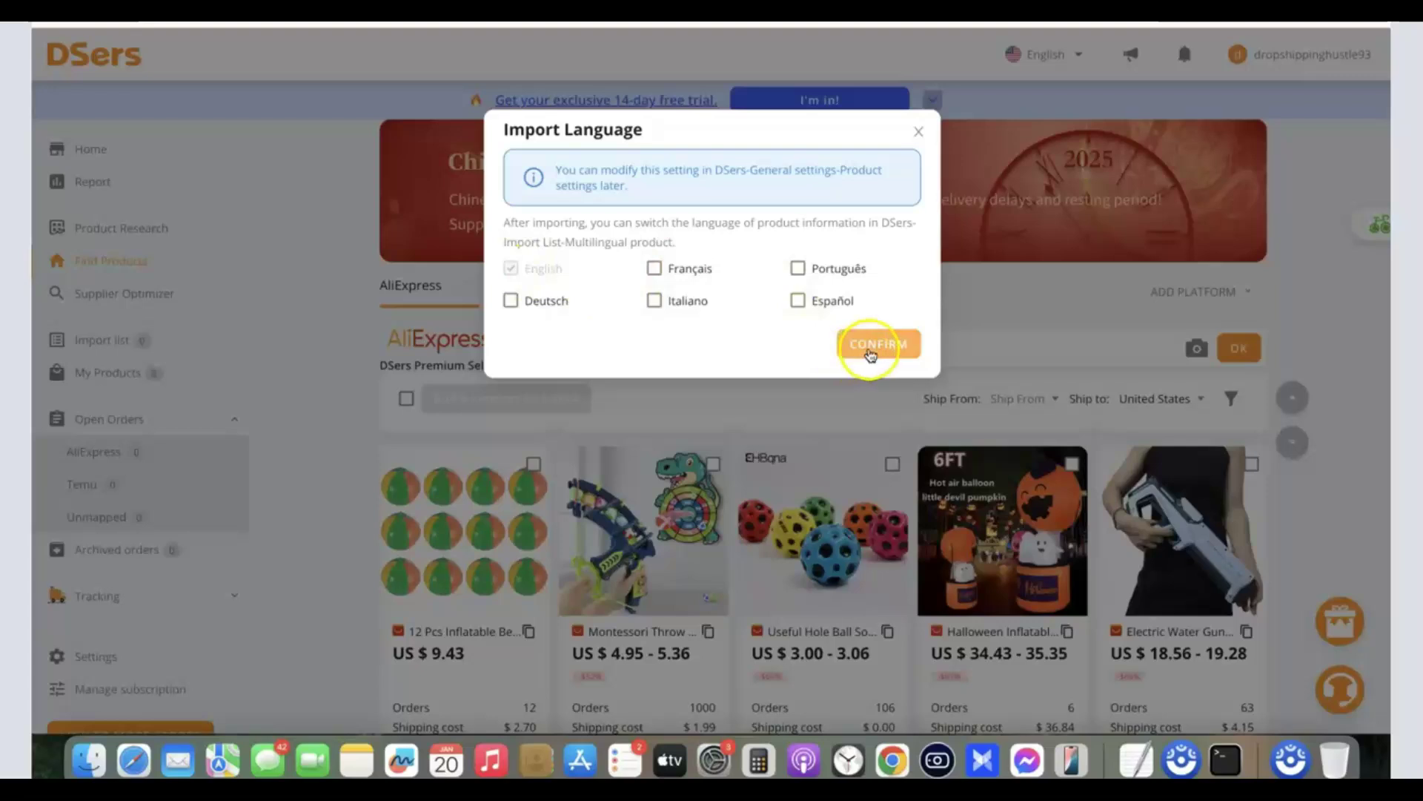
click(874, 346)
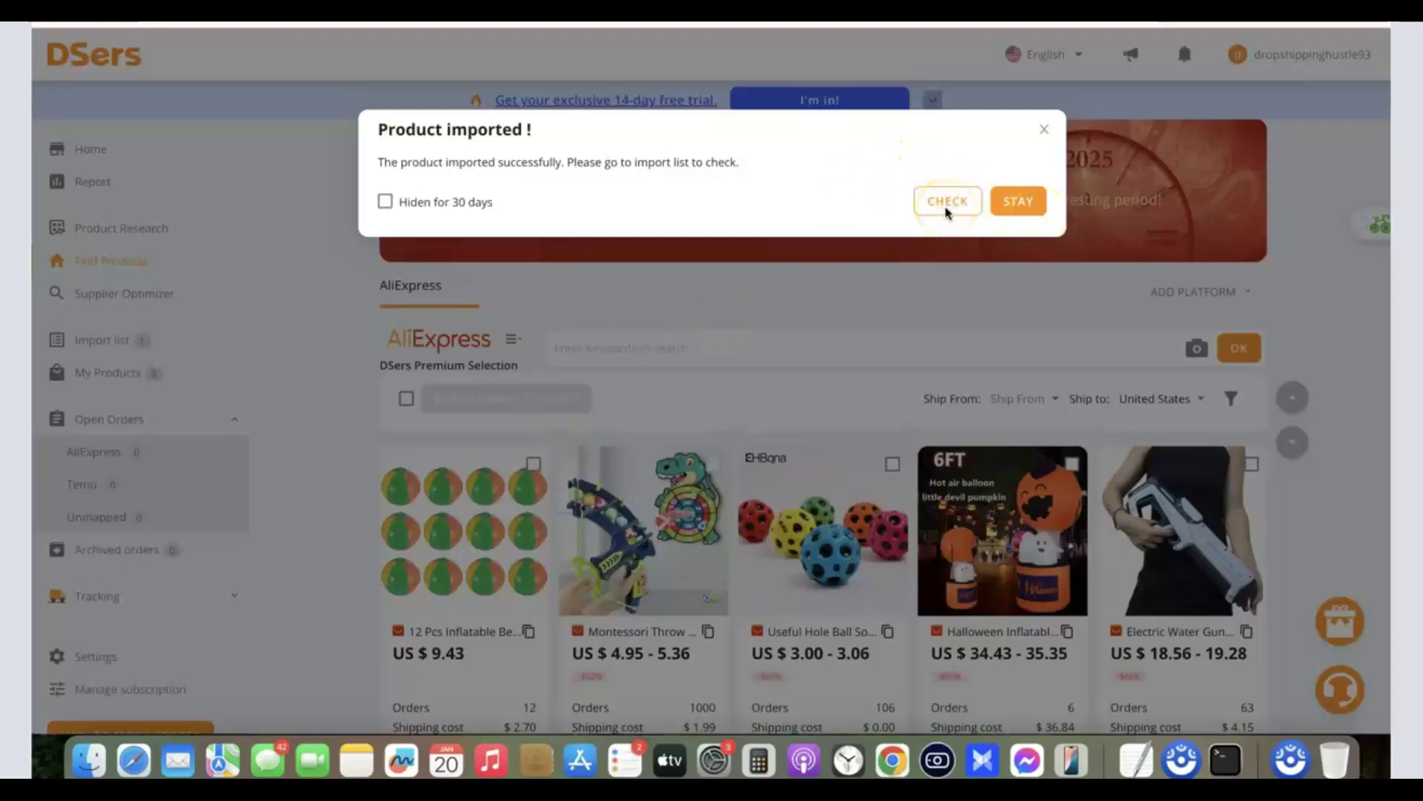
click(1025, 202)
click(946, 202)
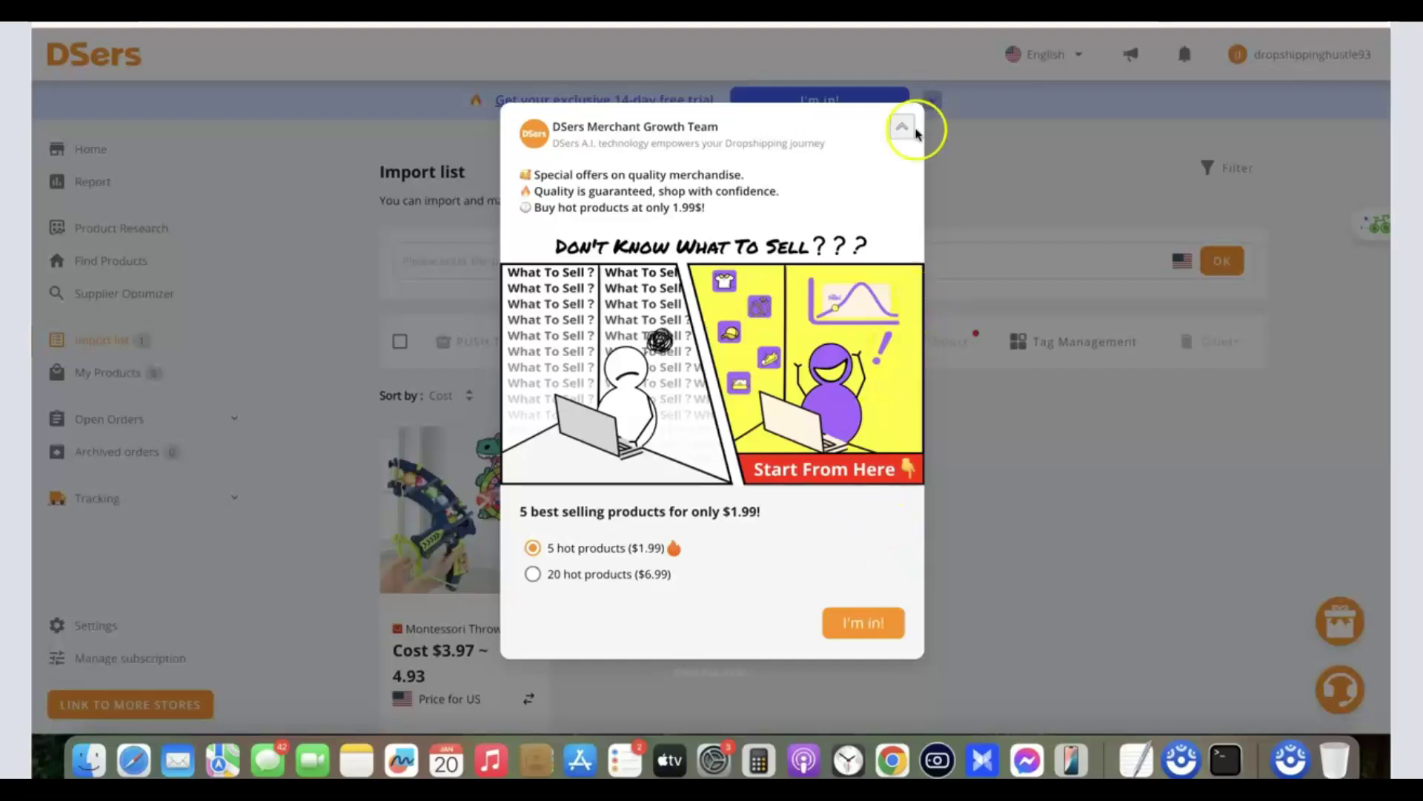
Dismiss the promo popups and open the Montessori Throw toy's Edit Product Detail panel.
click(901, 128)
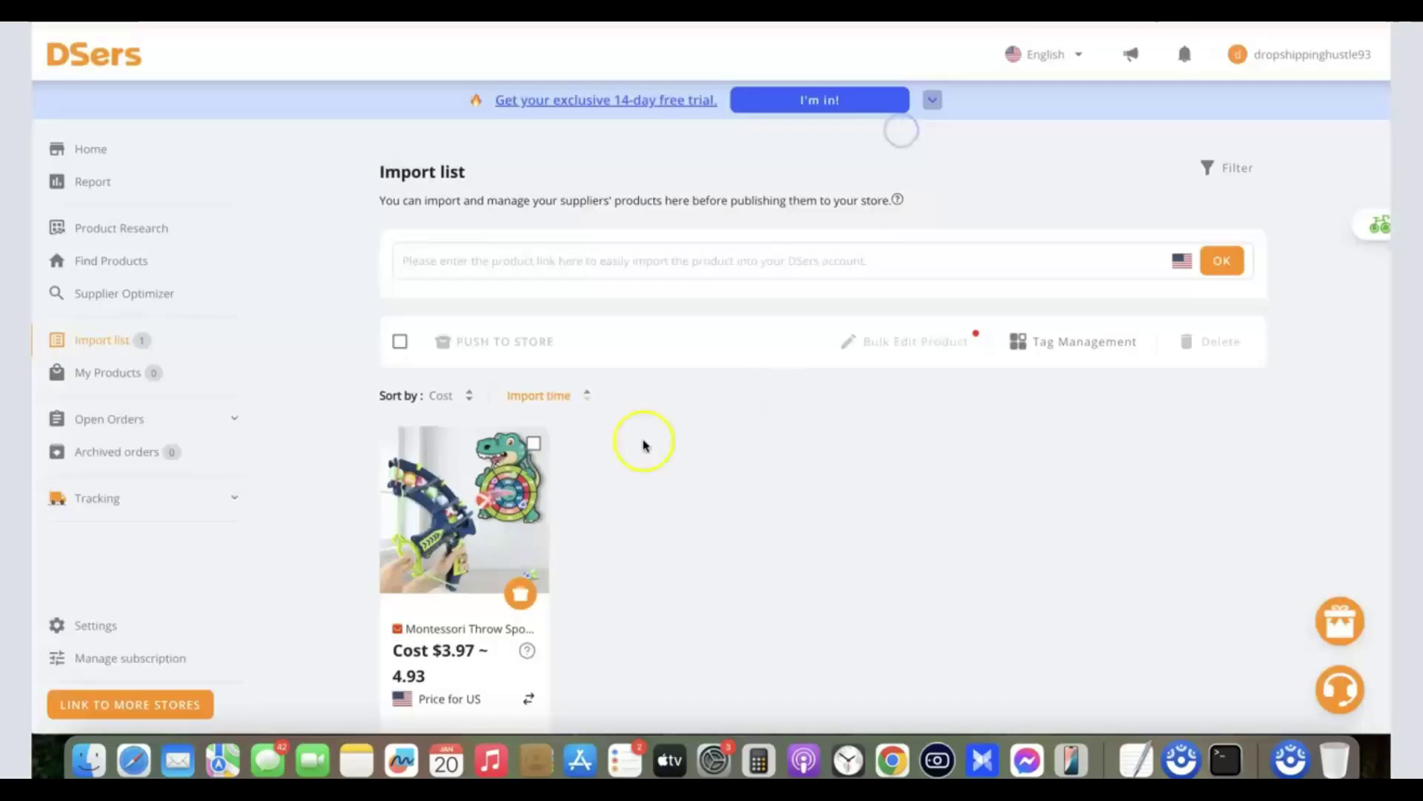
scroll(620, 358, down, 3)
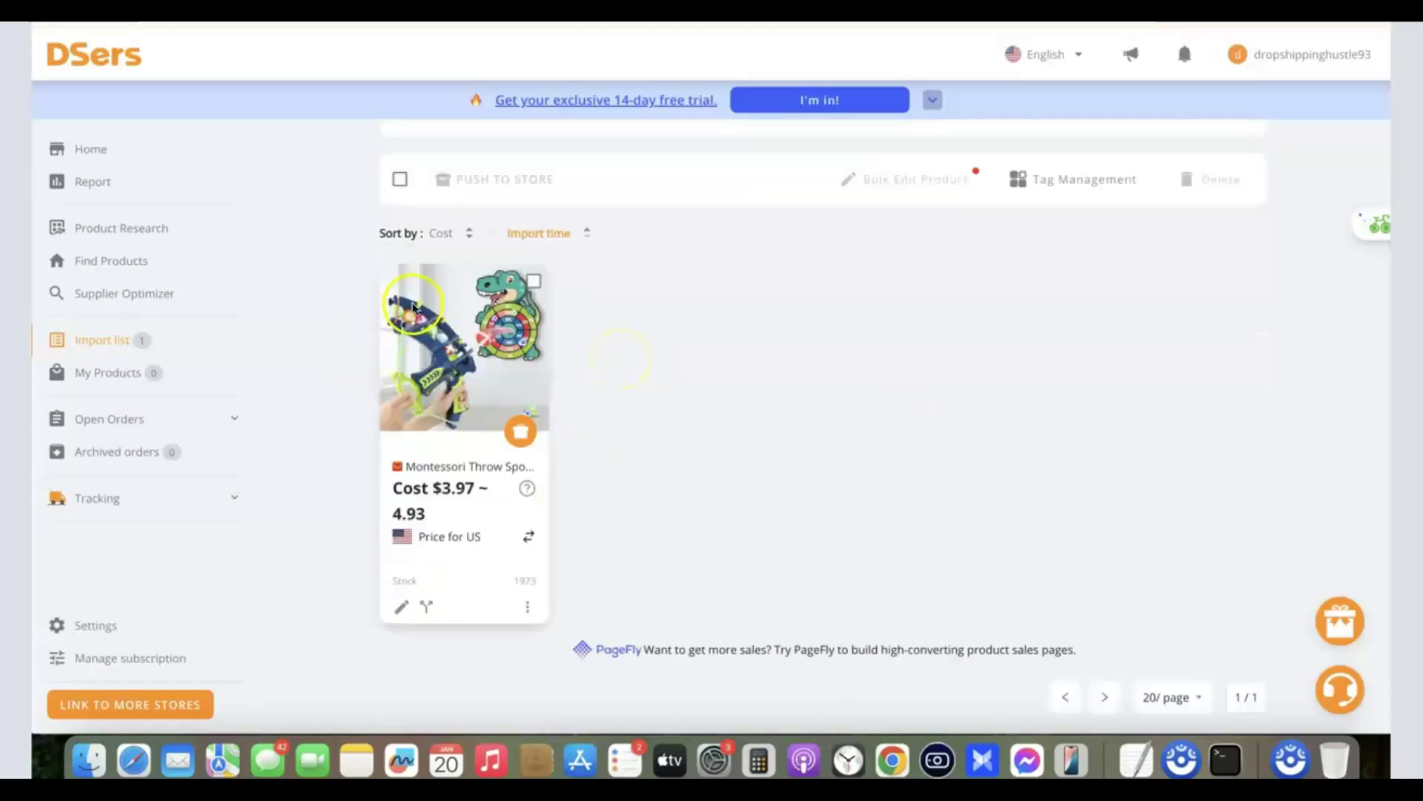
scroll(821, 355, down, 1)
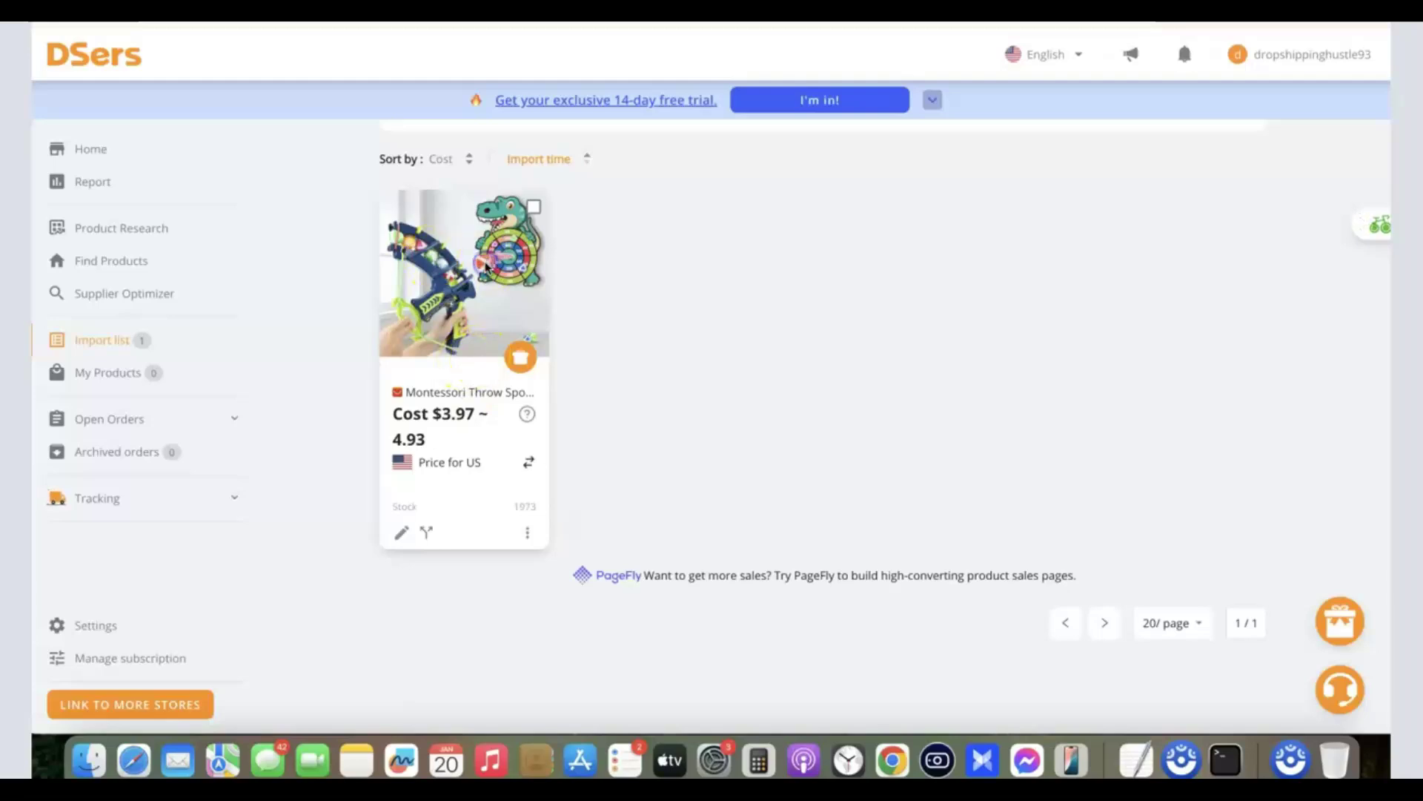
click(405, 532)
click(405, 527)
click(632, 327)
Delete the words from 'Throw' through 'Games' in the product title.
key(Escape)
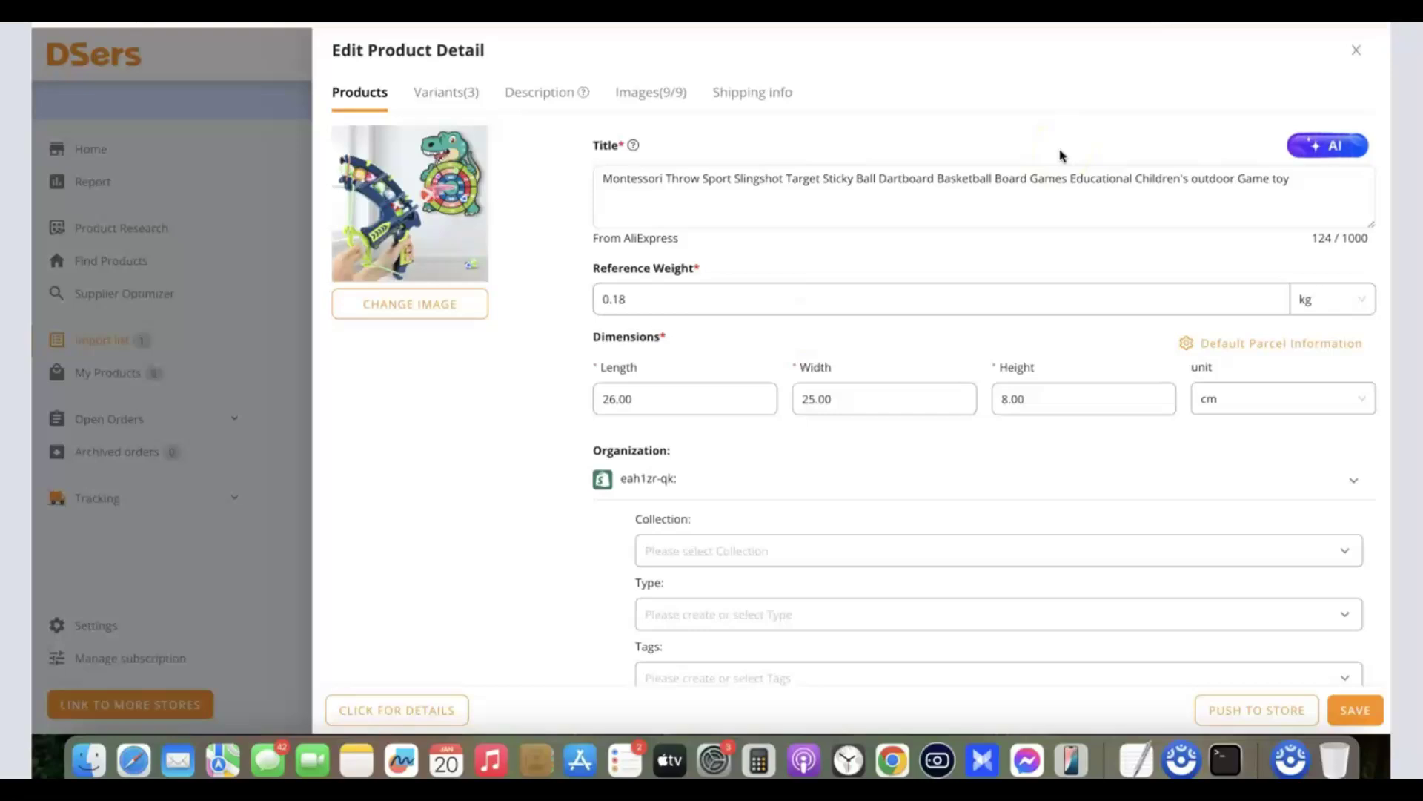
click(834, 221)
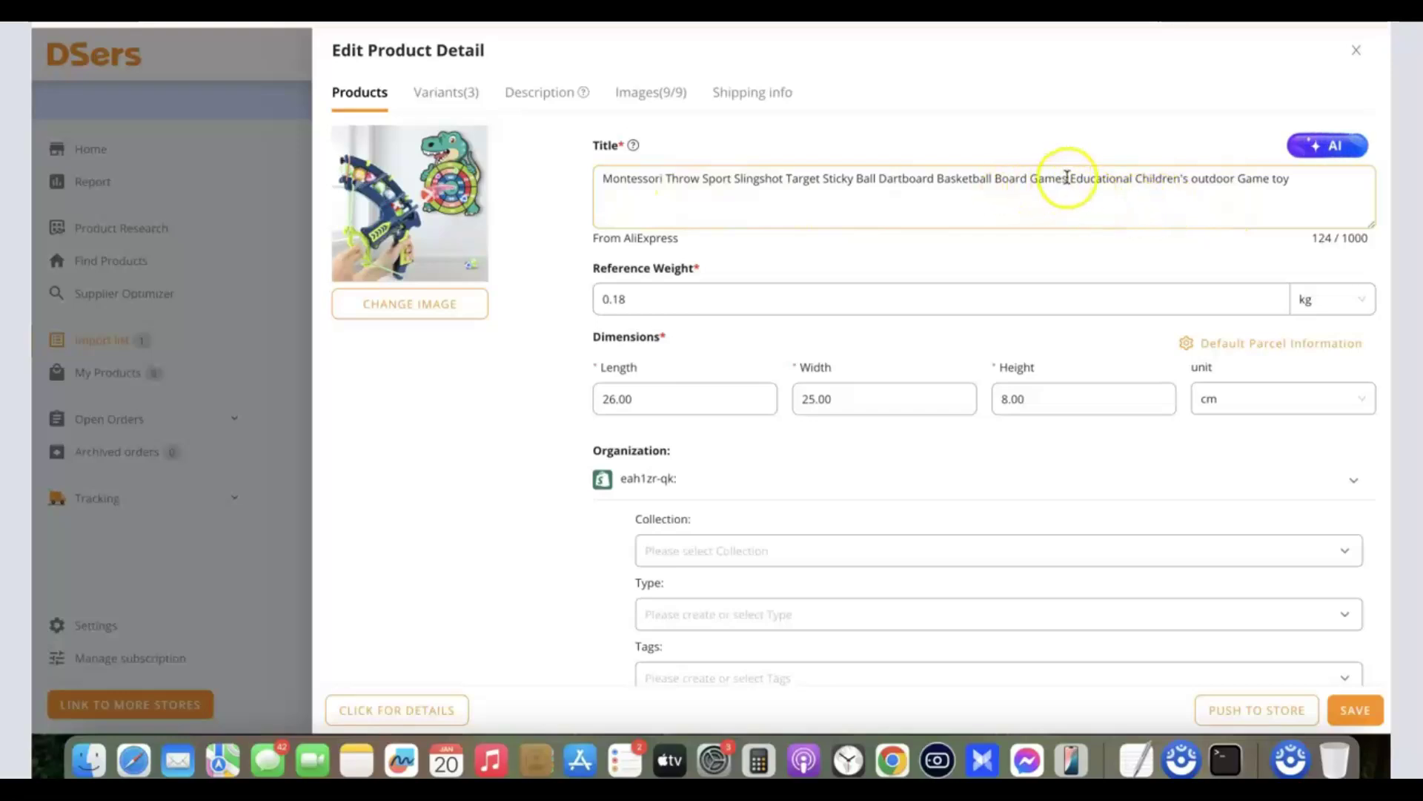
drag(1069, 178, 632, 170)
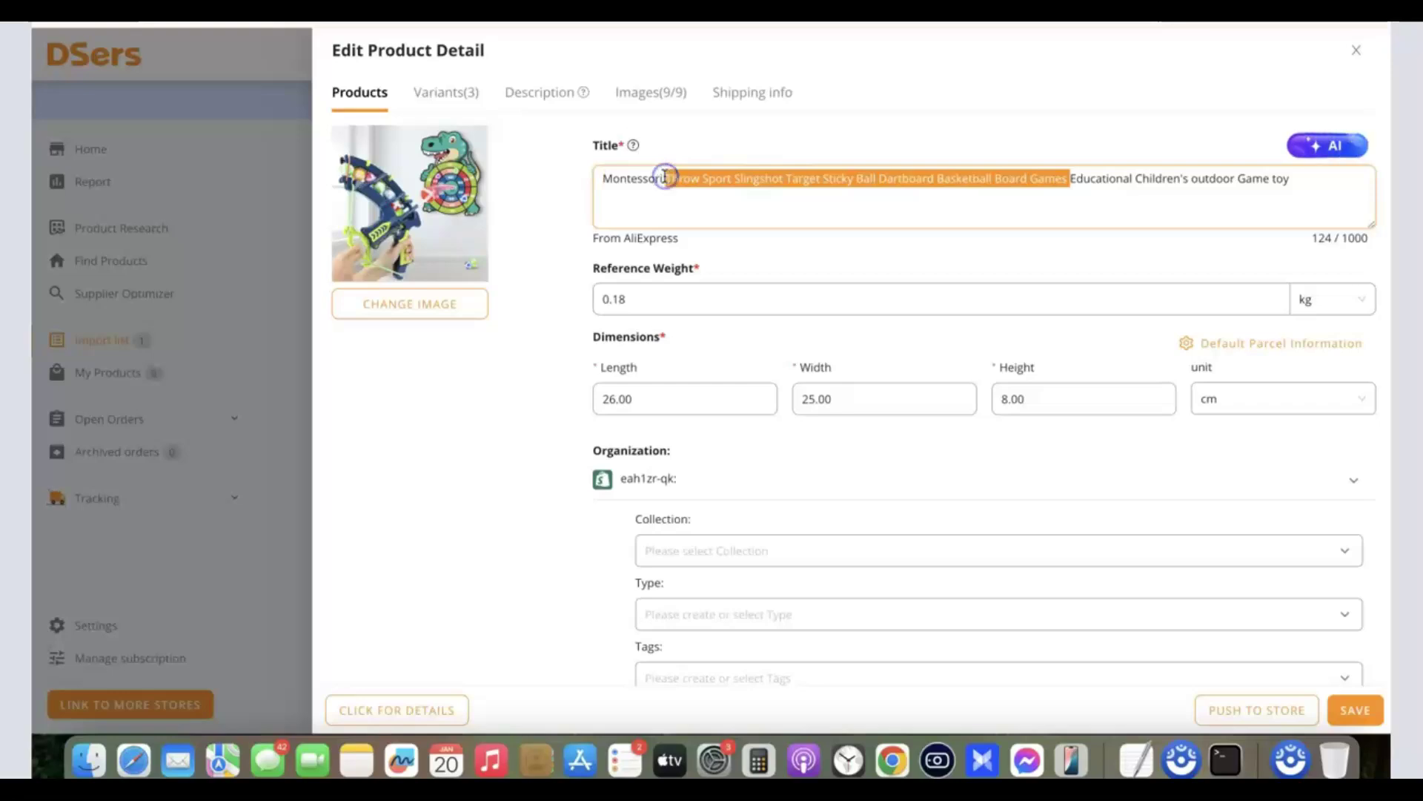
key(BackSpace)
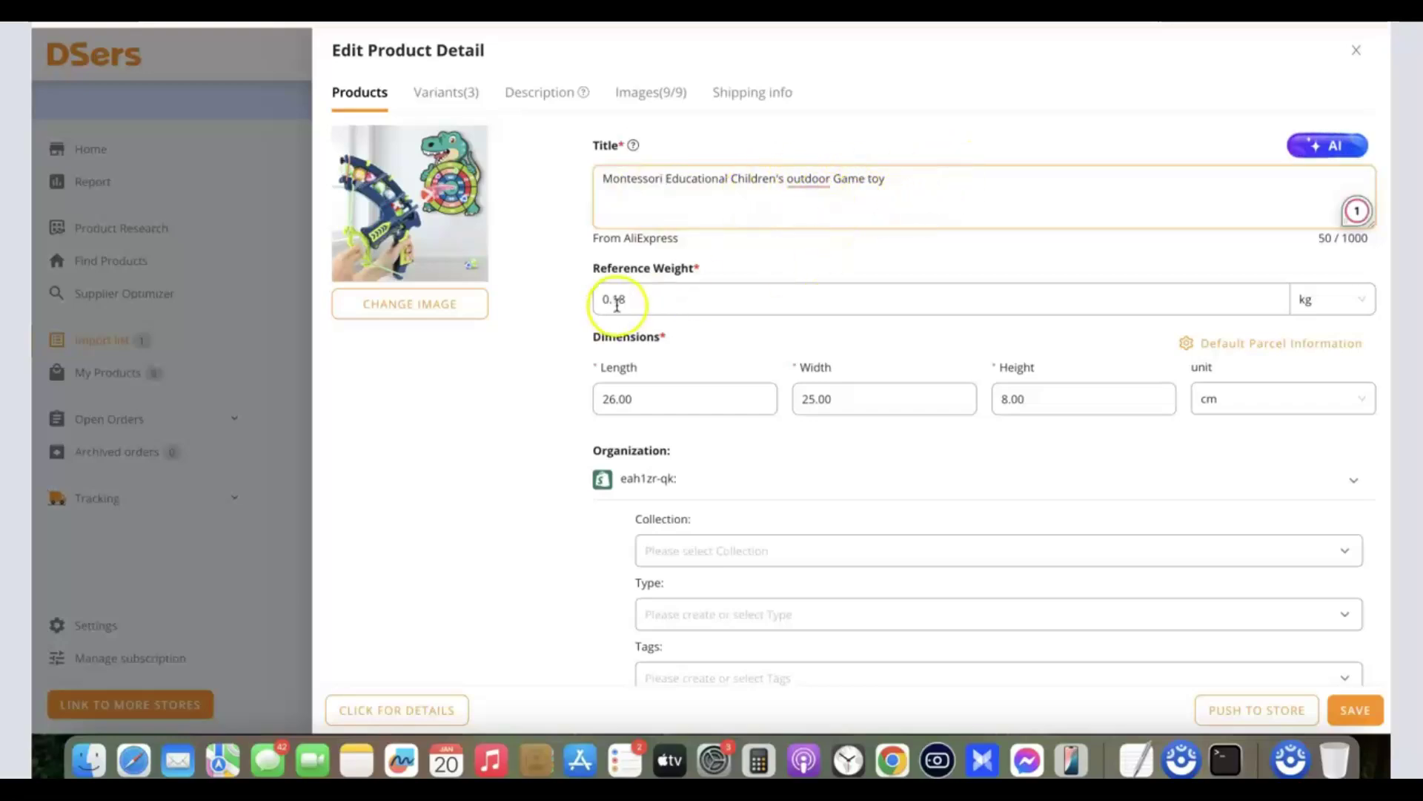
Capitalize 'Outdoor', save the title 'Montessori Educational Children's Outdoor Game toy', and reopen the editor.
click(794, 179)
key(BackSpace)
text(O)
scroll(578, 308, down, 1)
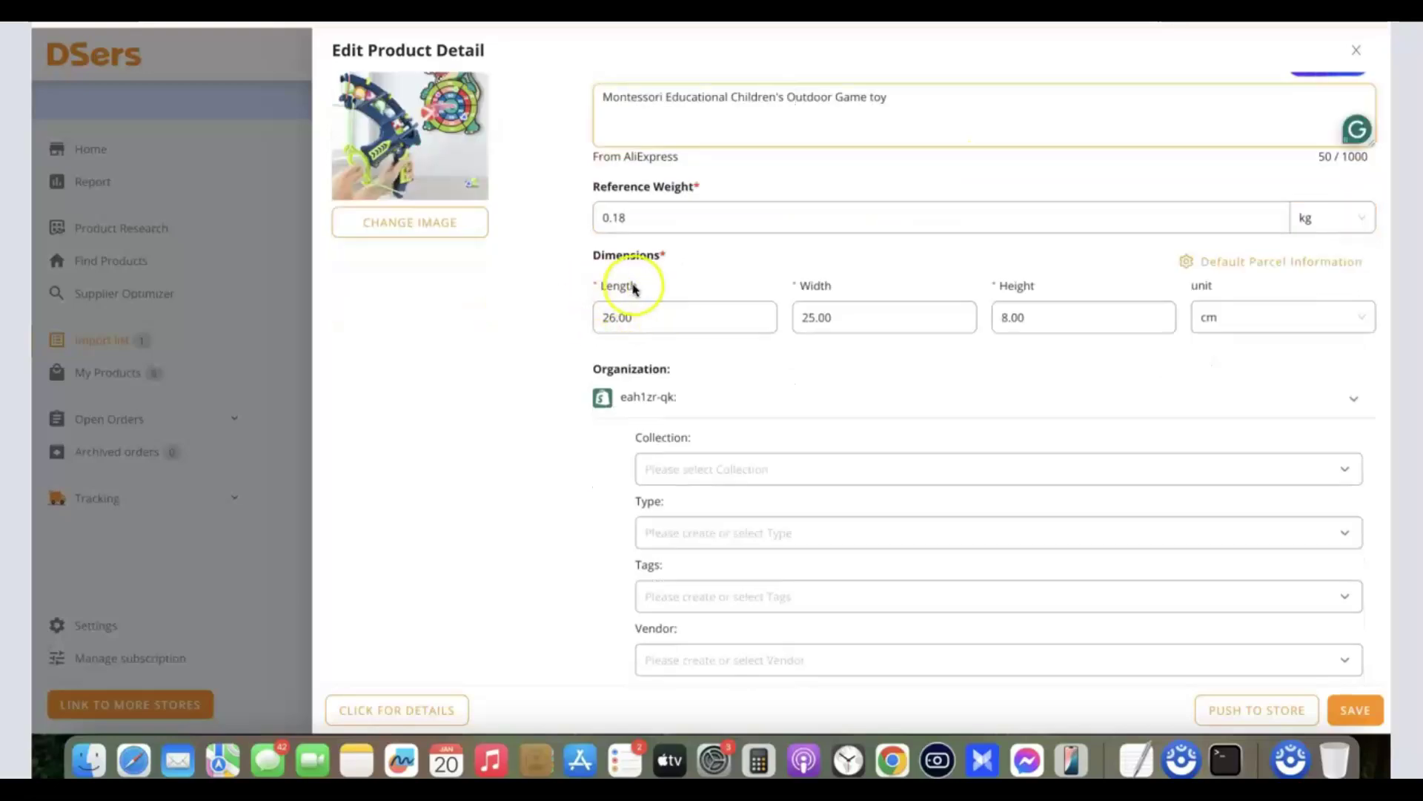
scroll(716, 254, down, 1)
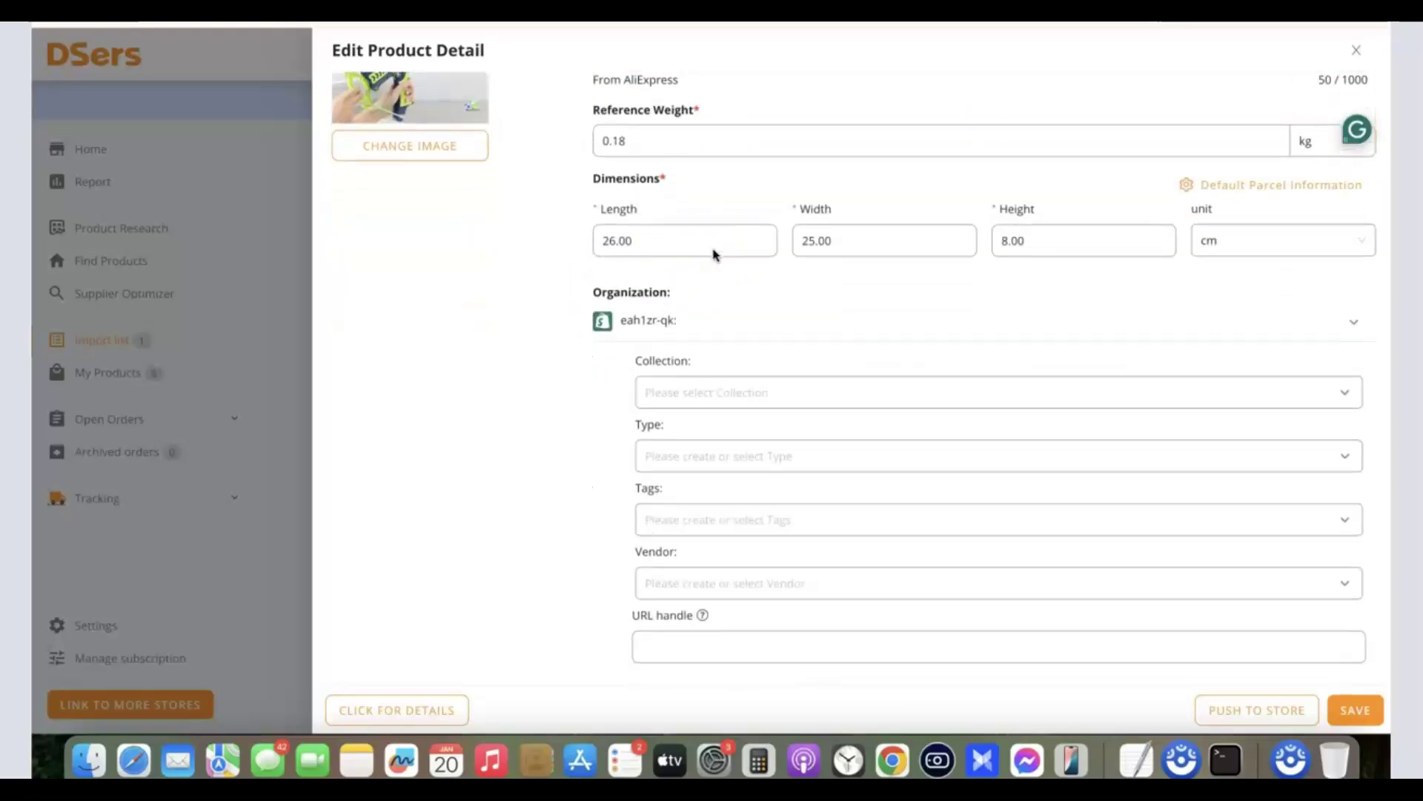
scroll(700, 252, up, 2)
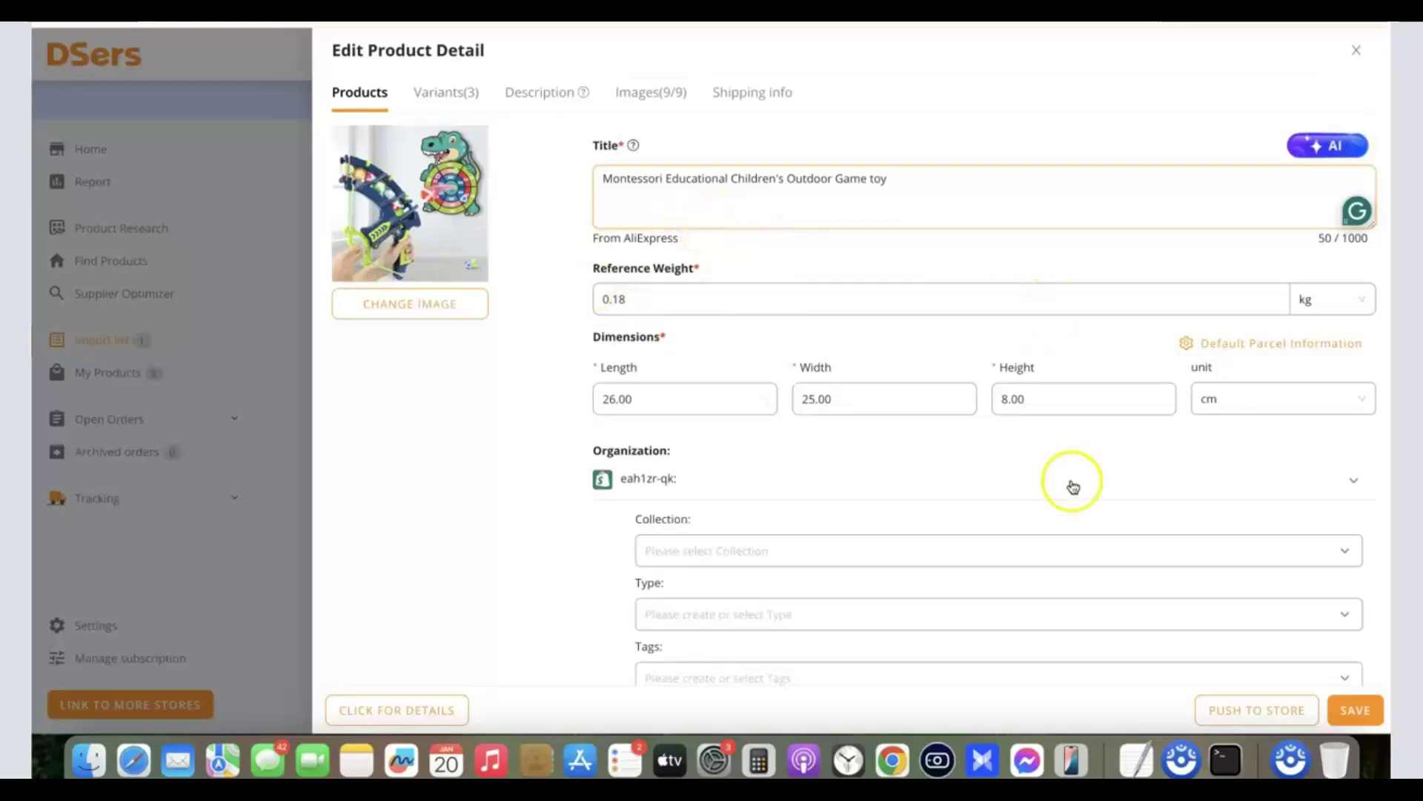
click(1367, 711)
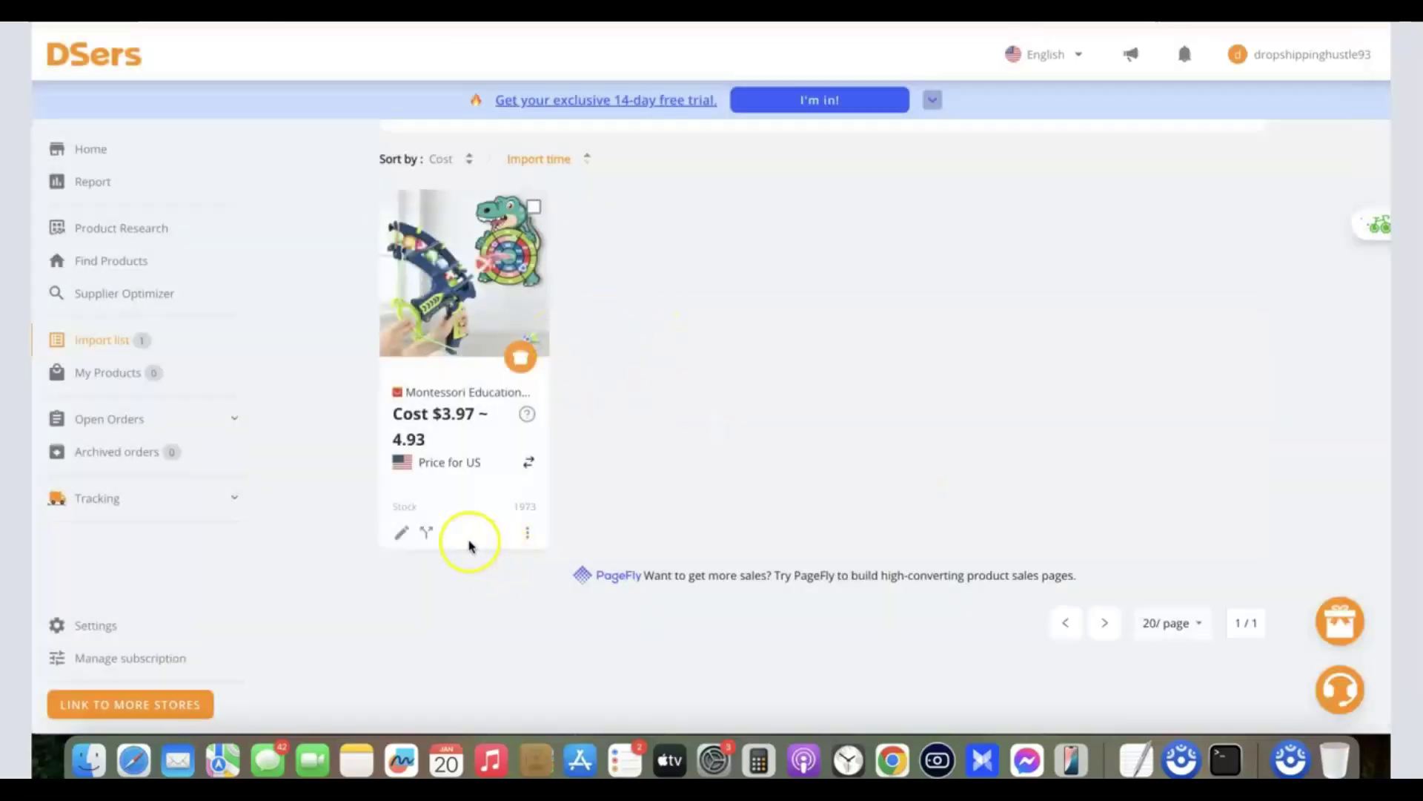
click(401, 532)
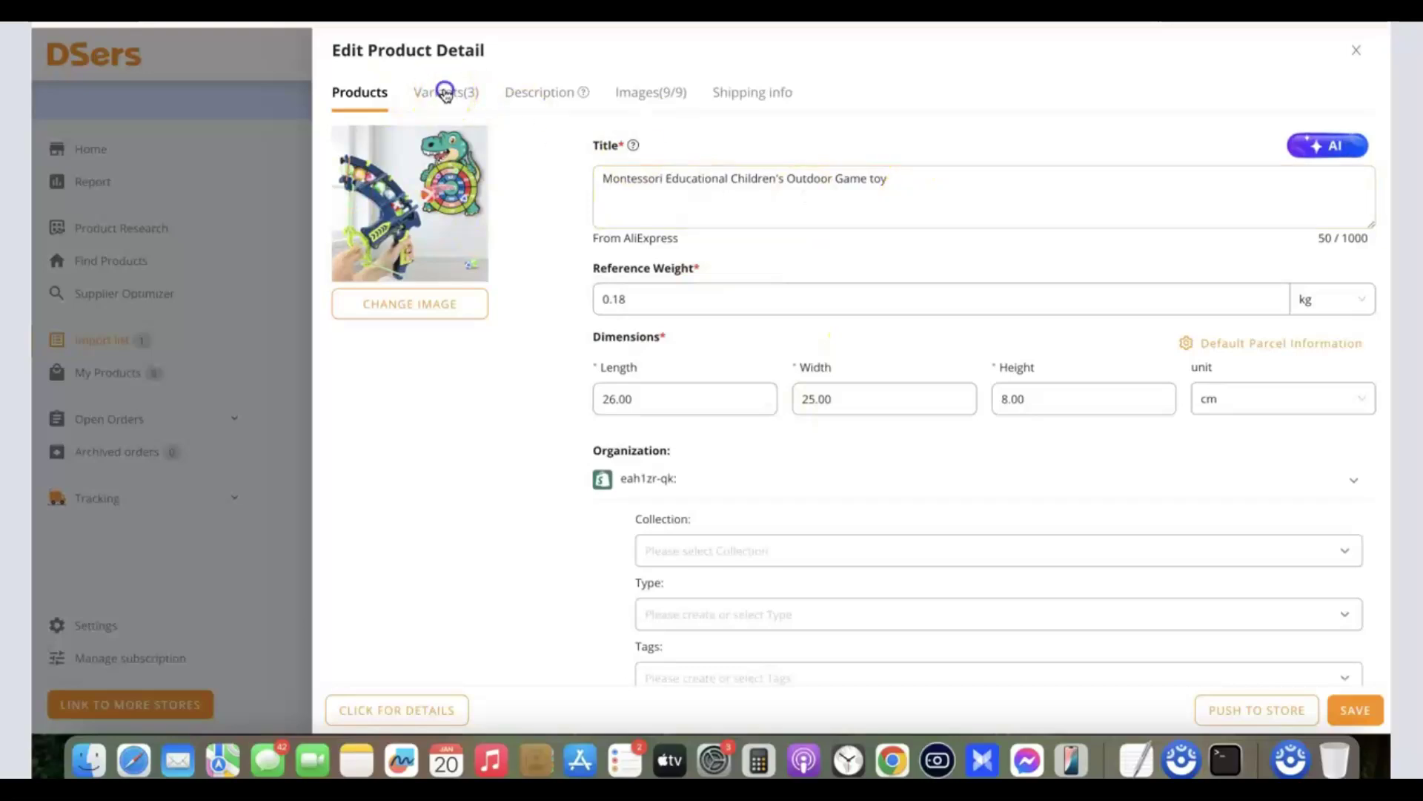
Delete the Blue and Orange variants, keeping only the green one at $4.93, and save.
click(444, 94)
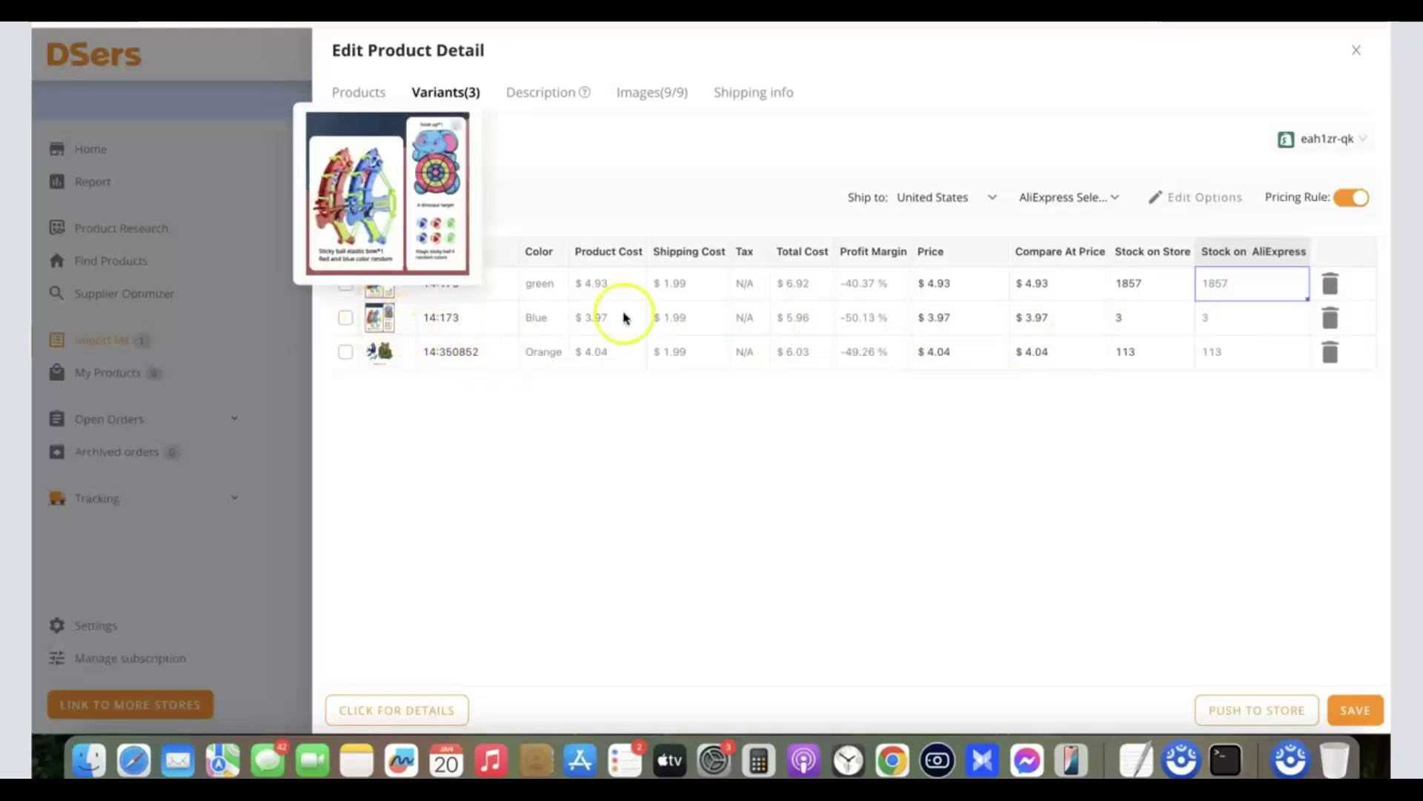
click(1330, 320)
click(877, 197)
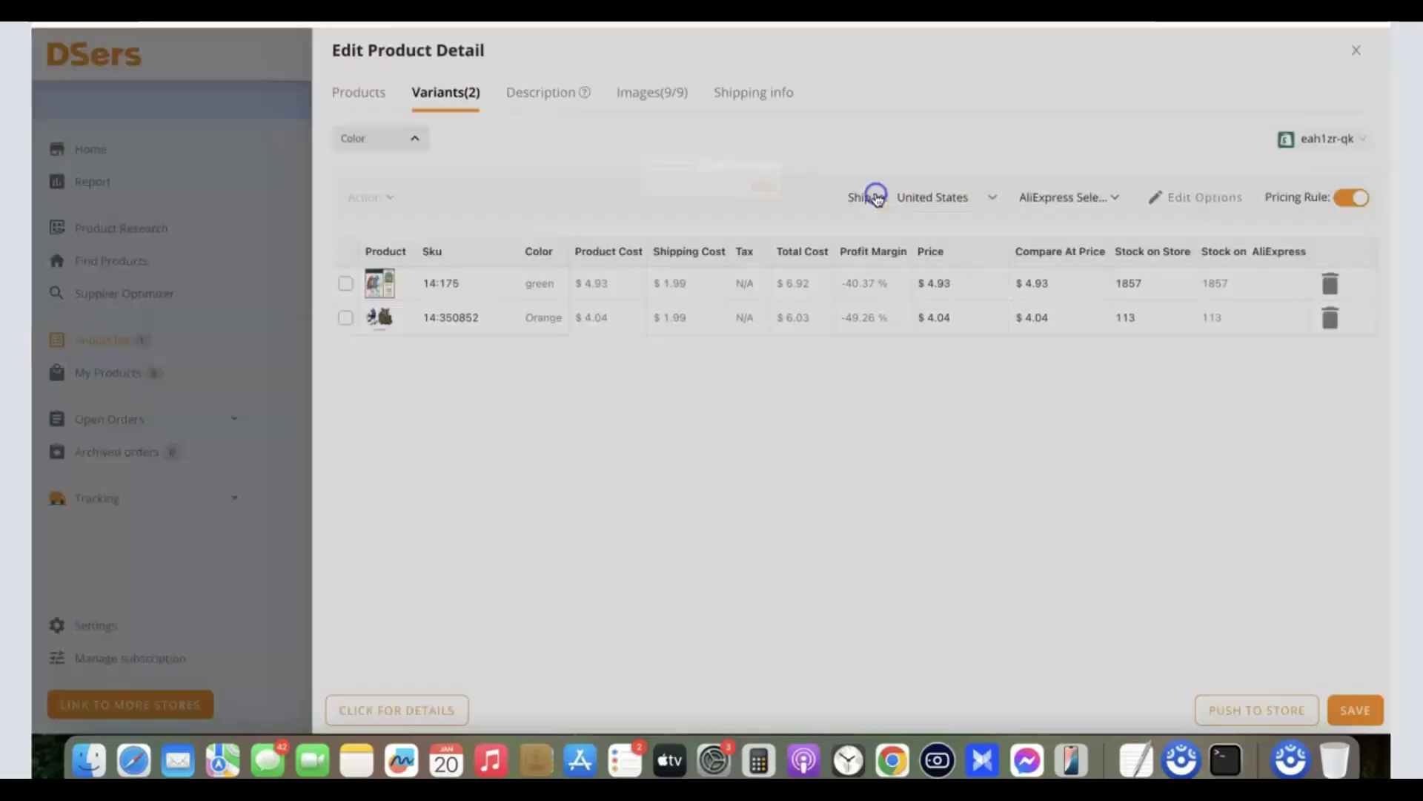
click(1332, 319)
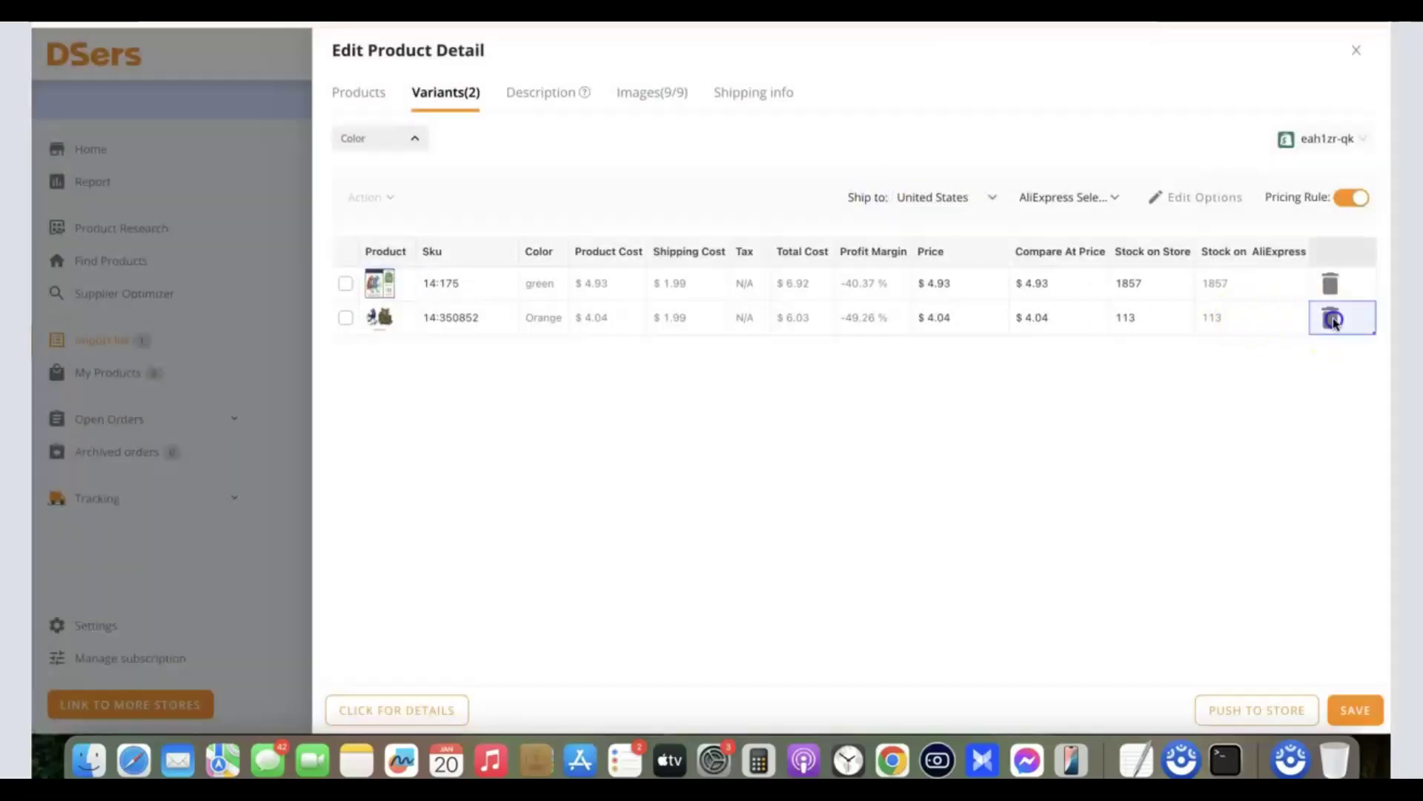
click(897, 200)
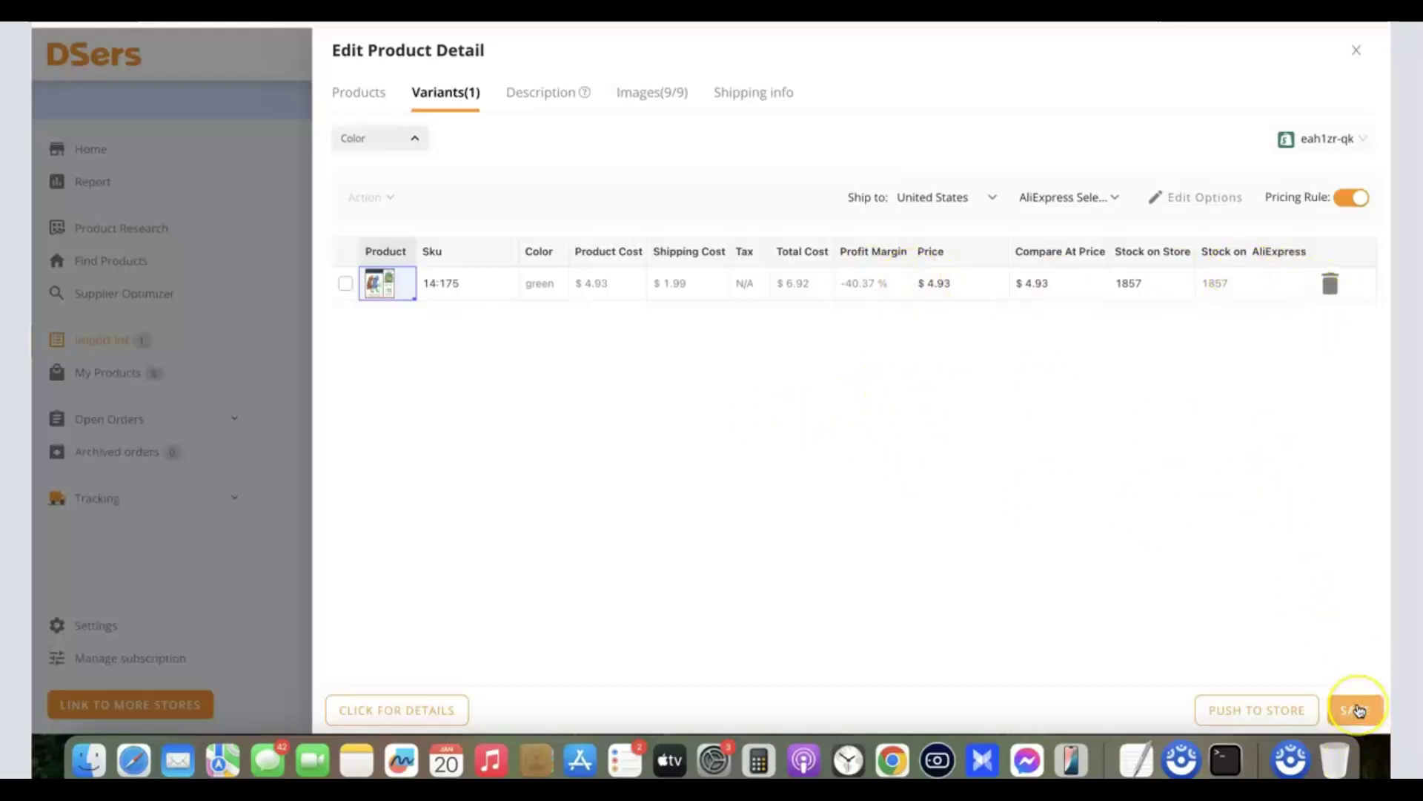
click(1359, 710)
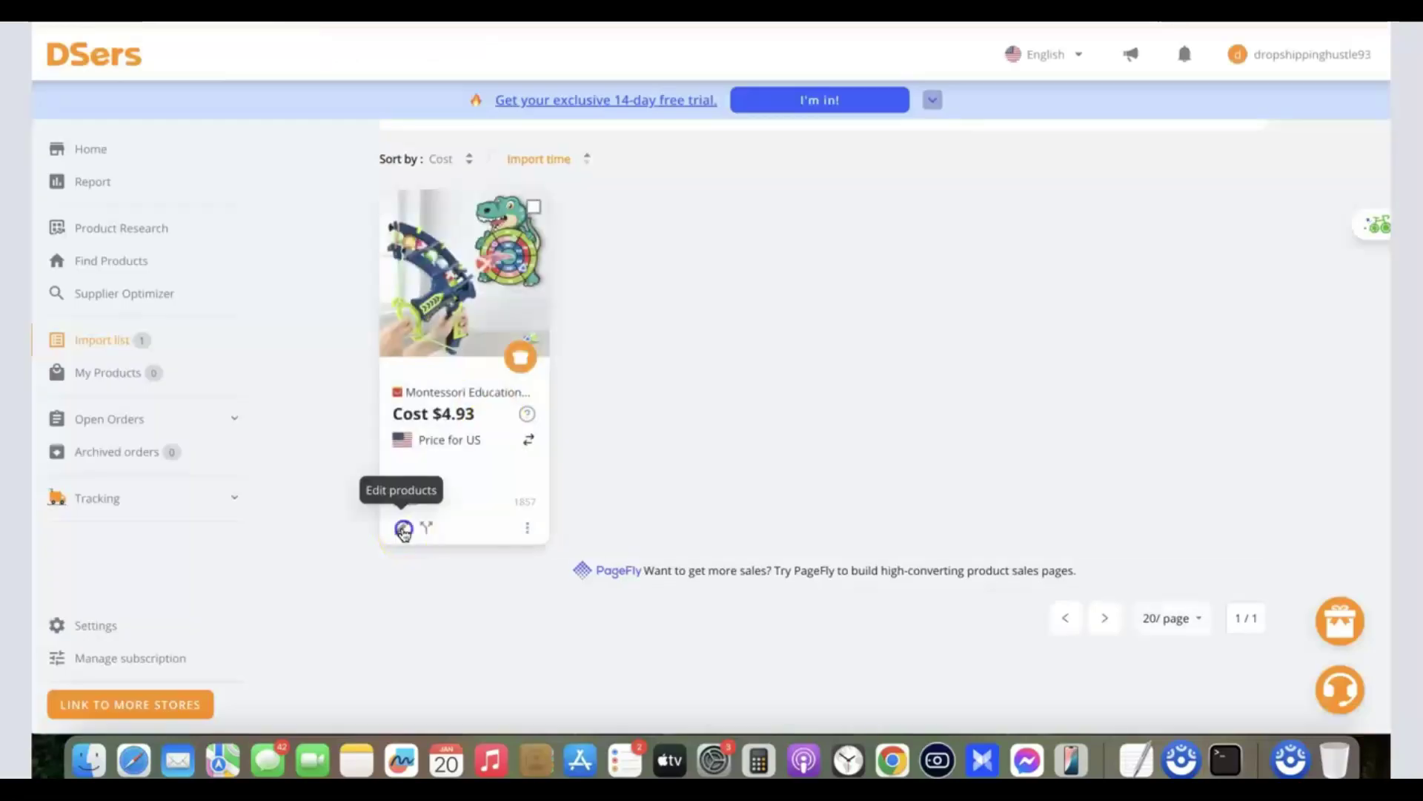
Reopen the product editor, confirm the single green variant, and view the Specifications and Overview description.
click(403, 530)
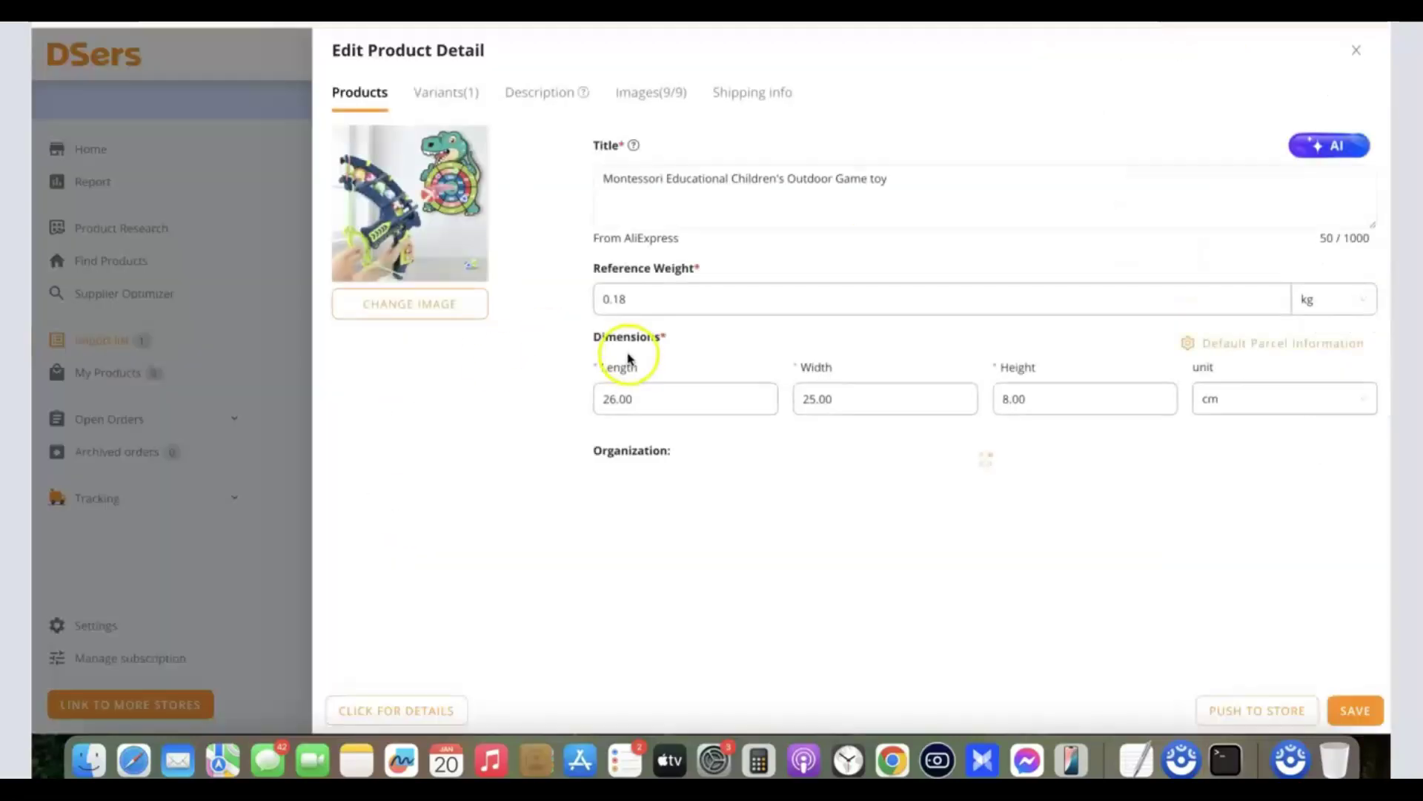
click(451, 93)
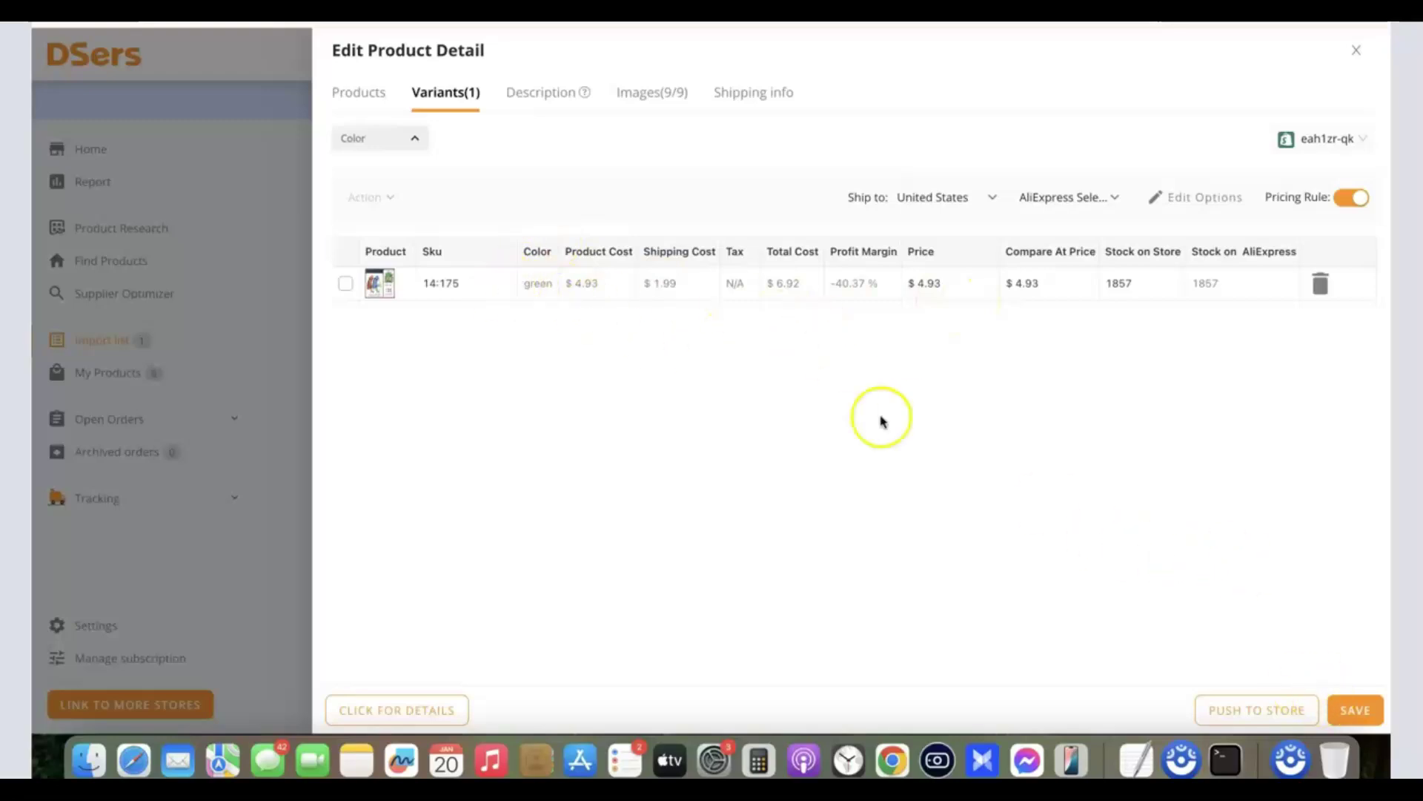
click(523, 90)
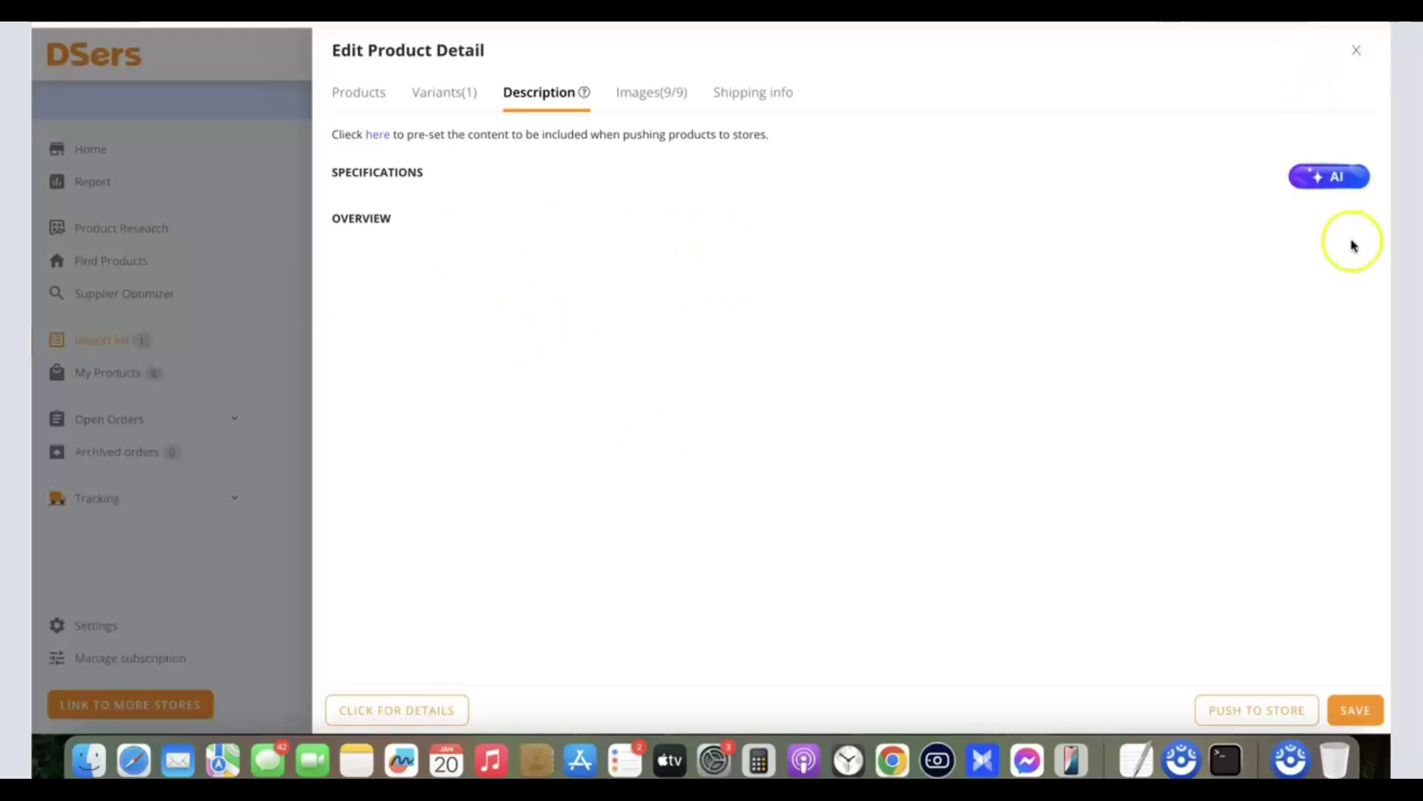
click(1347, 186)
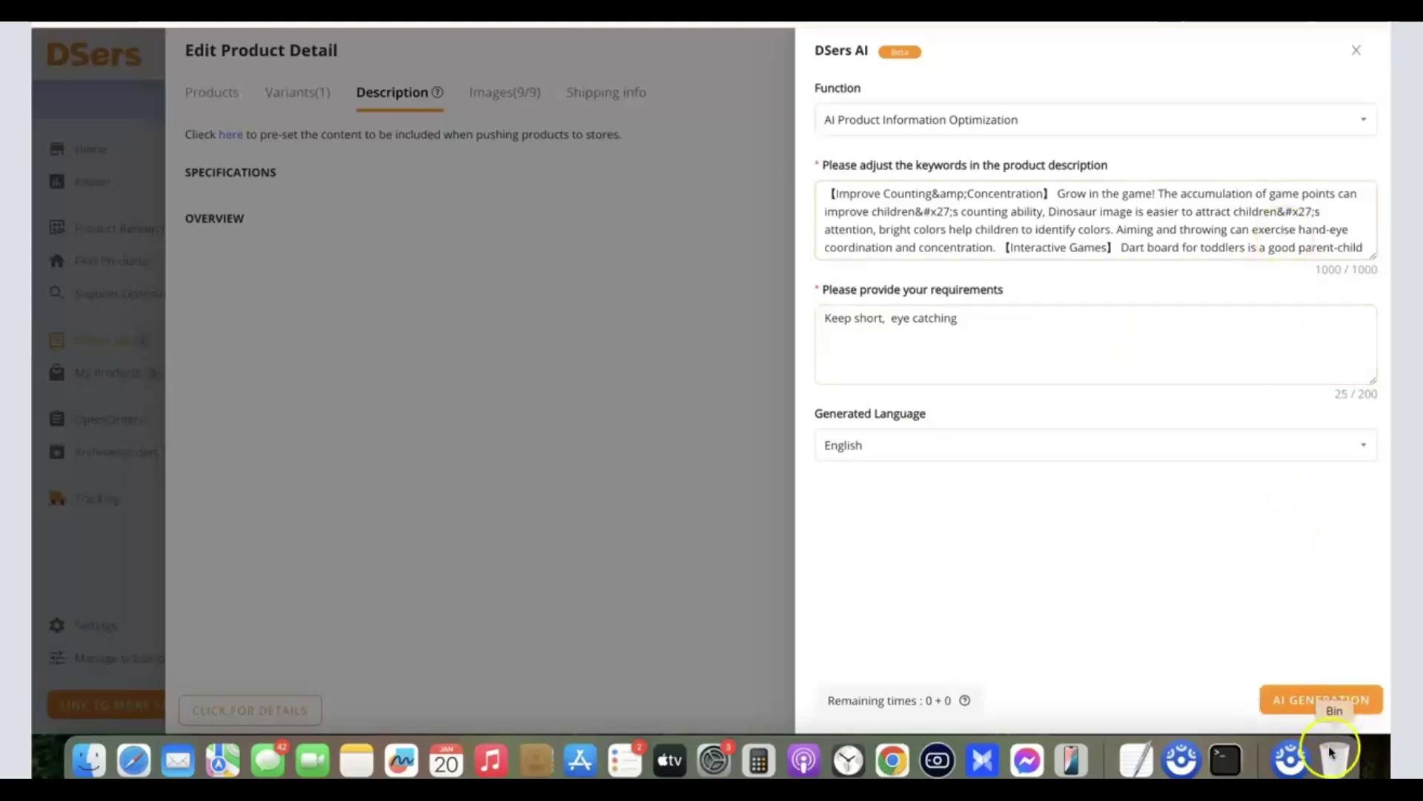
click(1356, 50)
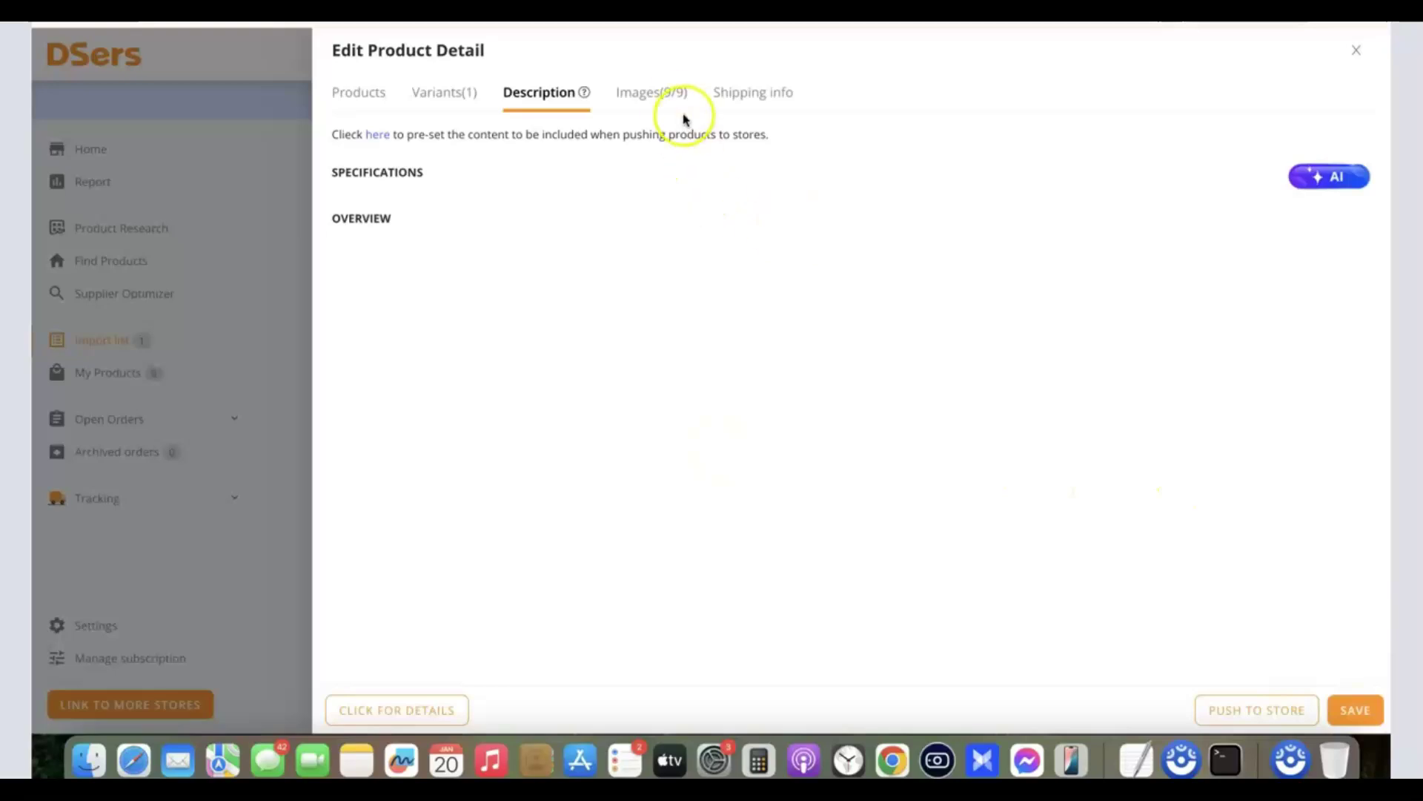
Review the Images (9/9) and Shipping info tabs, then save the product at $4.93.
click(649, 89)
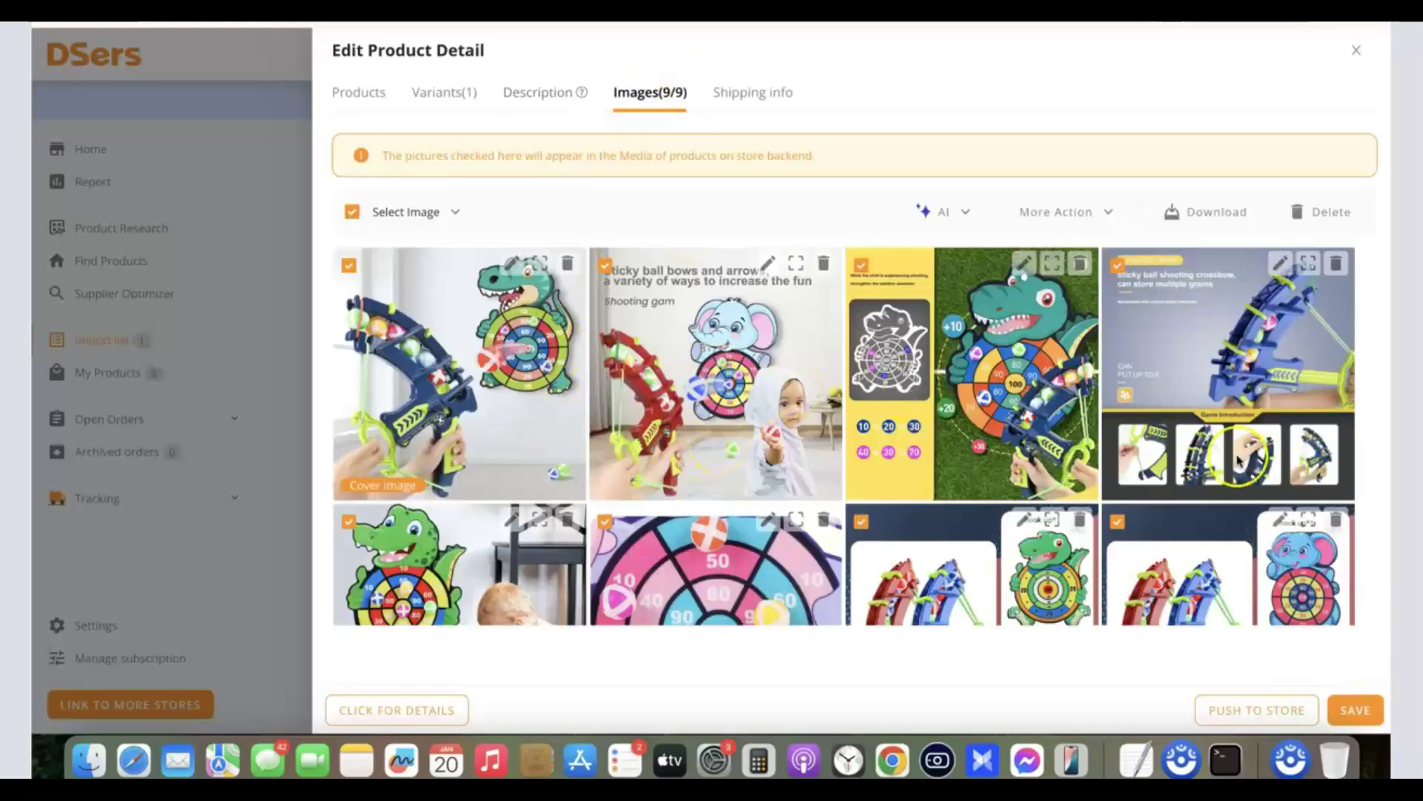
scroll(1123, 360, down, 3)
scroll(1121, 360, down, 1)
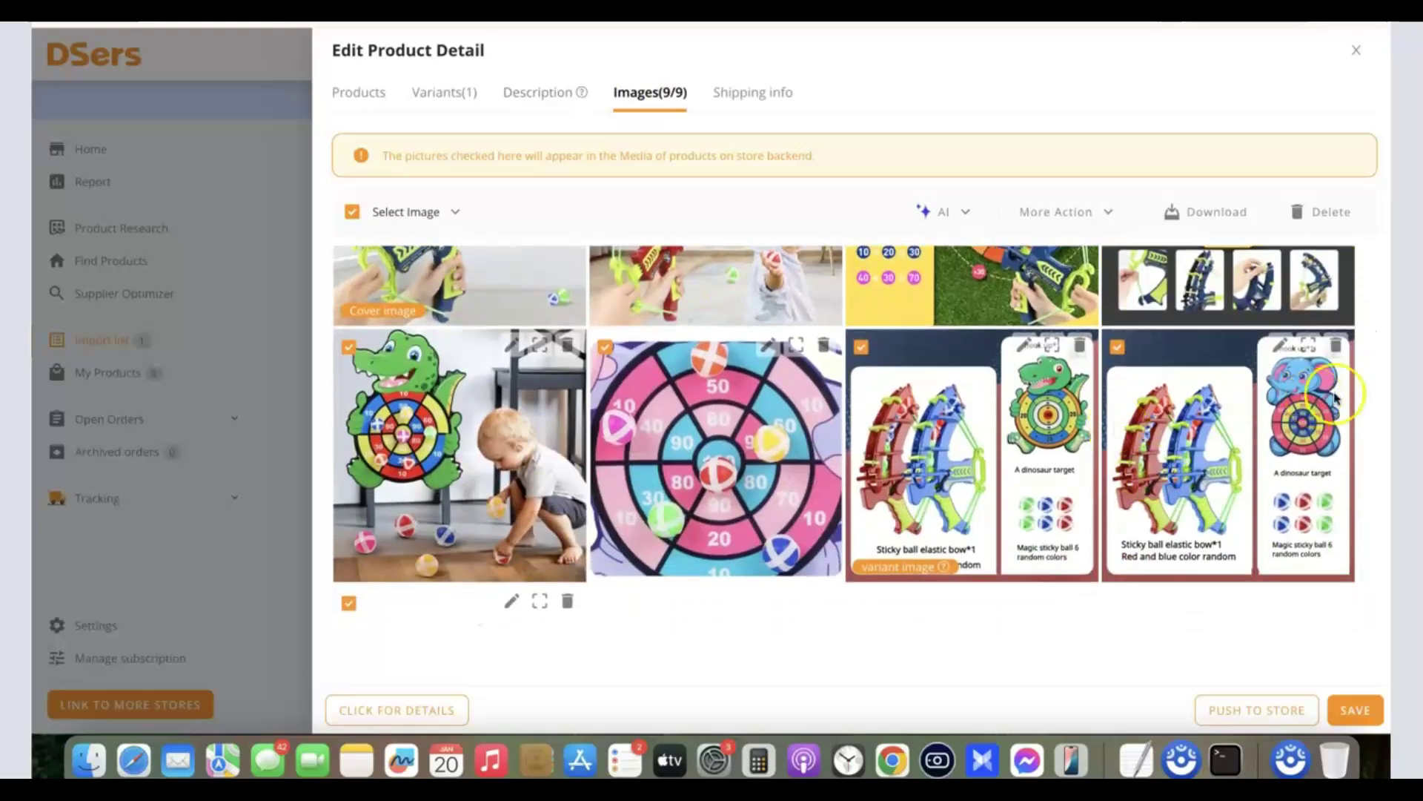
scroll(786, 333, up, 2)
click(752, 92)
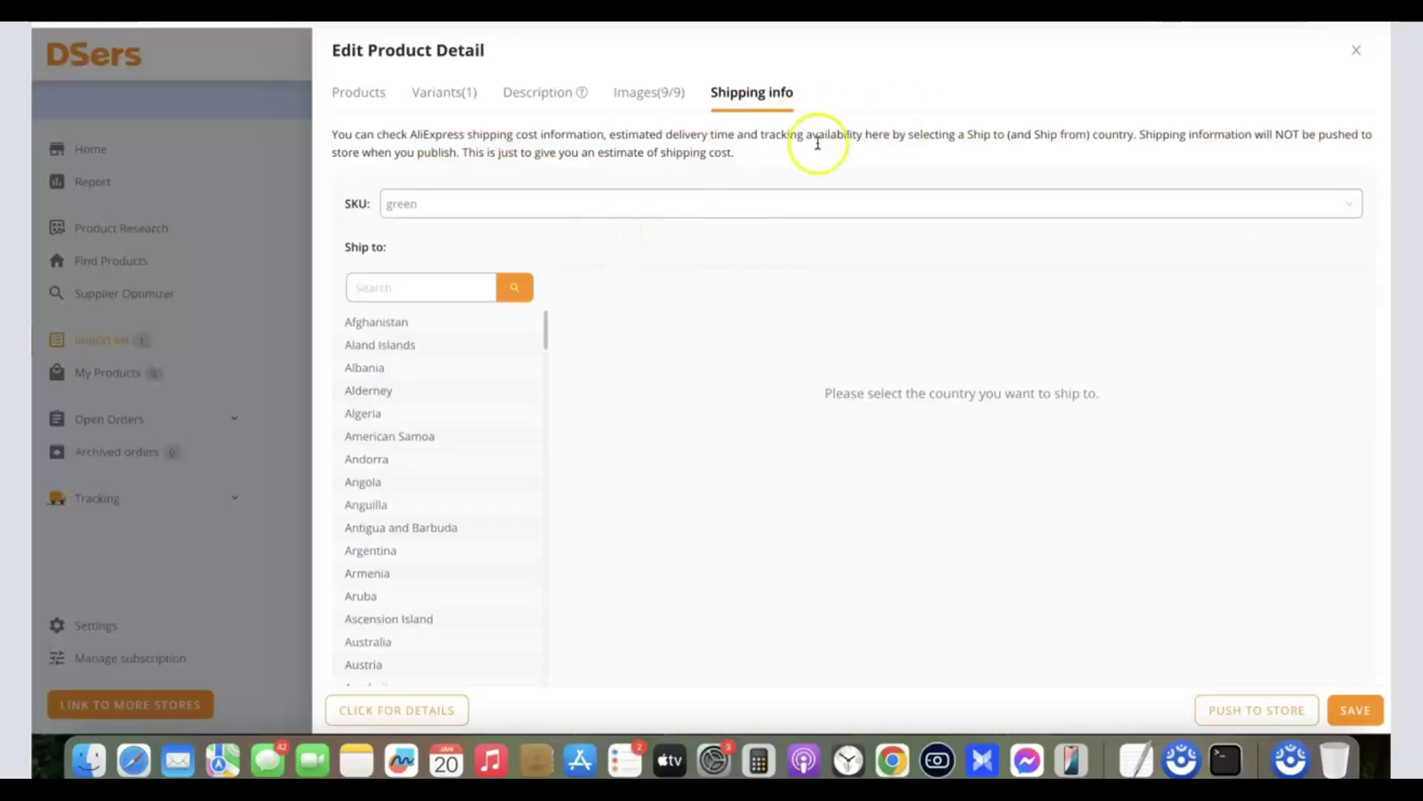
scroll(933, 261, down, 3)
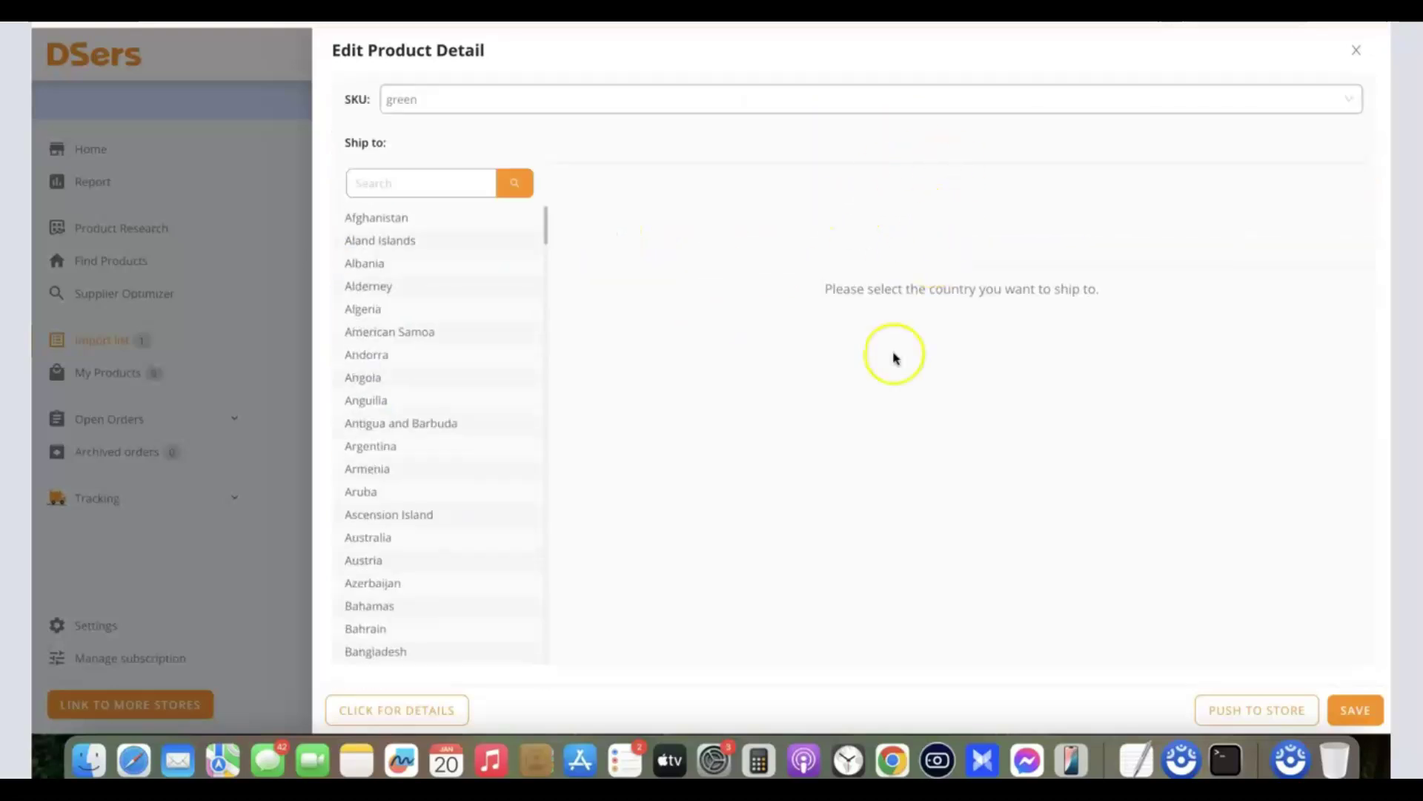
scroll(882, 370, up, 3)
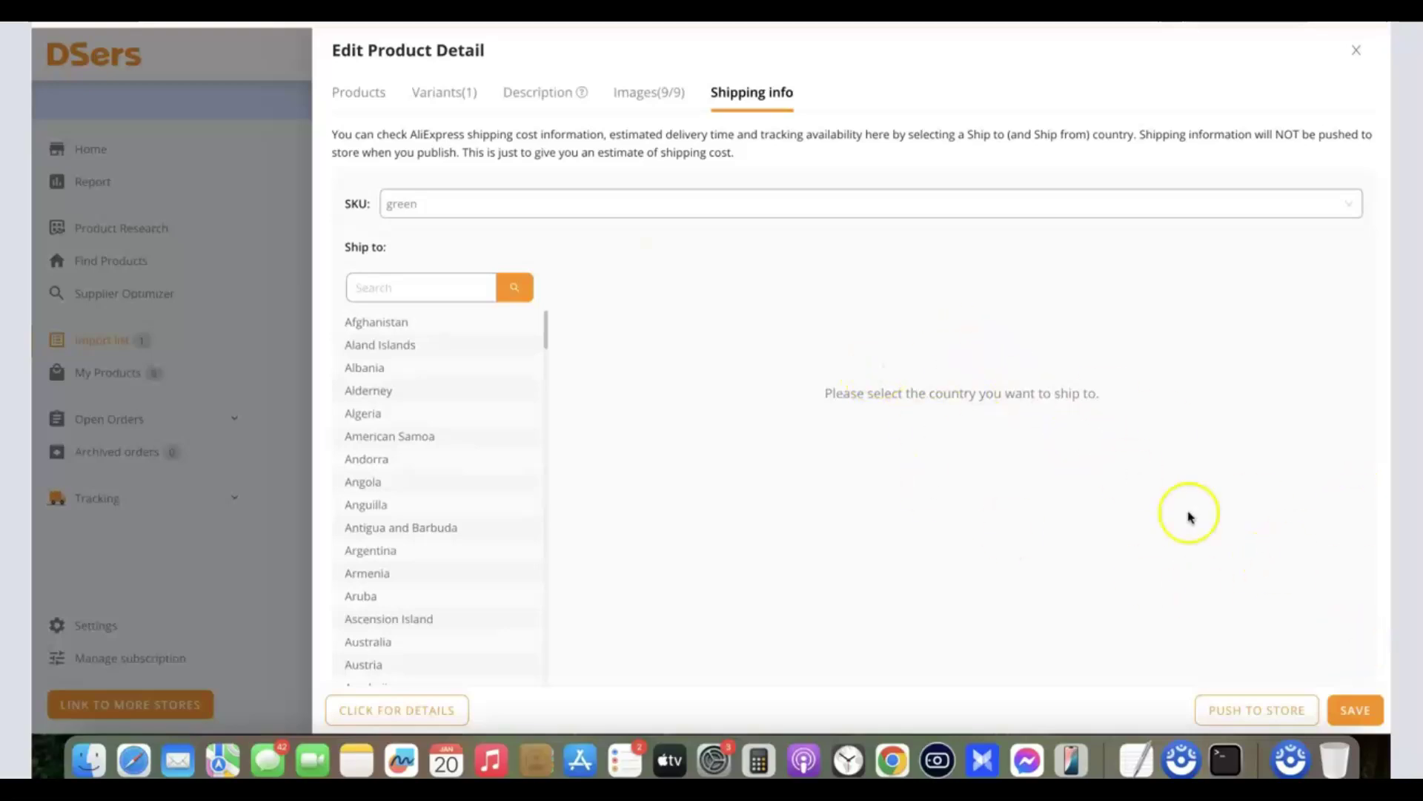
click(1354, 710)
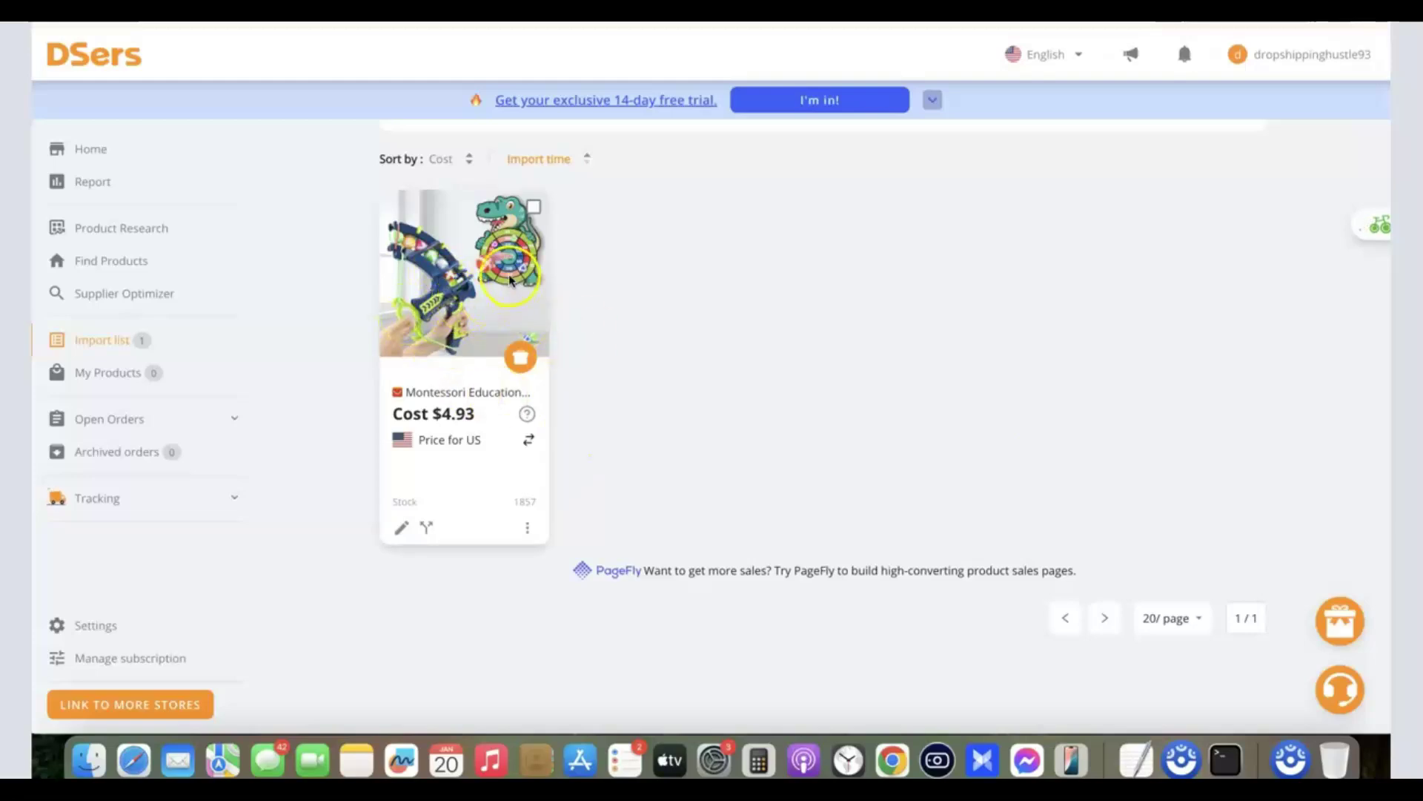
Push the Montessori toy to the Shopify store.
click(520, 355)
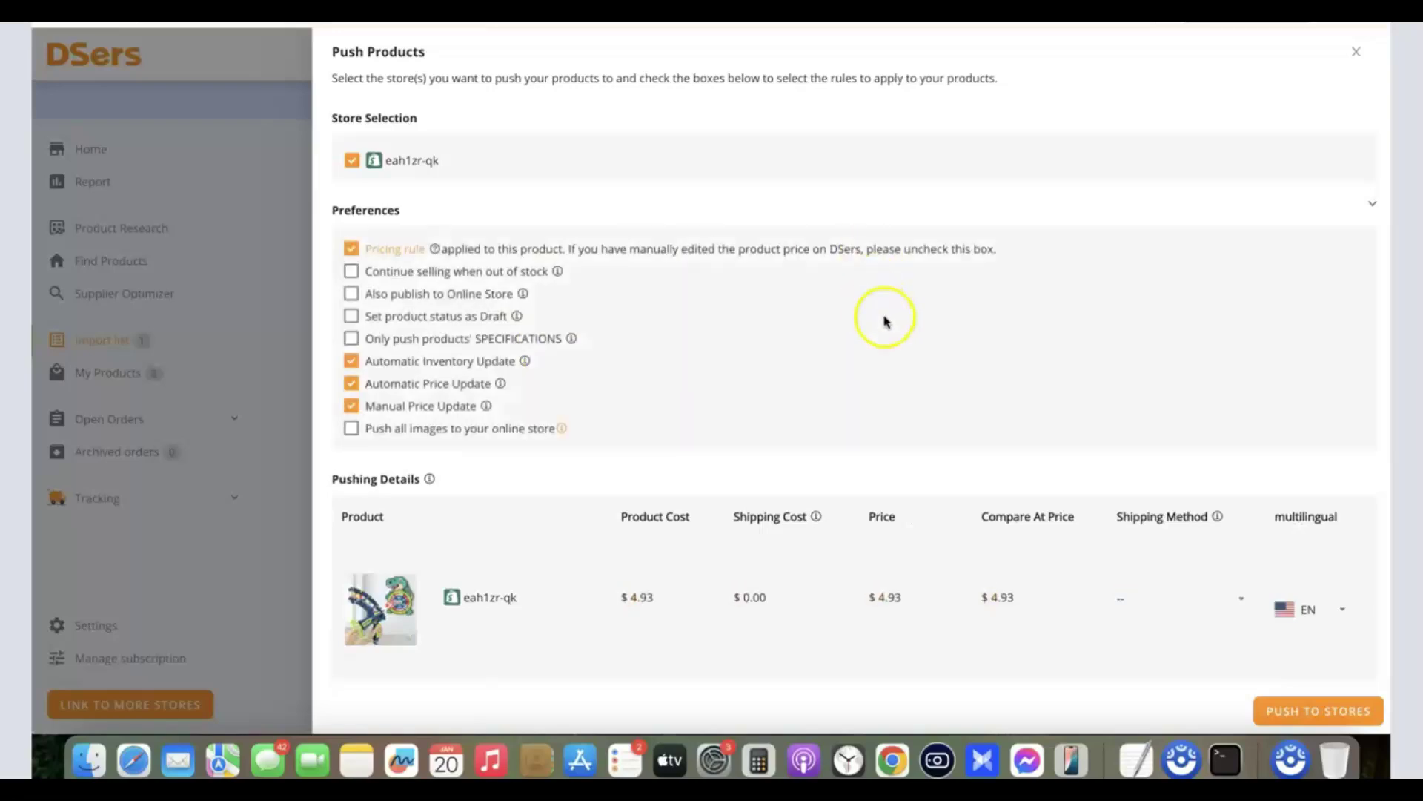
scroll(949, 393, down, 1)
scroll(949, 393, down, 2)
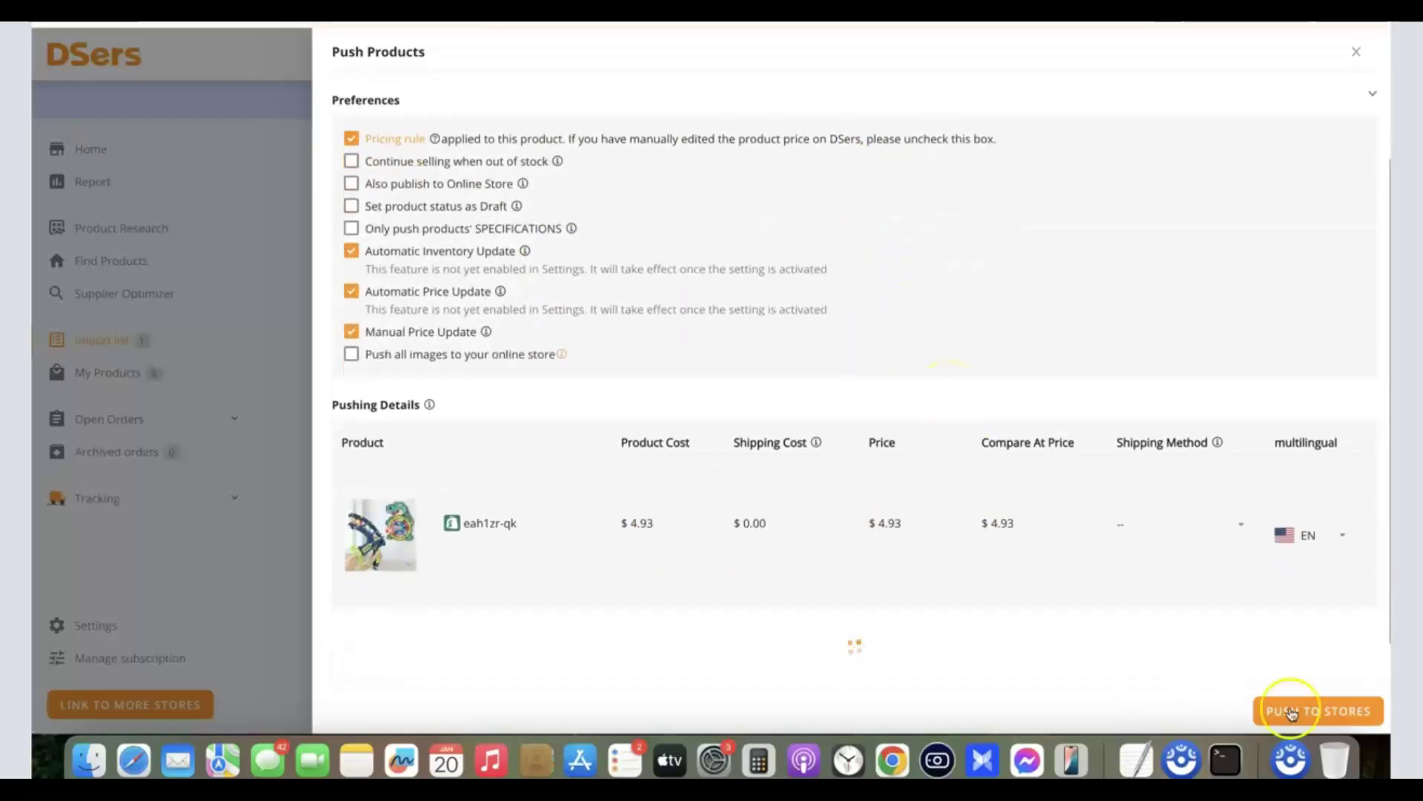
click(1306, 716)
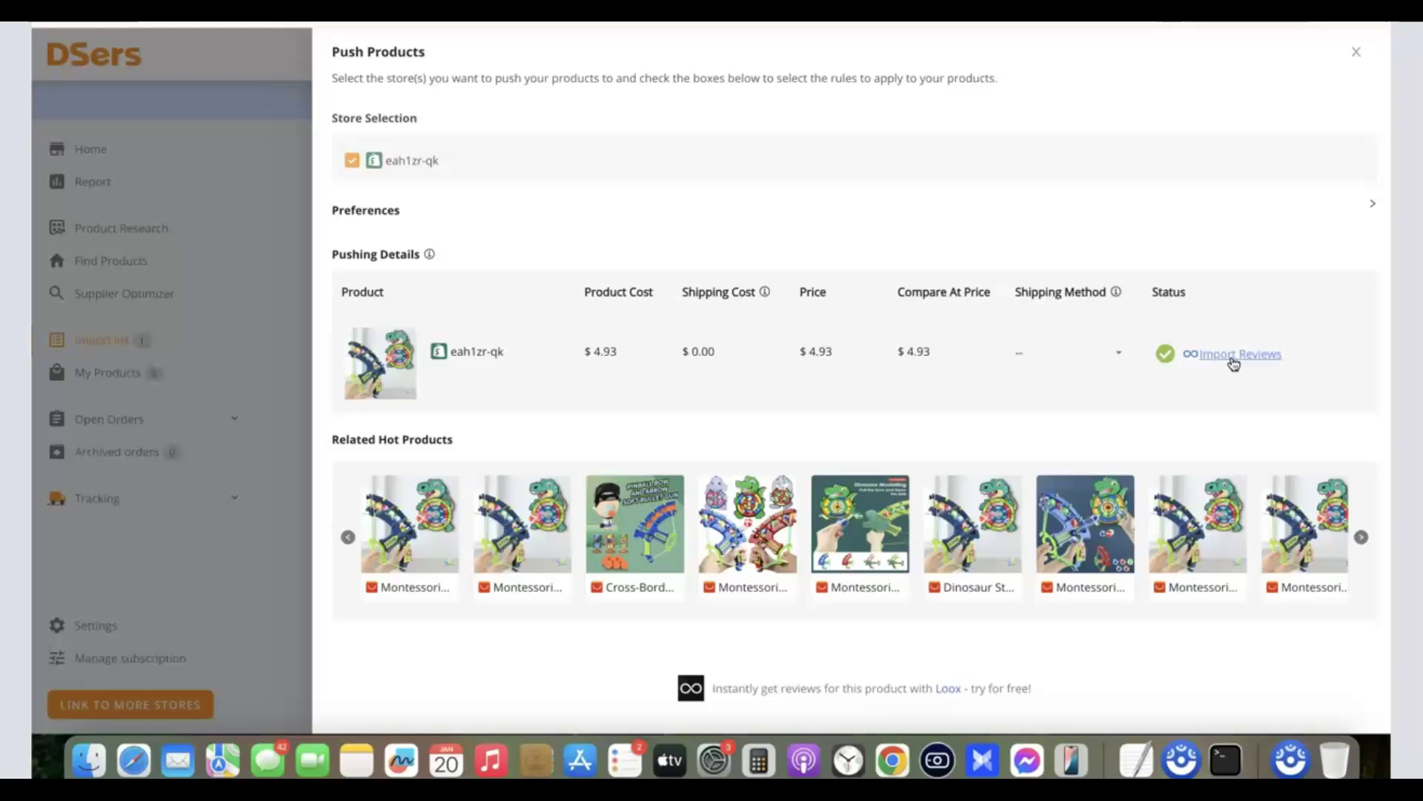
Check the successful push status and go to Import Reviews for the pushed product.
click(1014, 164)
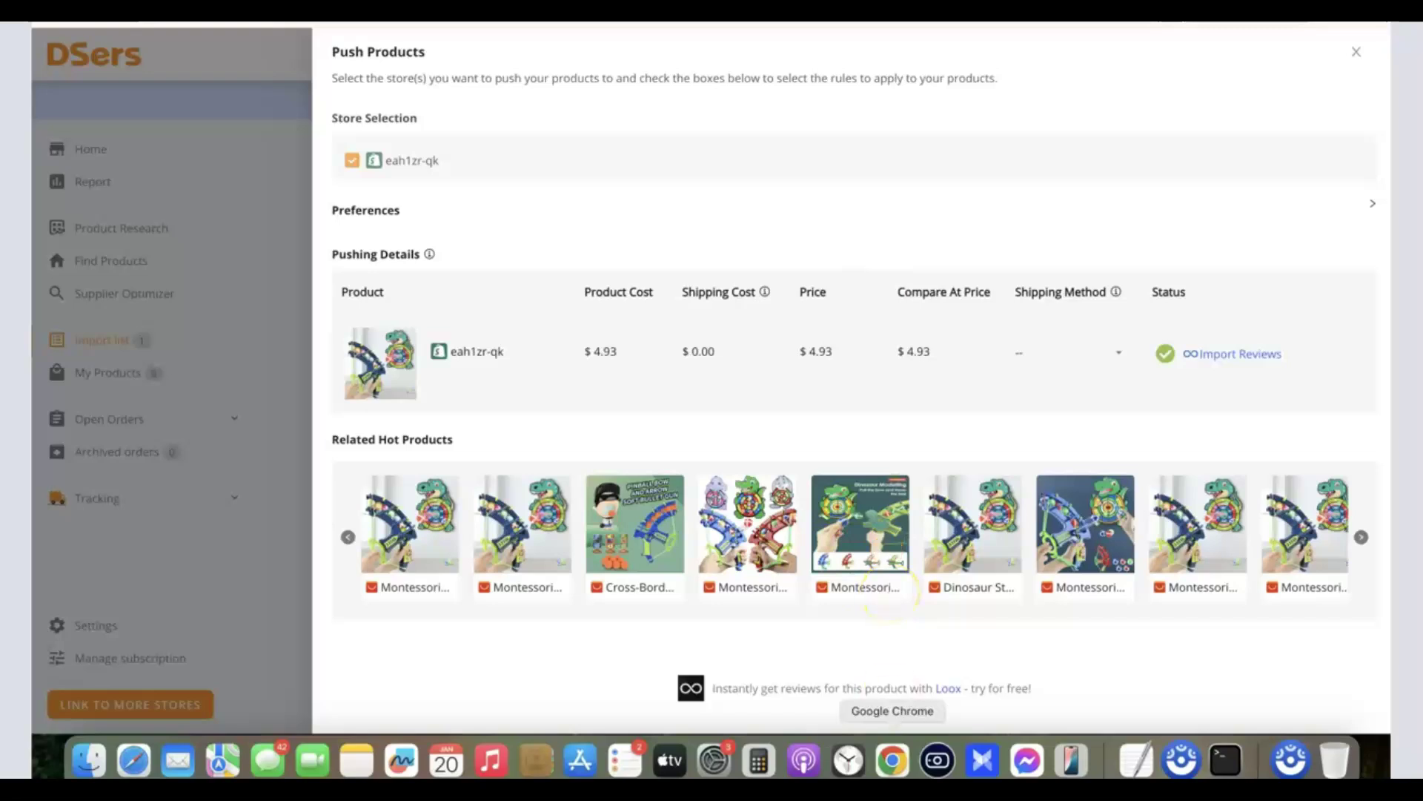
scroll(874, 667, up, 3)
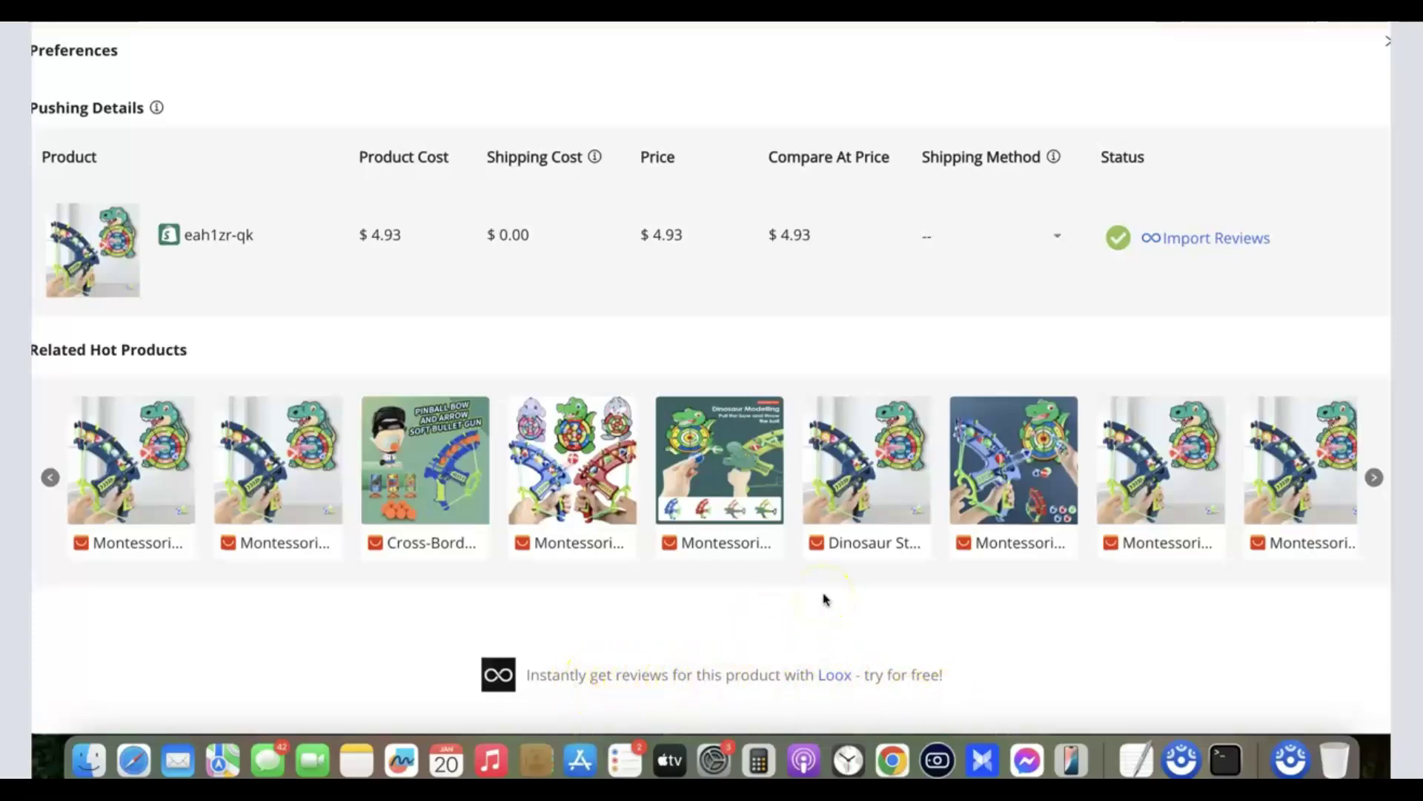
scroll(860, 629, down, 3)
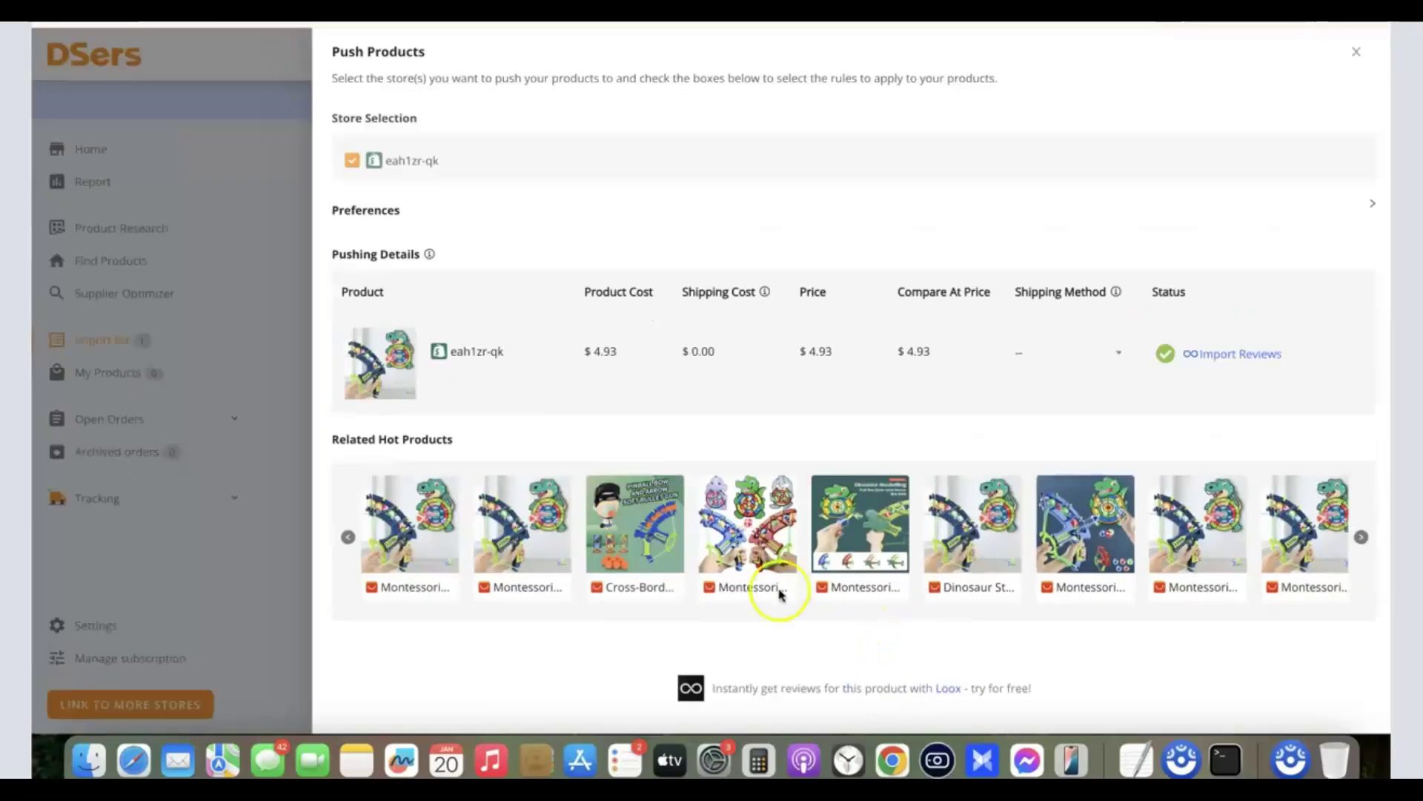
click(1228, 358)
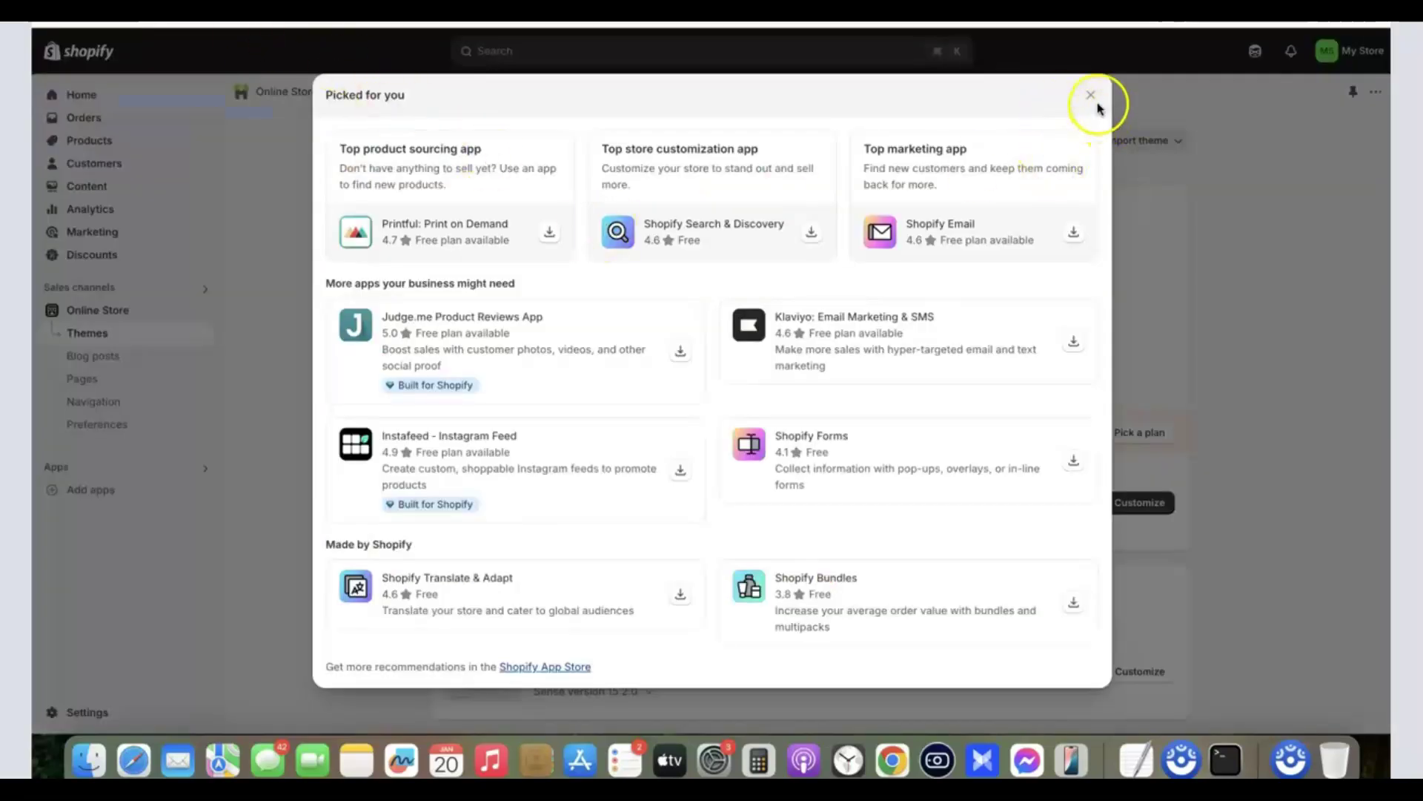
Dismiss the Picked for you app recommendations and open the Shopify Products list.
click(1090, 95)
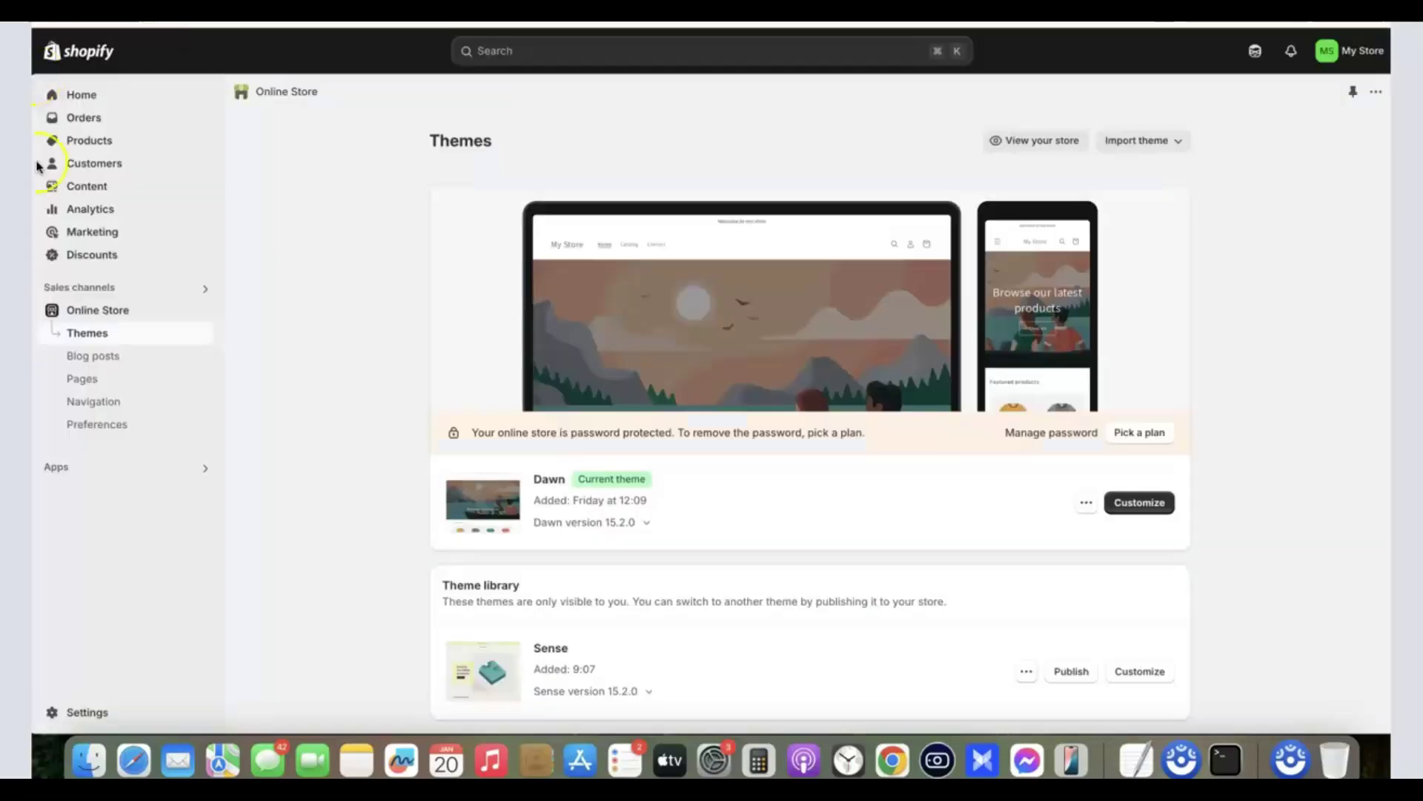
click(653, 338)
click(67, 139)
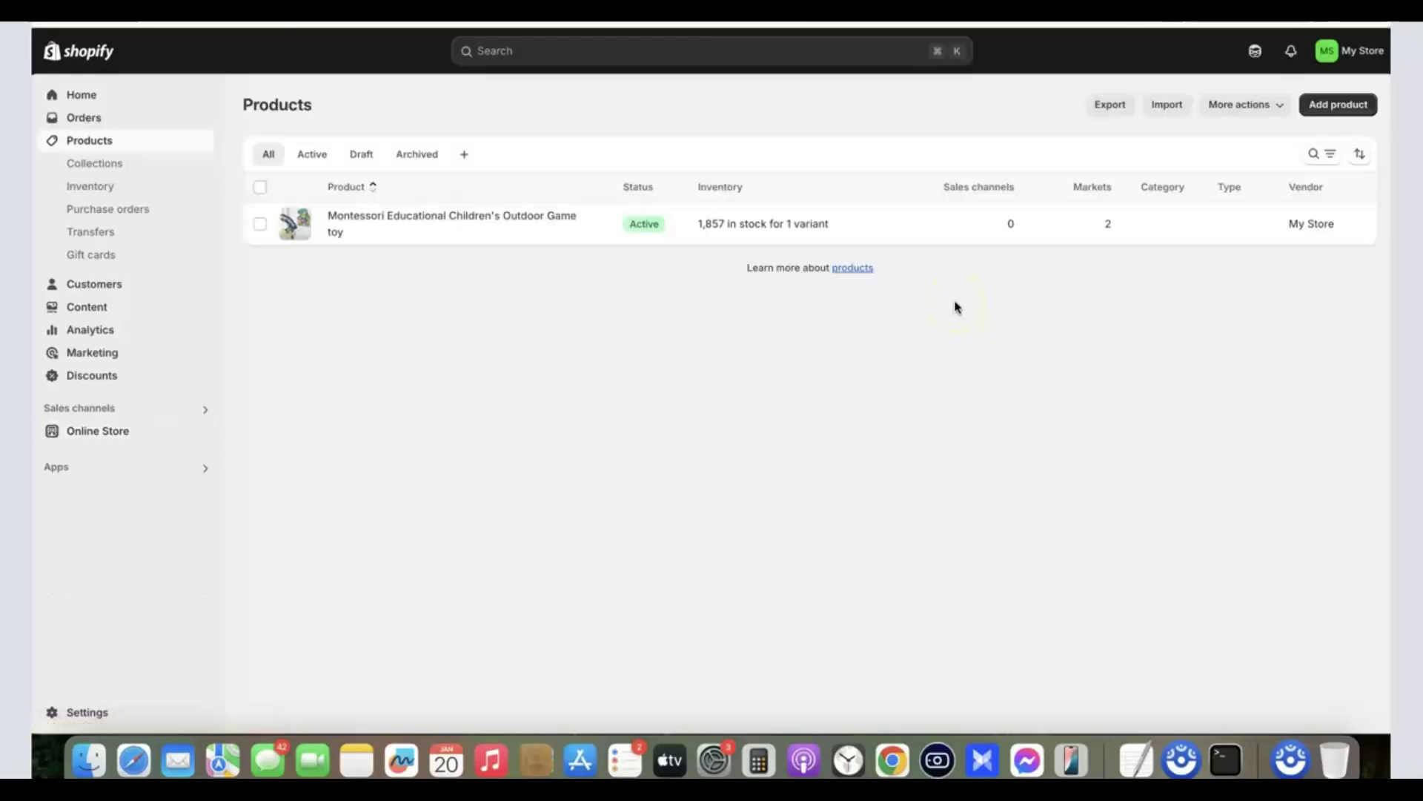
click(607, 224)
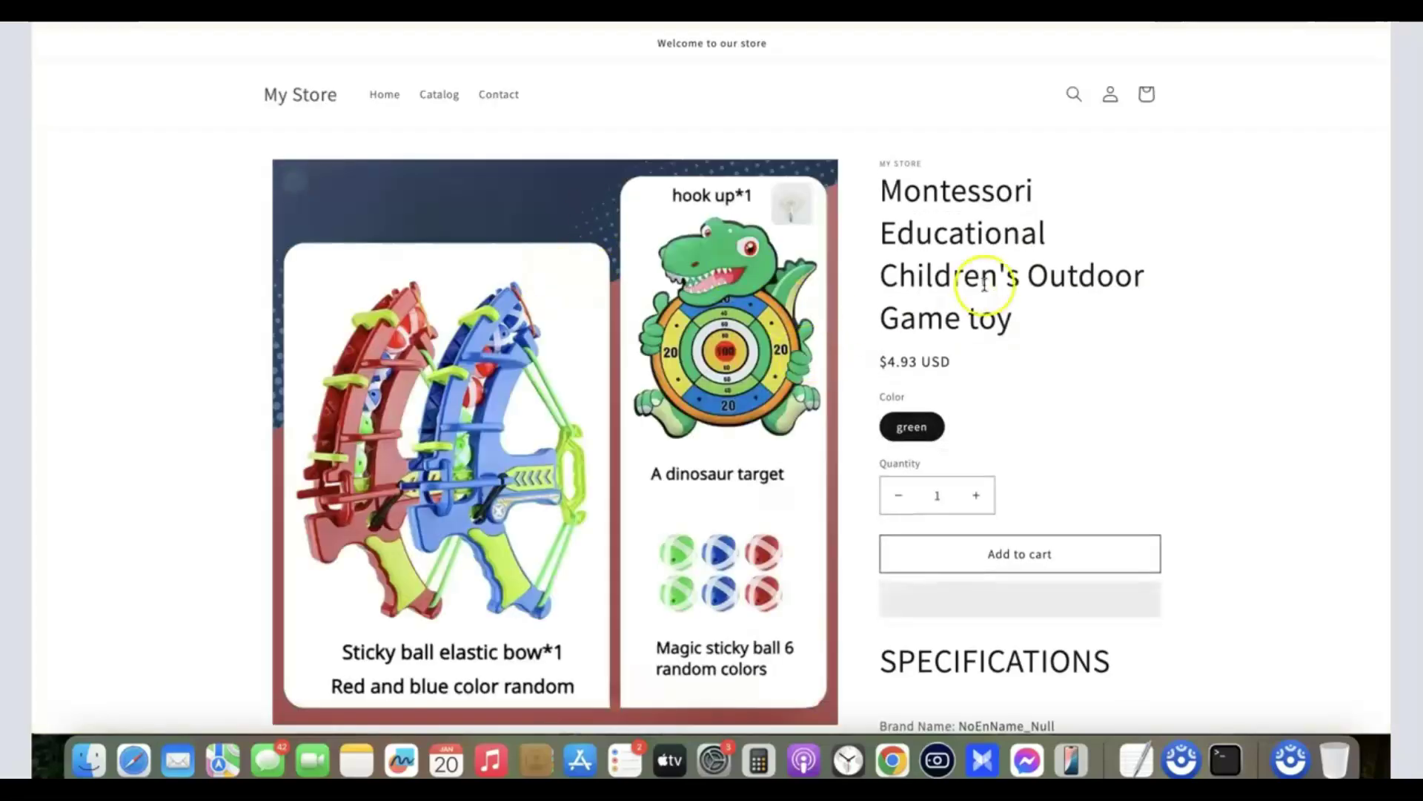
scroll(985, 286, down, 10)
scroll(985, 290, down, 15)
scroll(985, 289, up, 18)
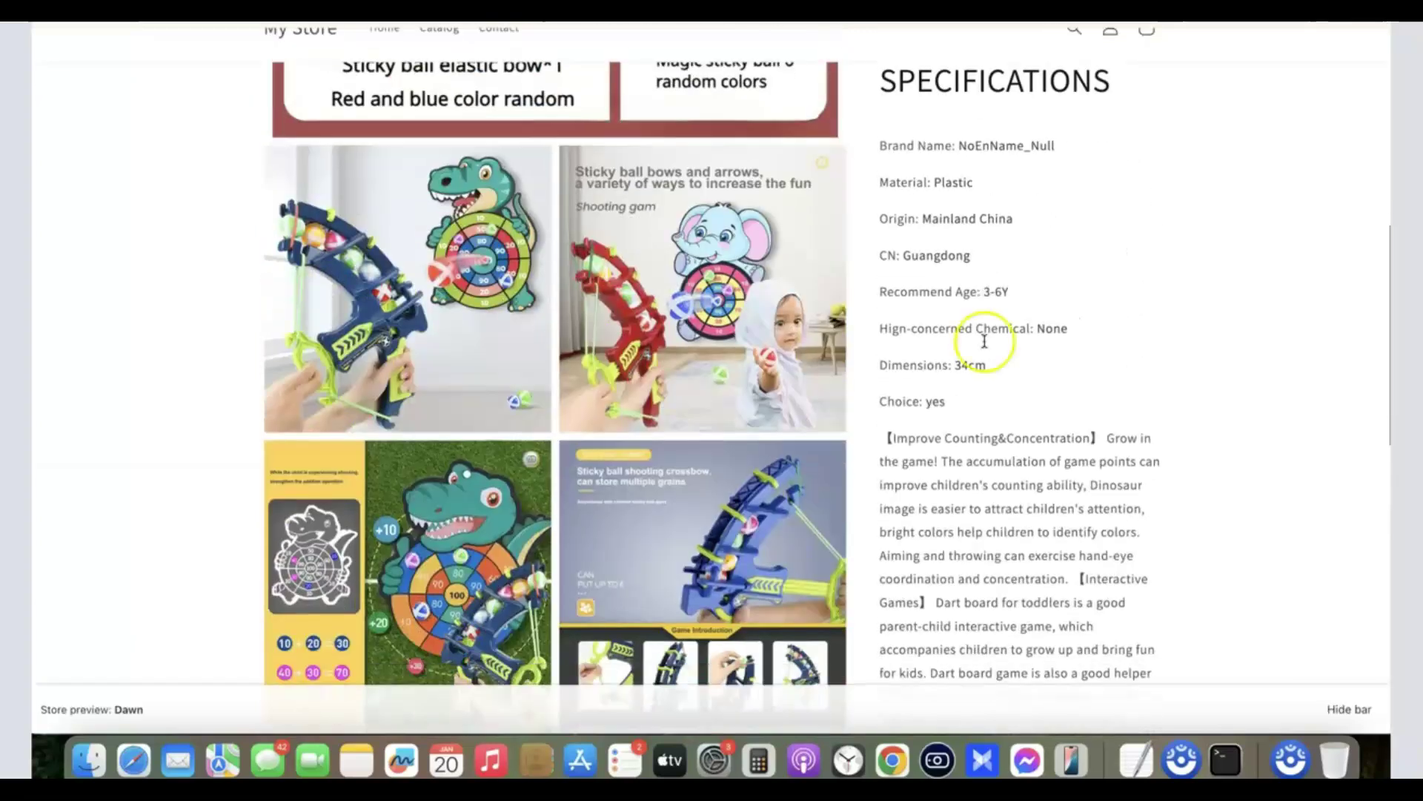
scroll(1068, 411, down, 10)
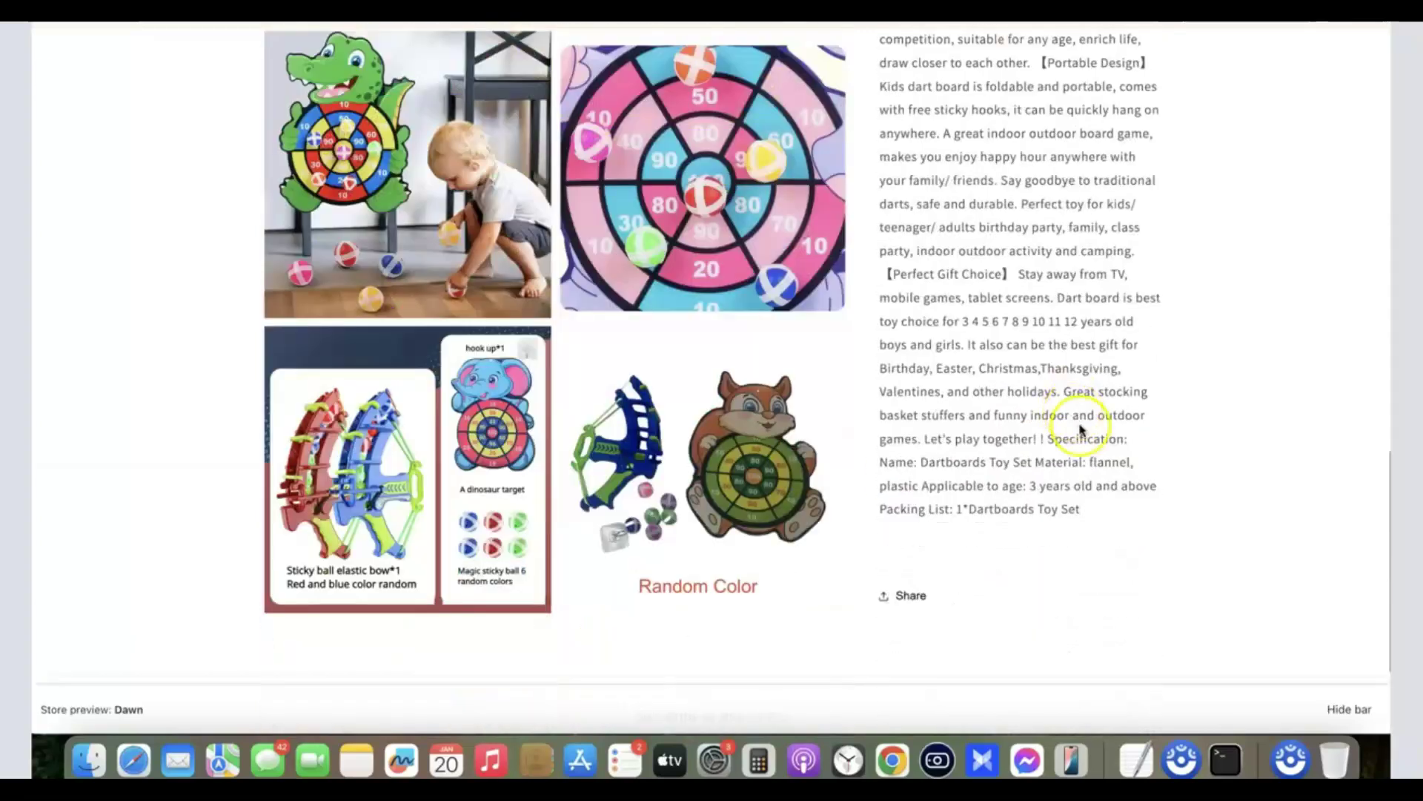
scroll(1089, 393, down, 3)
scroll(1097, 359, up, 1)
scroll(1016, 334, up, 4)
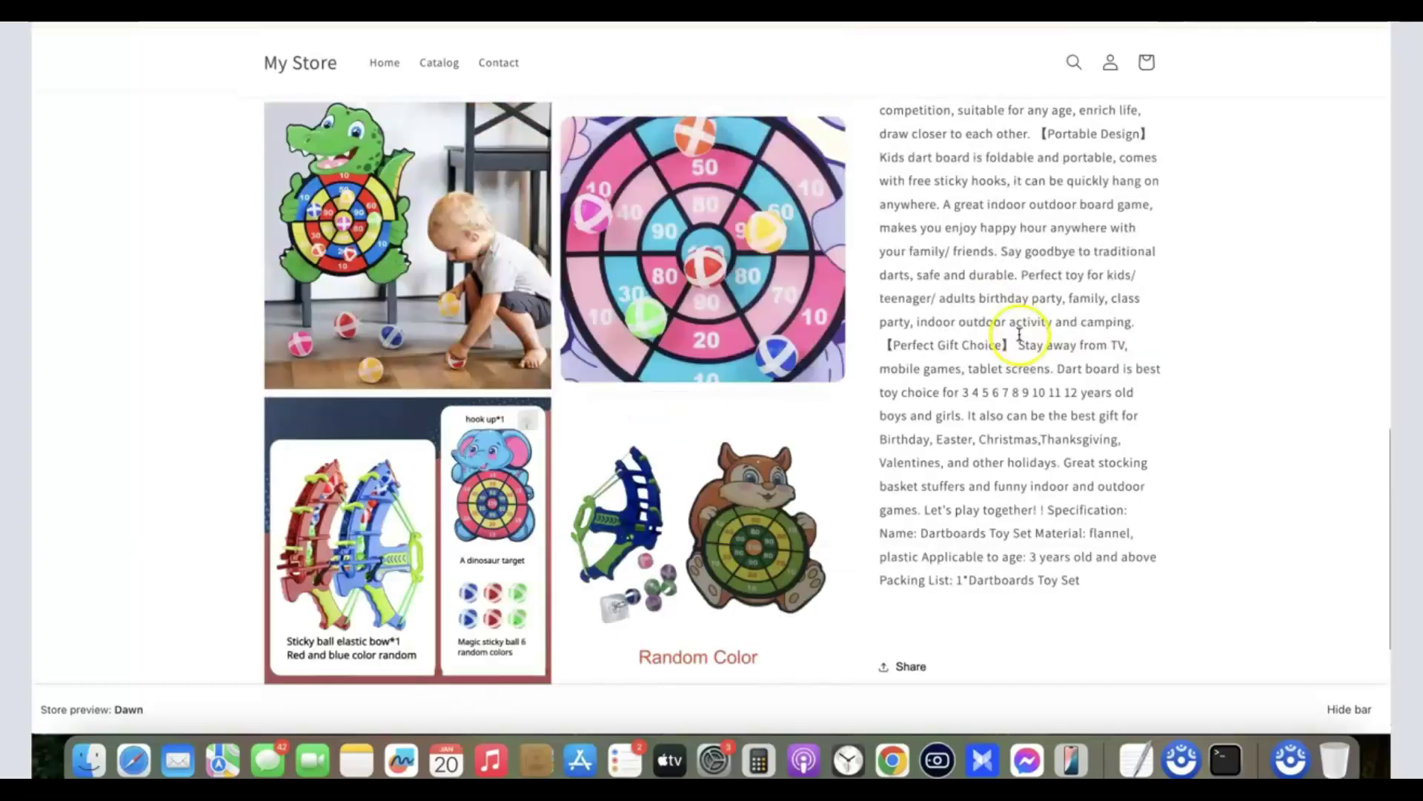
scroll(1020, 335, up, 10)
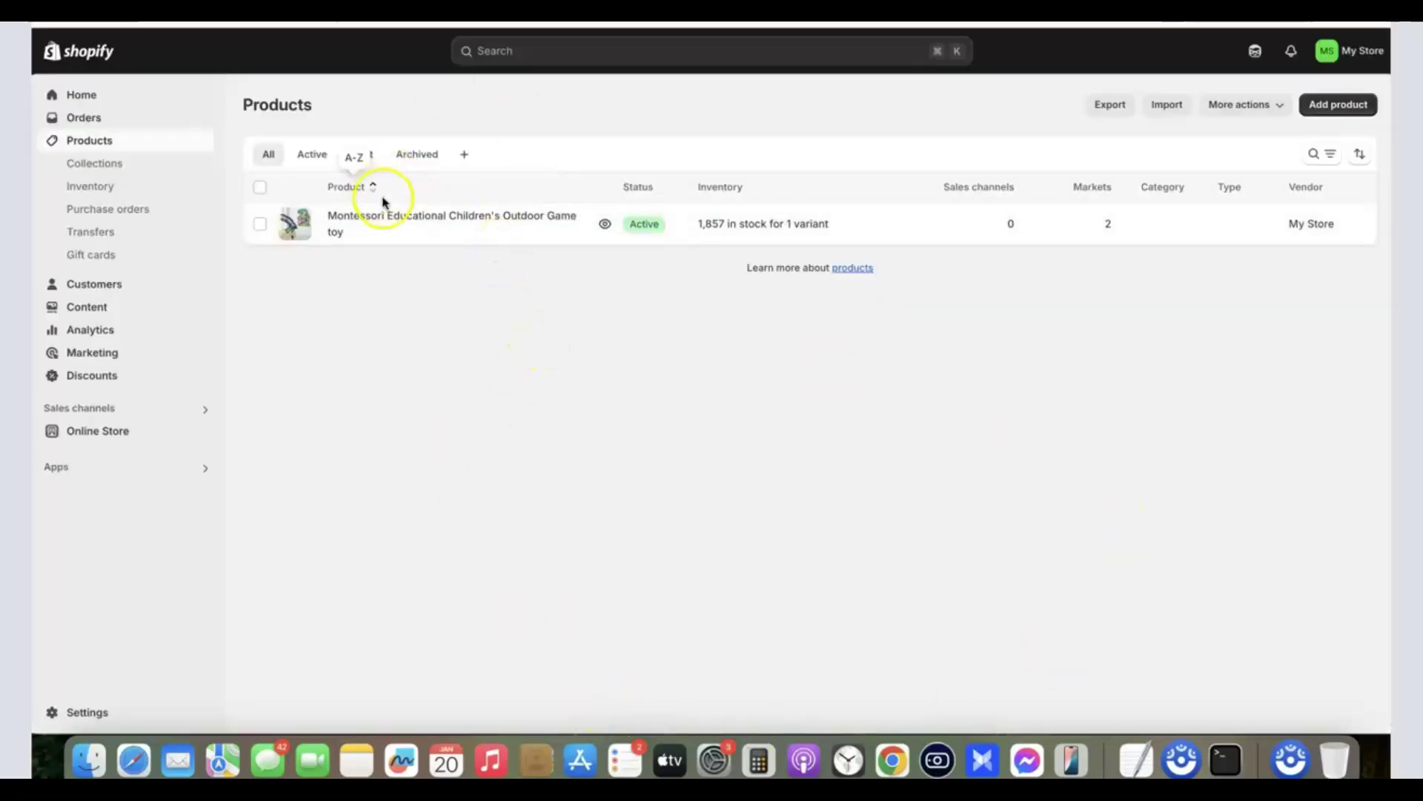
Open the Montessori toy's Shopify page and review its Active status, description, media and green variant.
click(474, 214)
scroll(668, 346, down, 10)
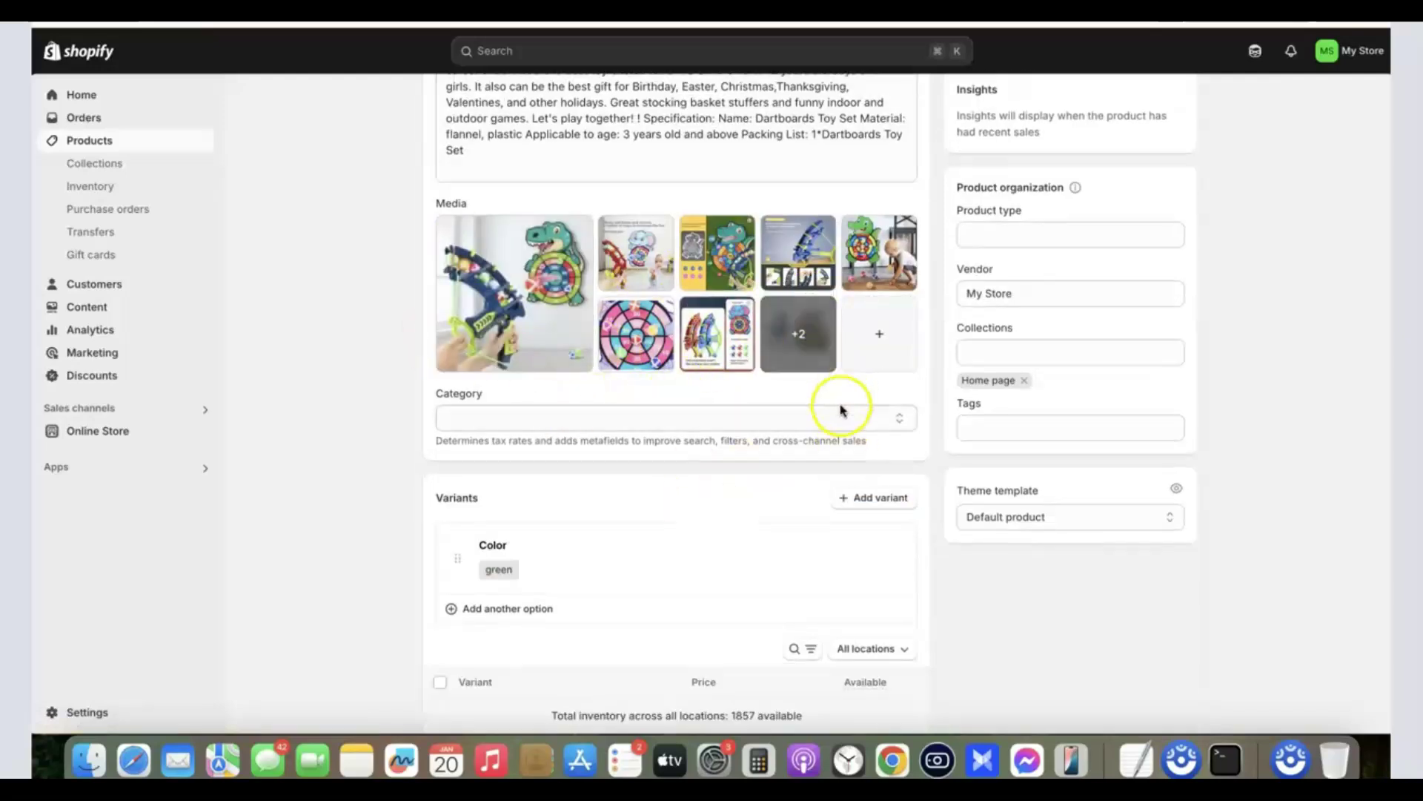
scroll(677, 453, down, 5)
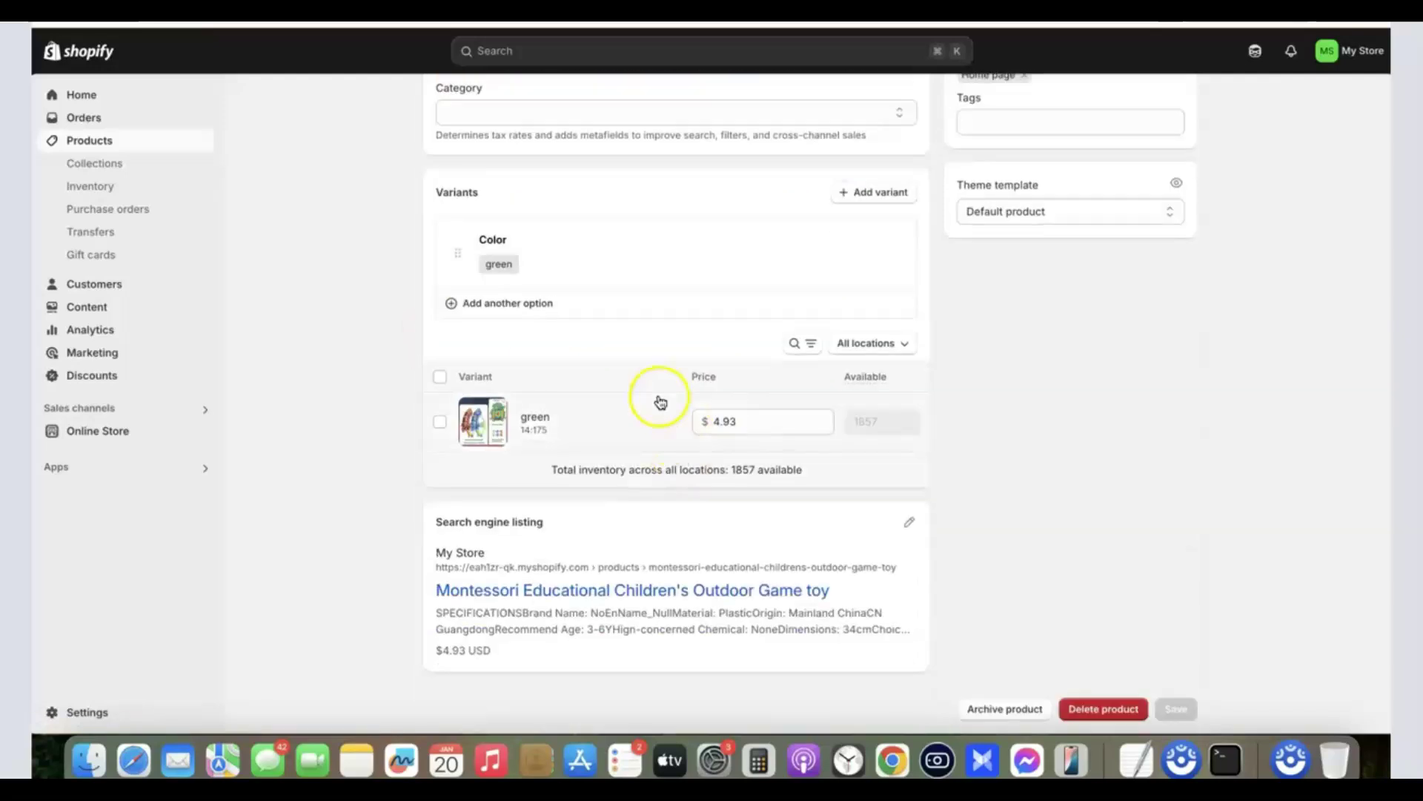
scroll(662, 403, up, 10)
scroll(663, 403, up, 10)
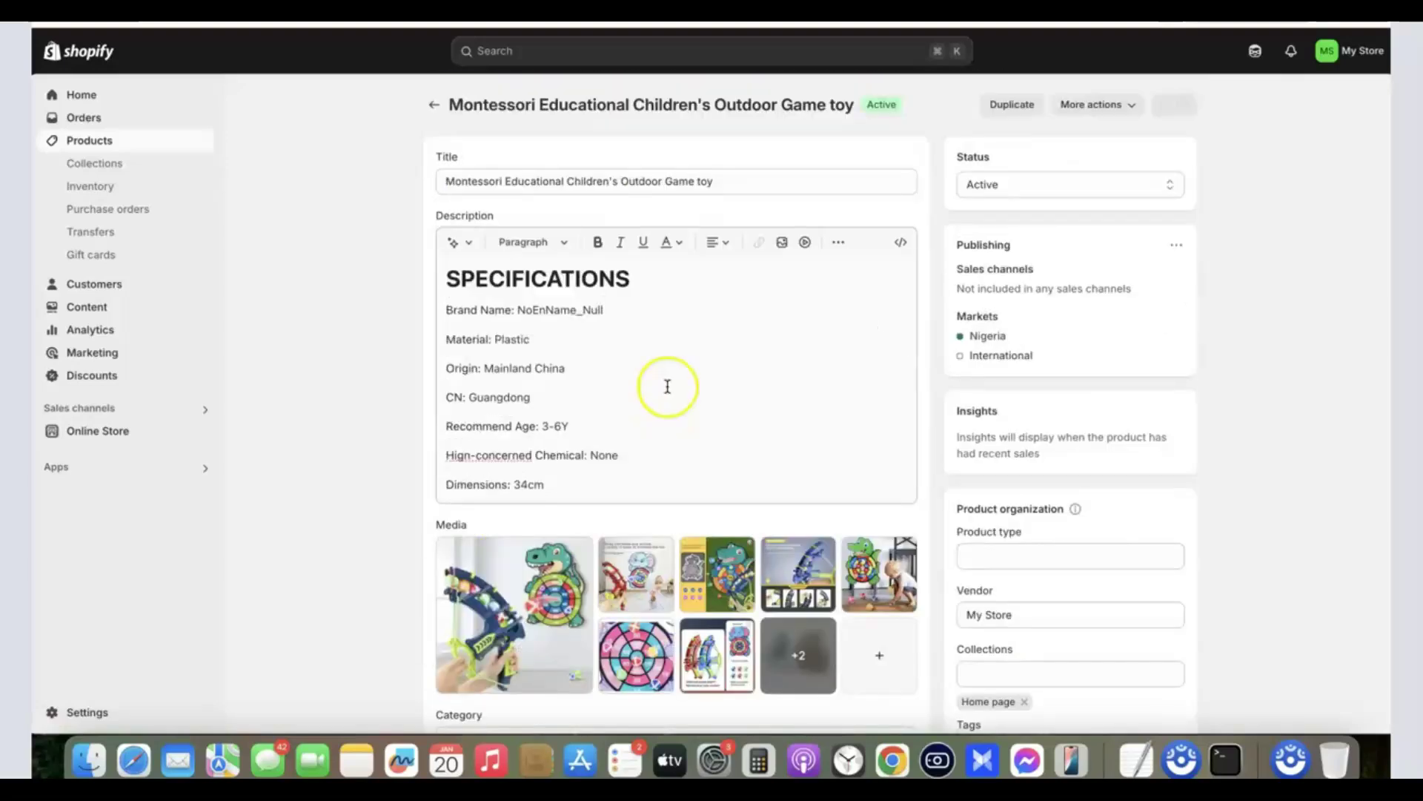